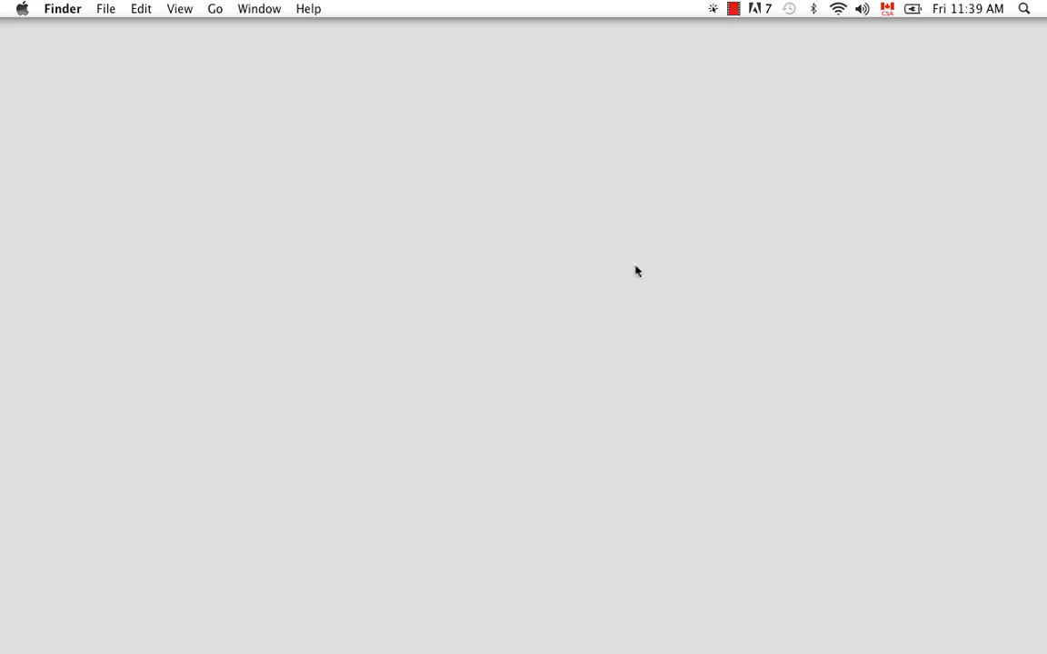
# - Open the Applications folder in Finder and launch Stage from the Toon Boom Harmony 9.2 folder
pyautogui.moveTo(212, 616)
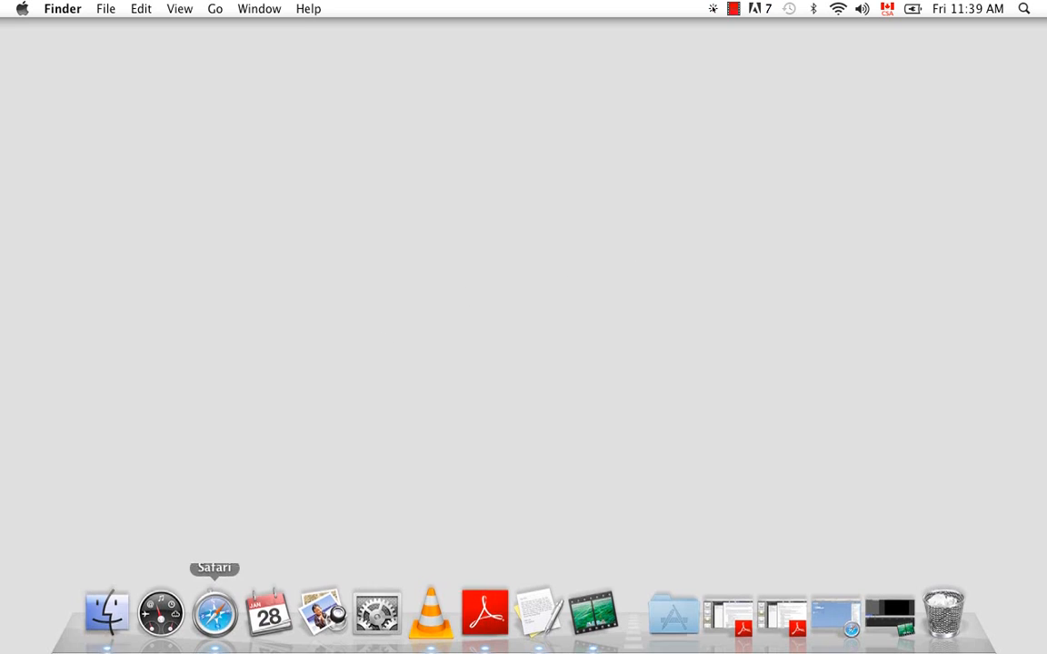
pyautogui.click(106, 614)
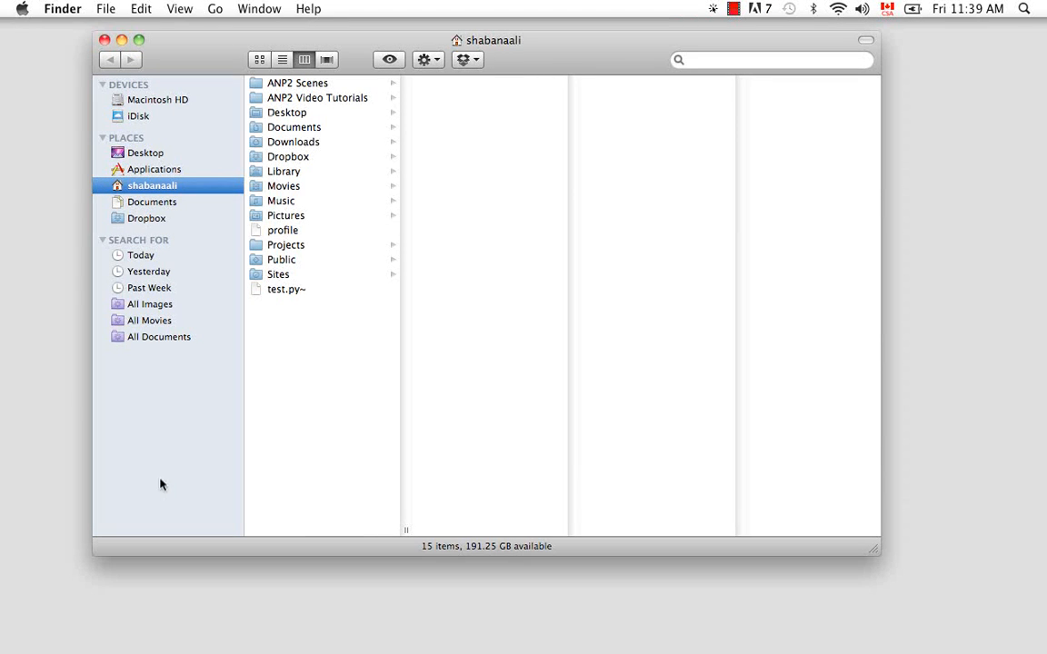
pyautogui.click(165, 172)
pyautogui.moveTo(404, 193); pyautogui.dragTo(409, 427)
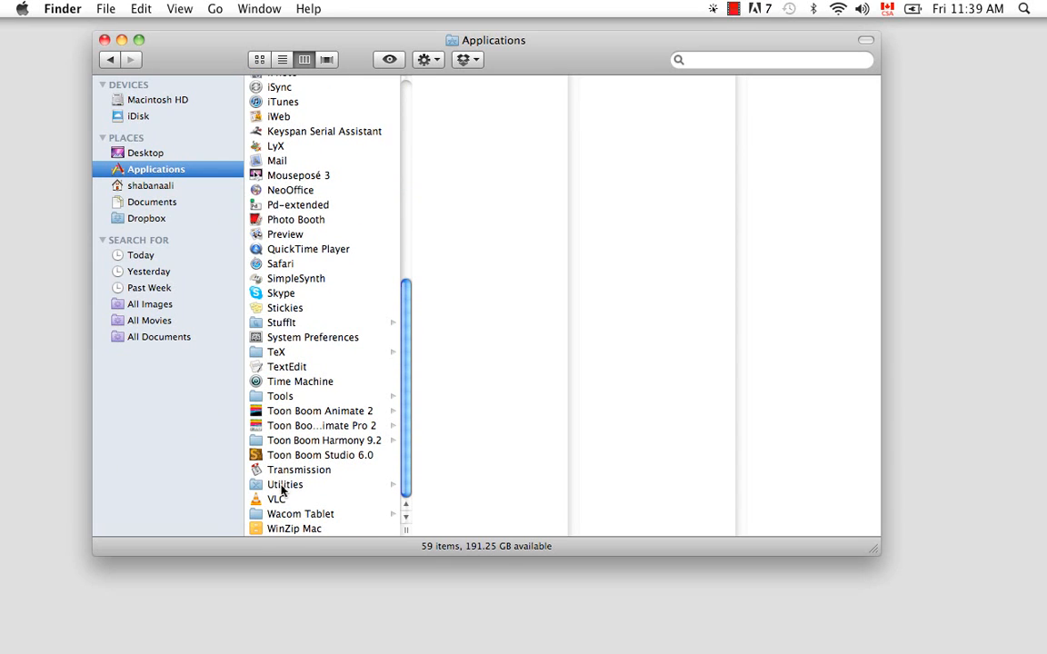
pyautogui.click(309, 440)
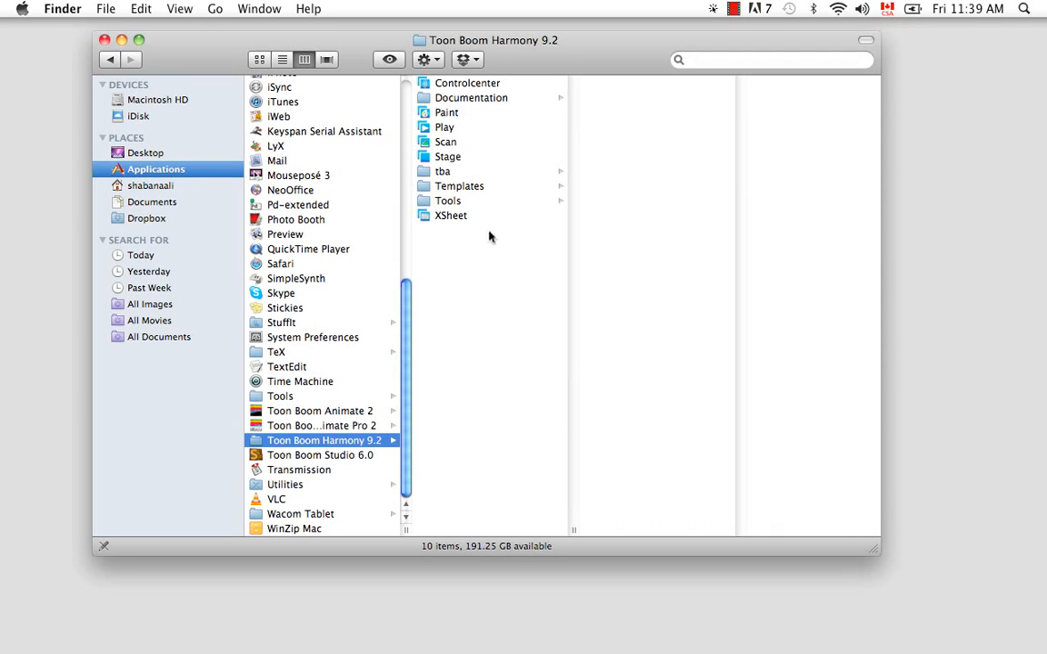
pyautogui.click(435, 159)
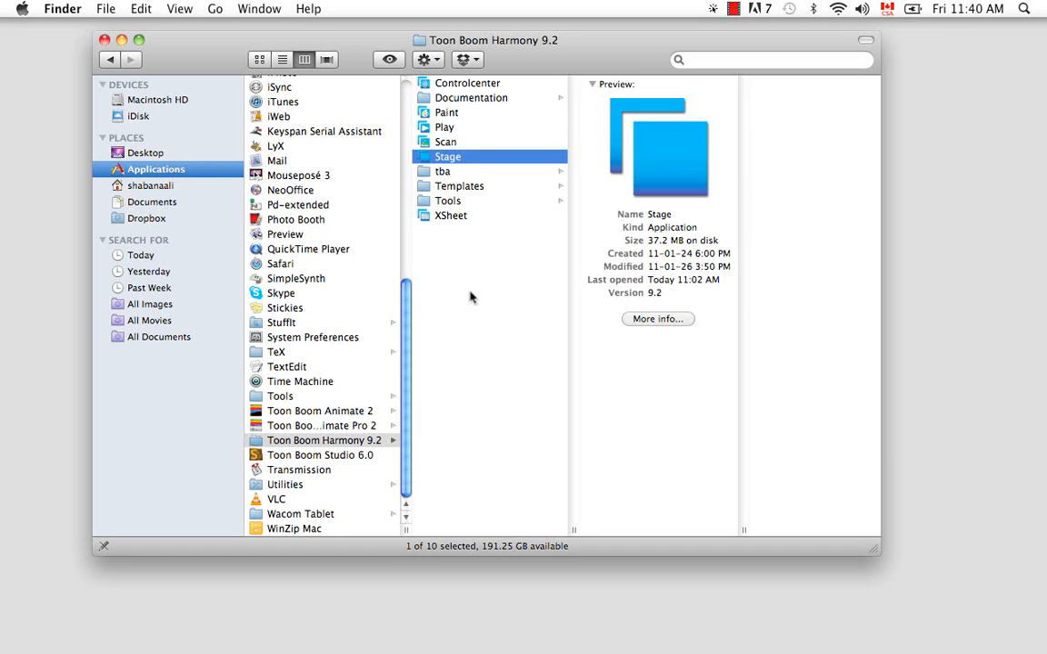
pyautogui.doubleClick(424, 160)
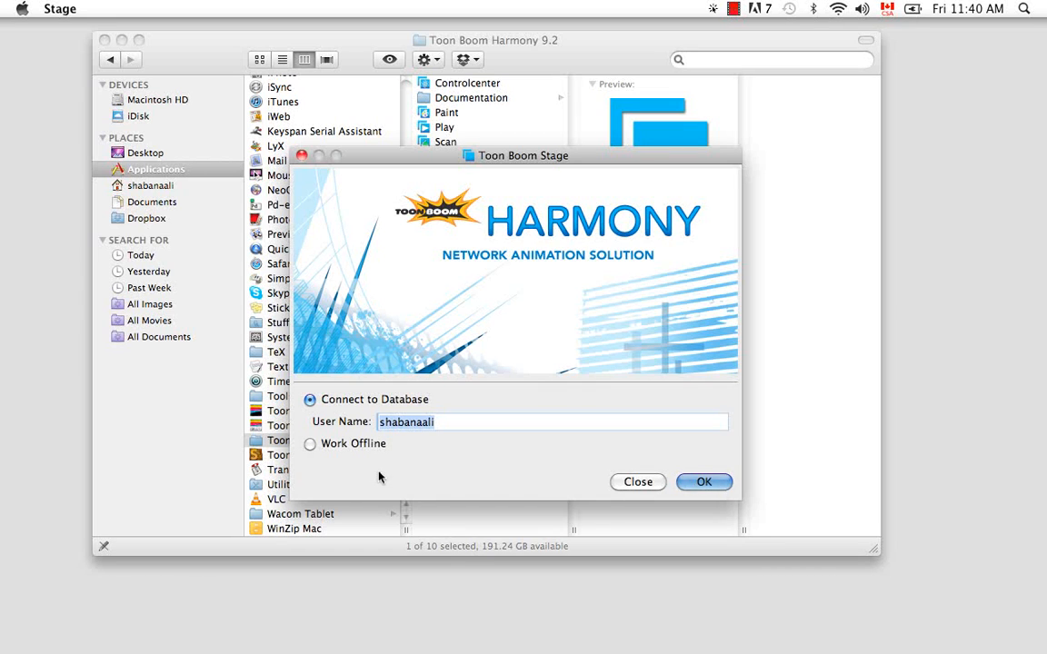
# - Connect to the database and browse the cartoon_series environment to job ep_003
pyautogui.click(698, 483)
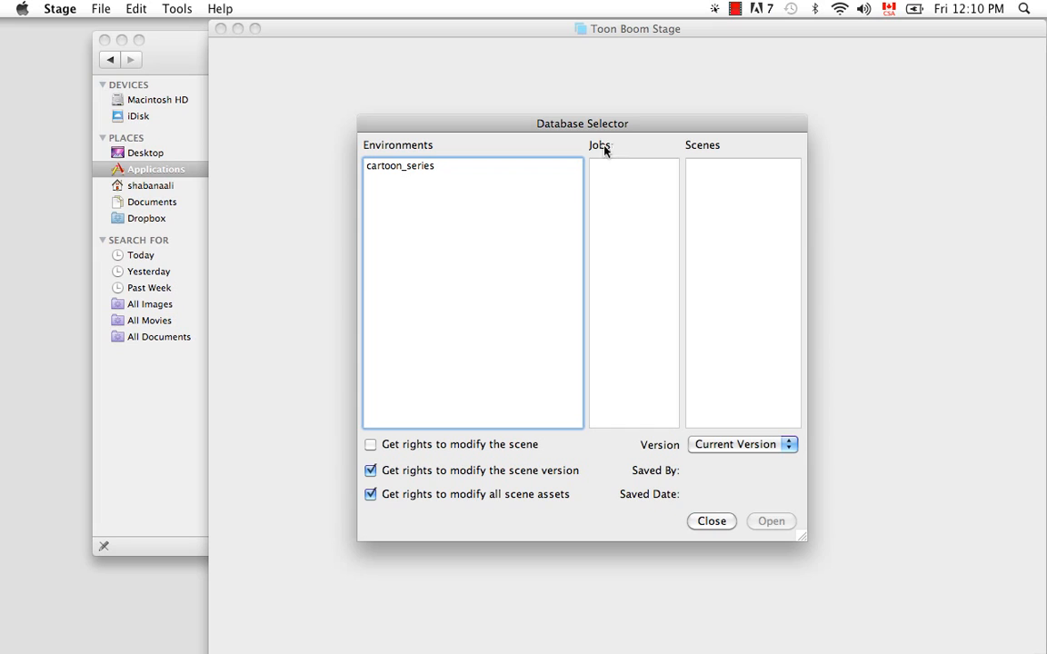
pyautogui.click(422, 170)
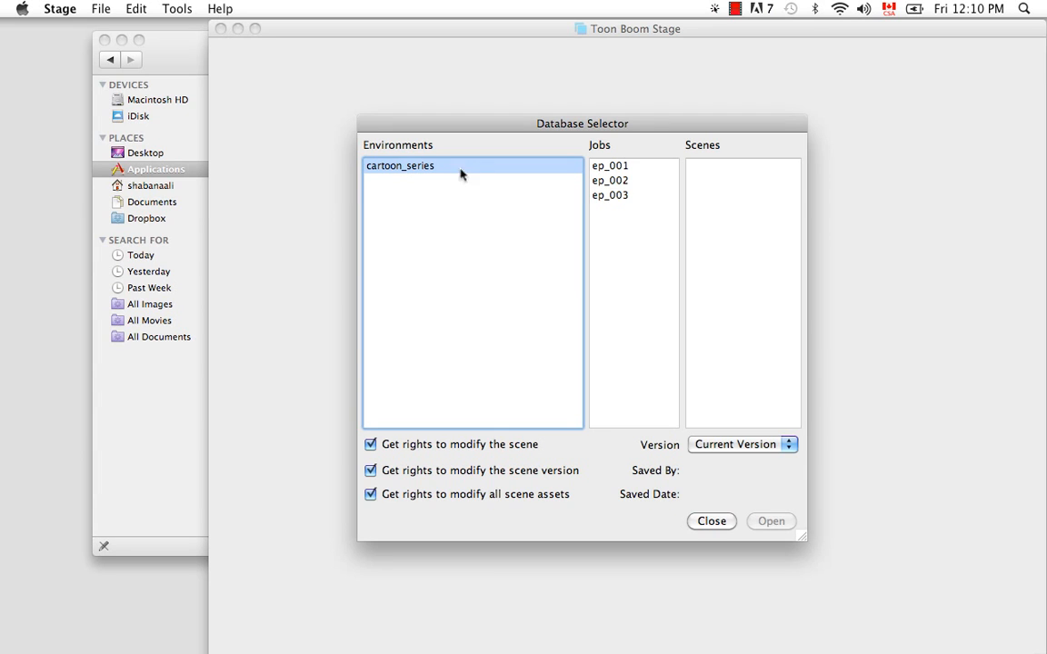
pyautogui.click(624, 200)
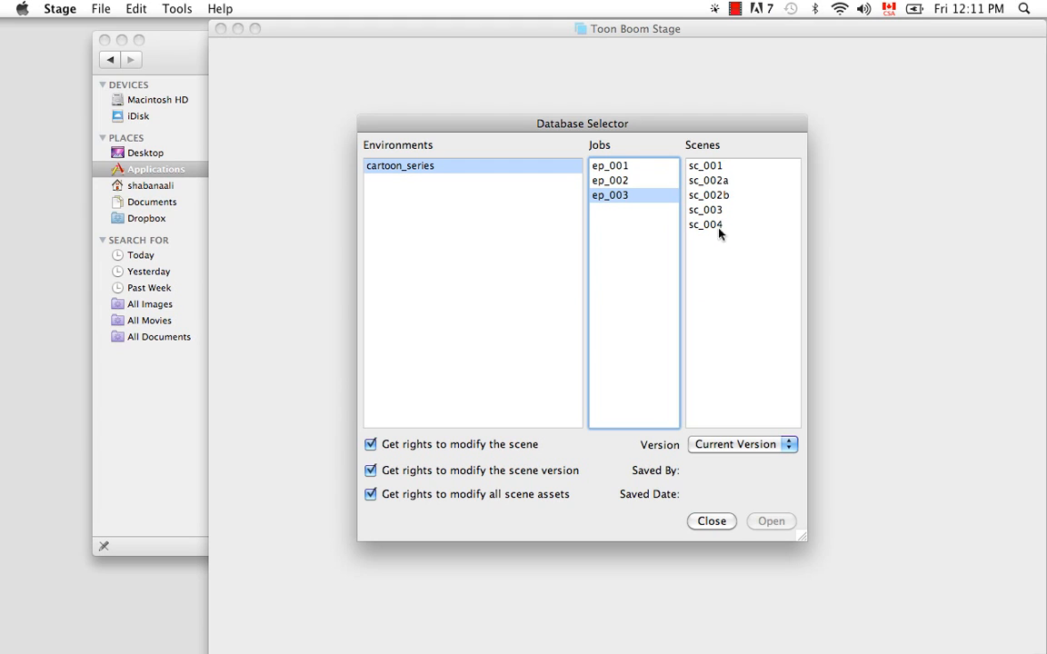
# - Open scene sc_001 at its current version with all modification rights enabled
pyautogui.click(718, 166)
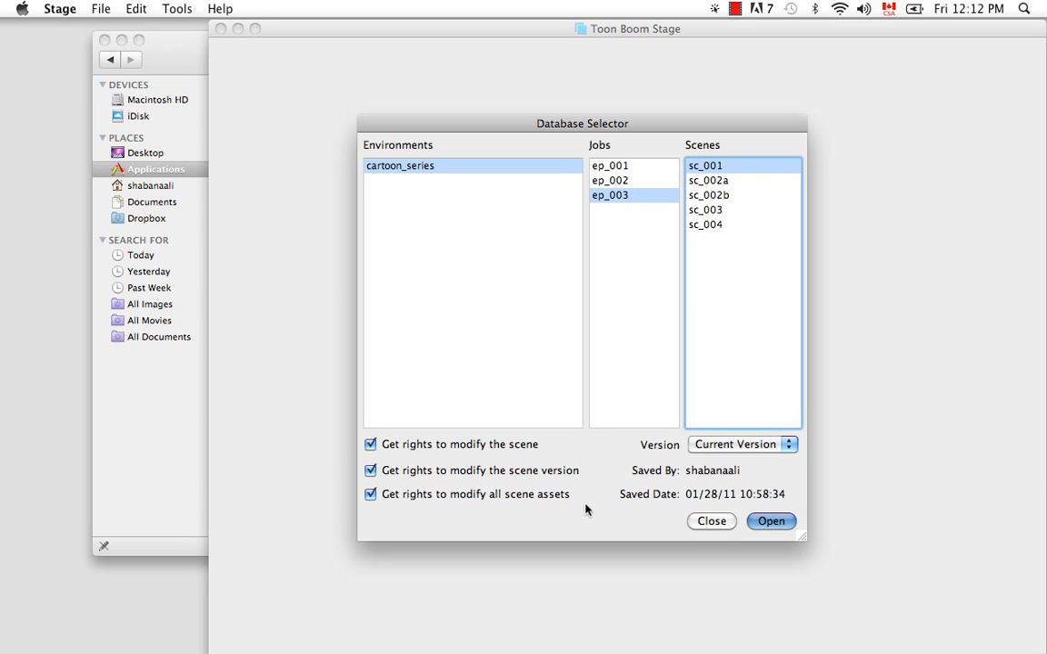
pyautogui.click(371, 445)
pyautogui.click(371, 445)
pyautogui.click(788, 444)
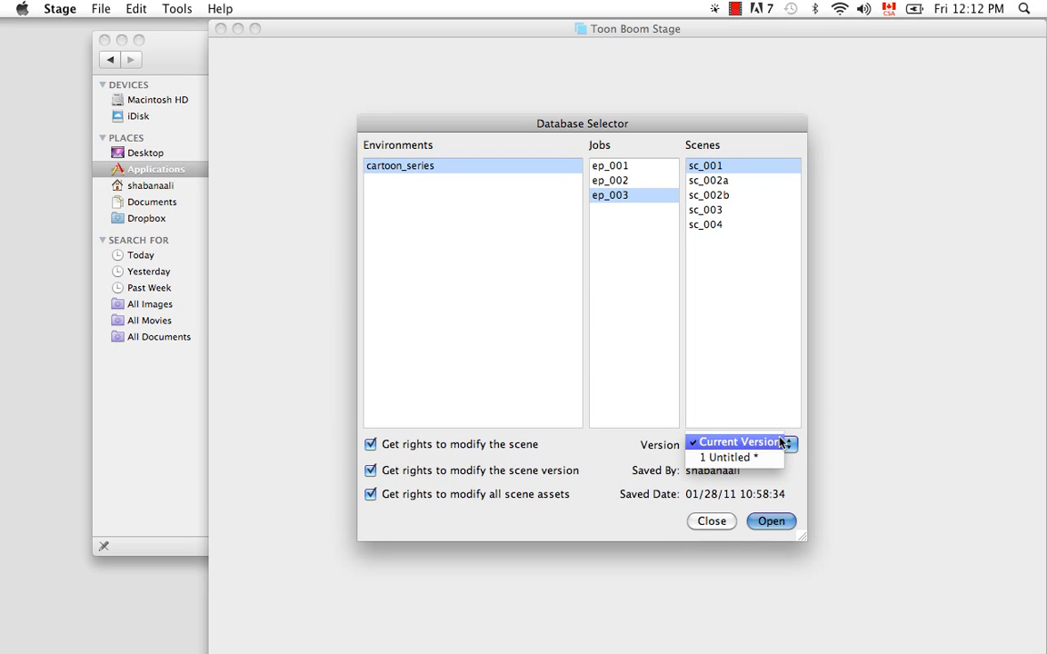
pyautogui.click(780, 444)
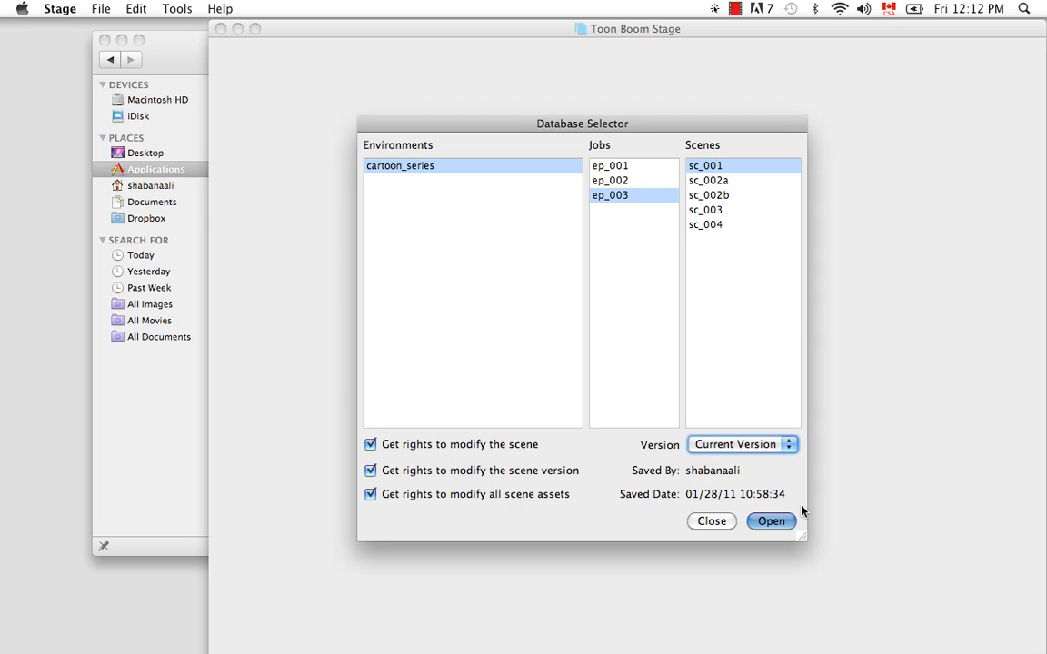
pyautogui.click(774, 523)
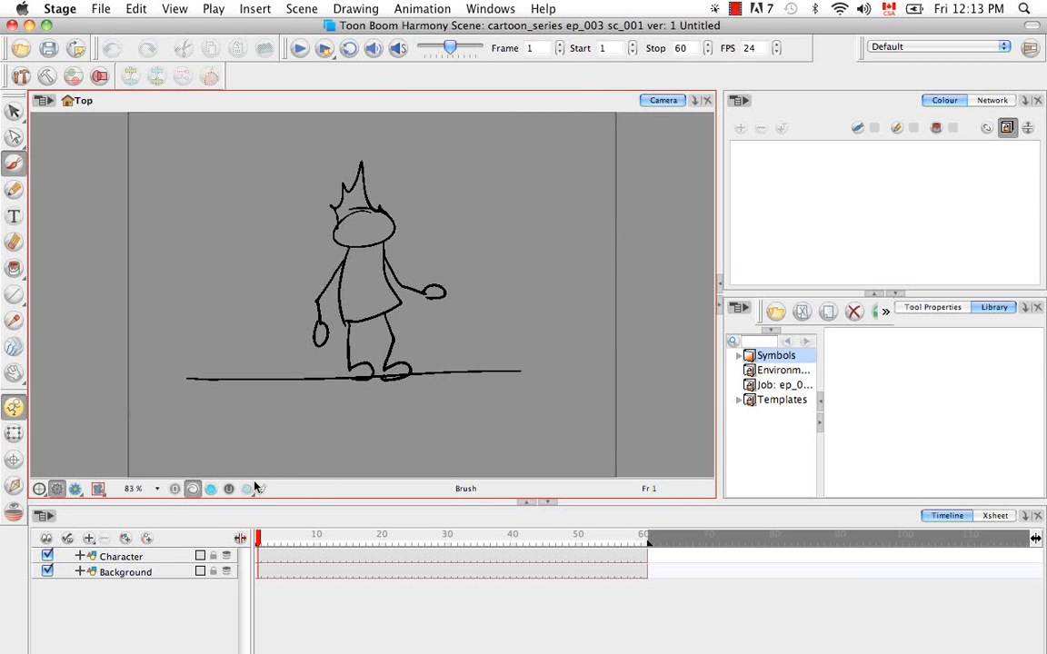
# - Select the Character layer and toggle the Character and Background layers' visibility off and back on
pyautogui.click(127, 555)
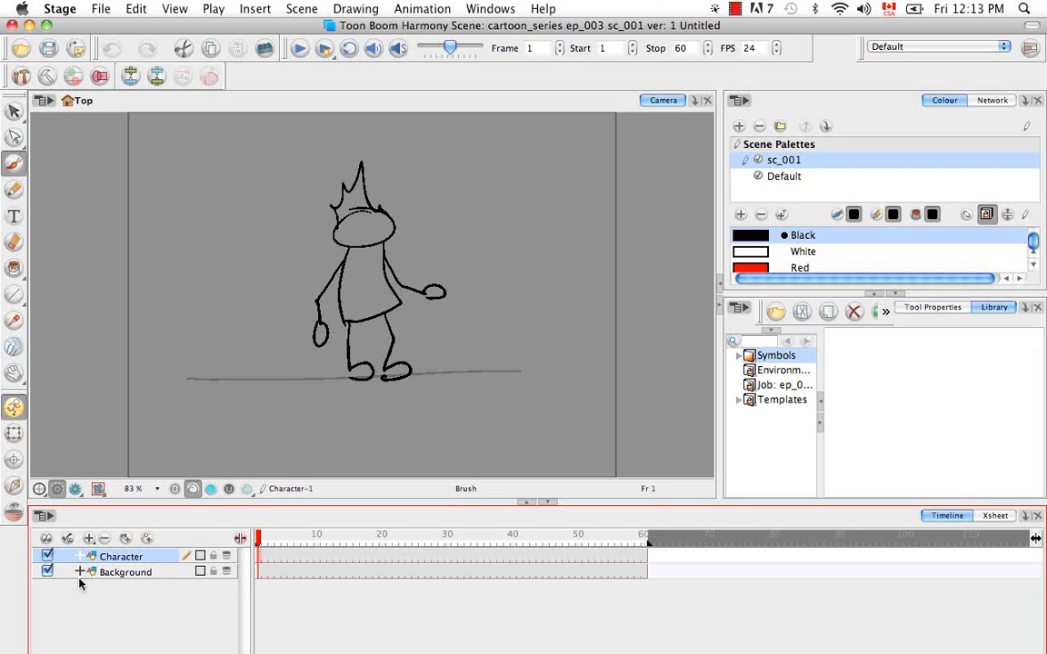
pyautogui.click(47, 555)
pyautogui.click(48, 556)
pyautogui.click(47, 571)
pyautogui.click(47, 572)
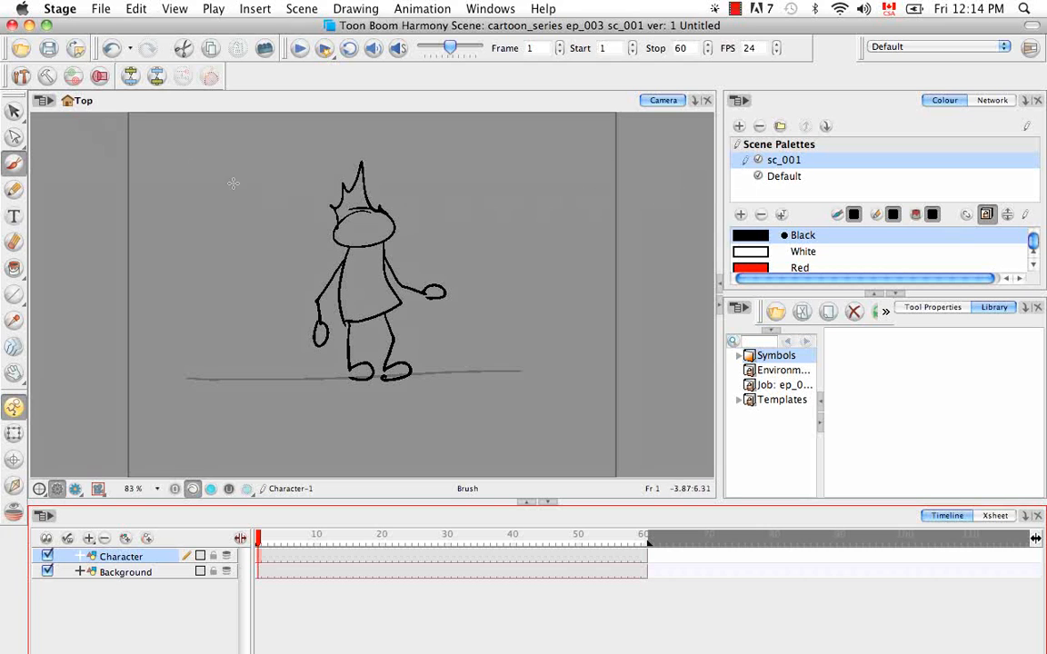
# - Close the scene without saving changes
pyautogui.click(13, 25)
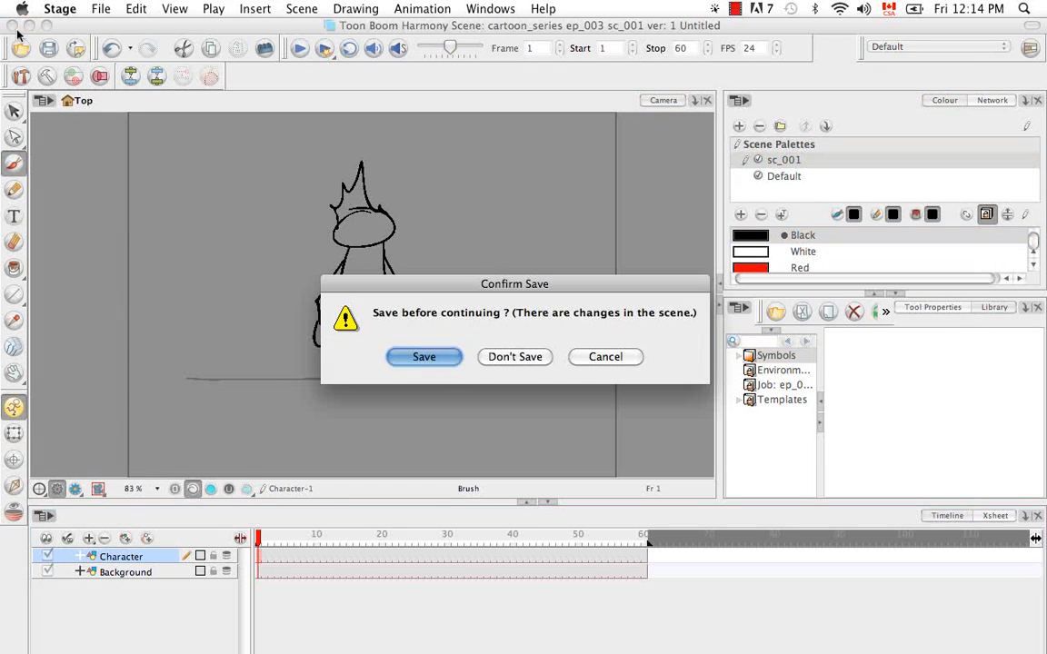
pyautogui.click(514, 356)
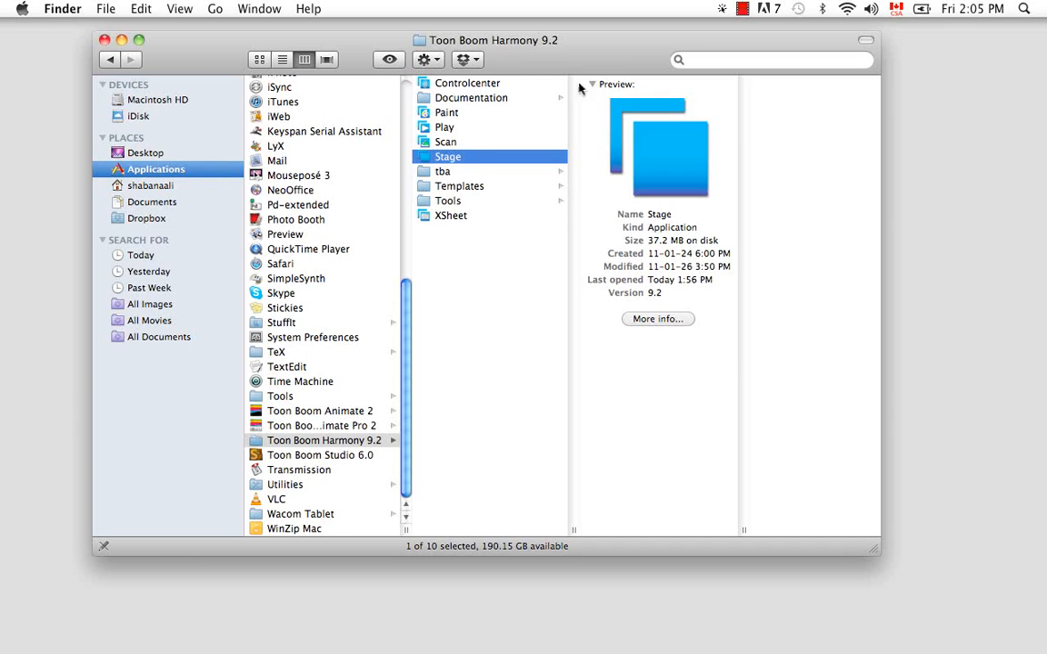
# - Launch Control Center from the Toon Boom Harmony 9.2 folder, log in, and browse job ep_003 of cartoon_series
pyautogui.doubleClick(424, 84)
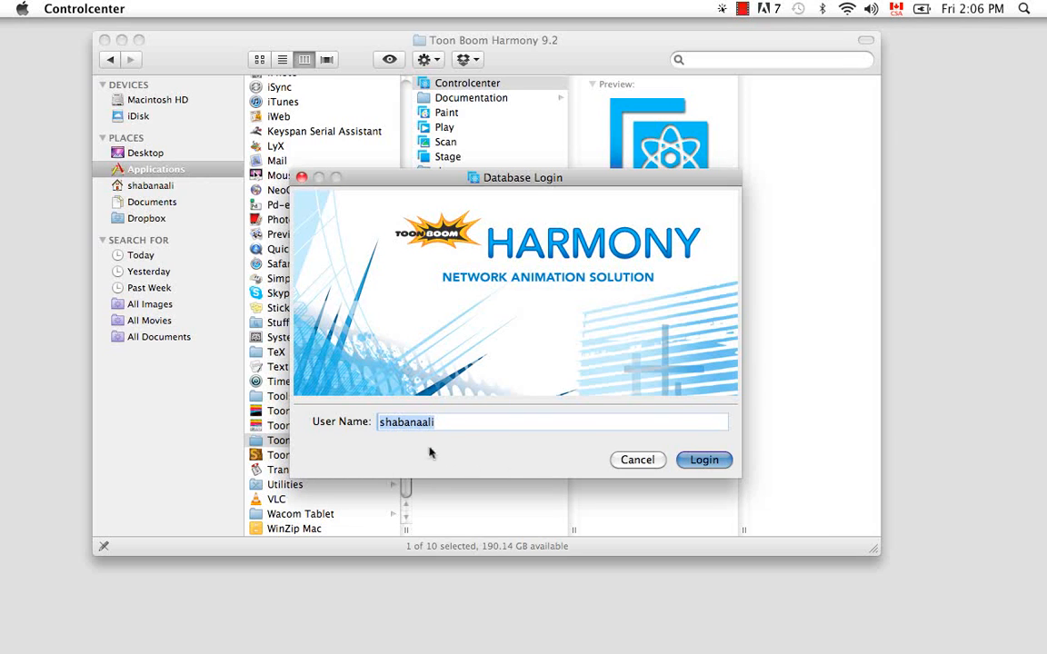
pyautogui.click(704, 460)
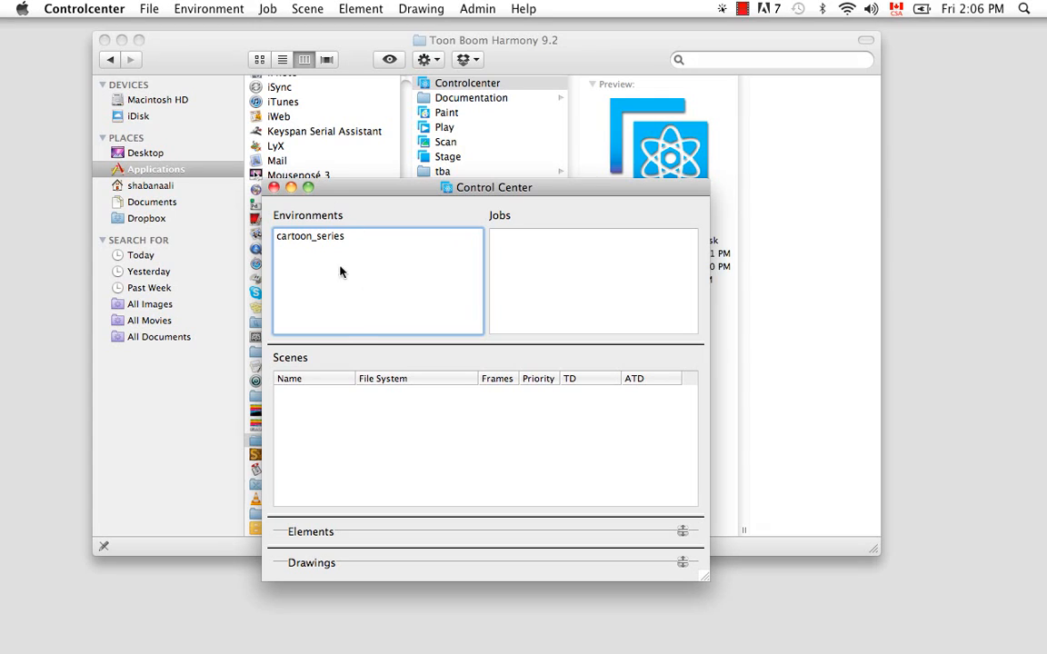
pyautogui.click(333, 240)
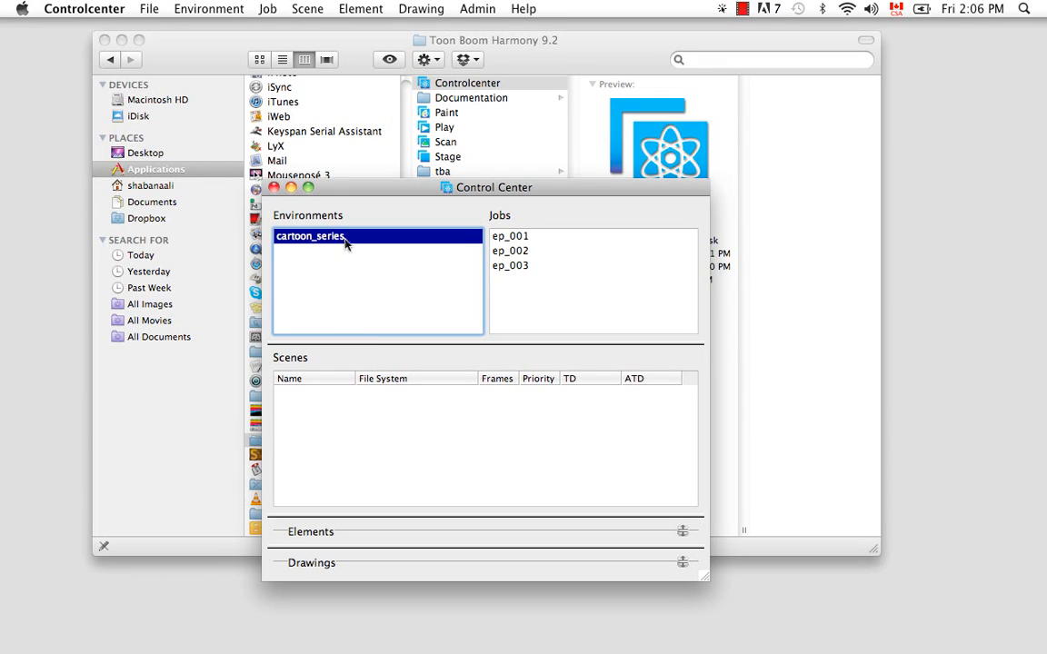
pyautogui.click(514, 266)
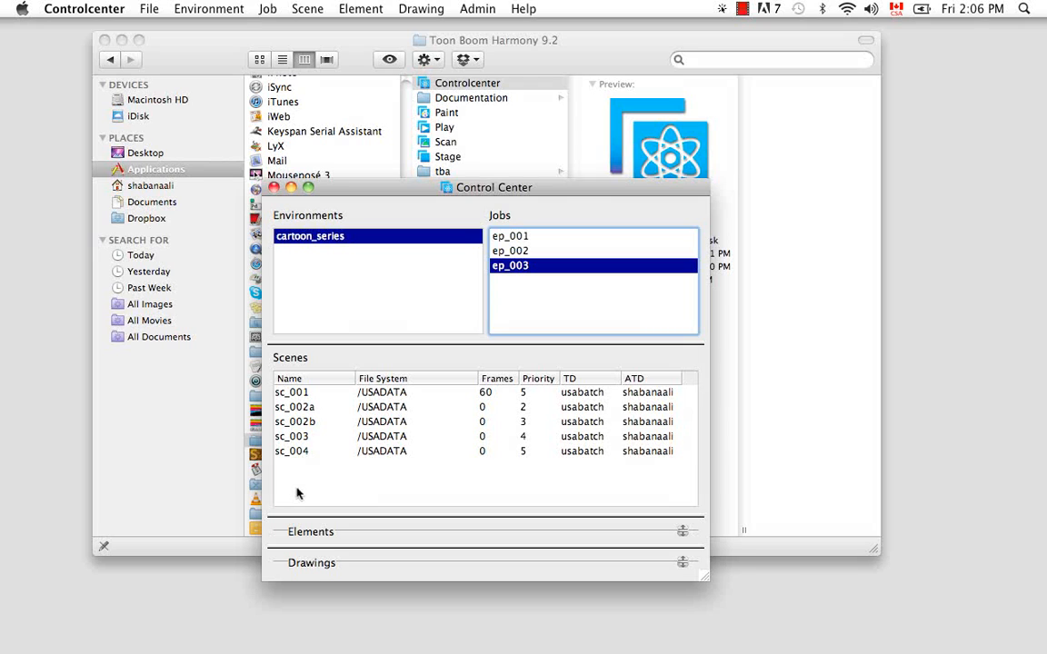
# - Minimize the Finder window and move the Control Center window toward the top of the screen
pyautogui.click(122, 40)
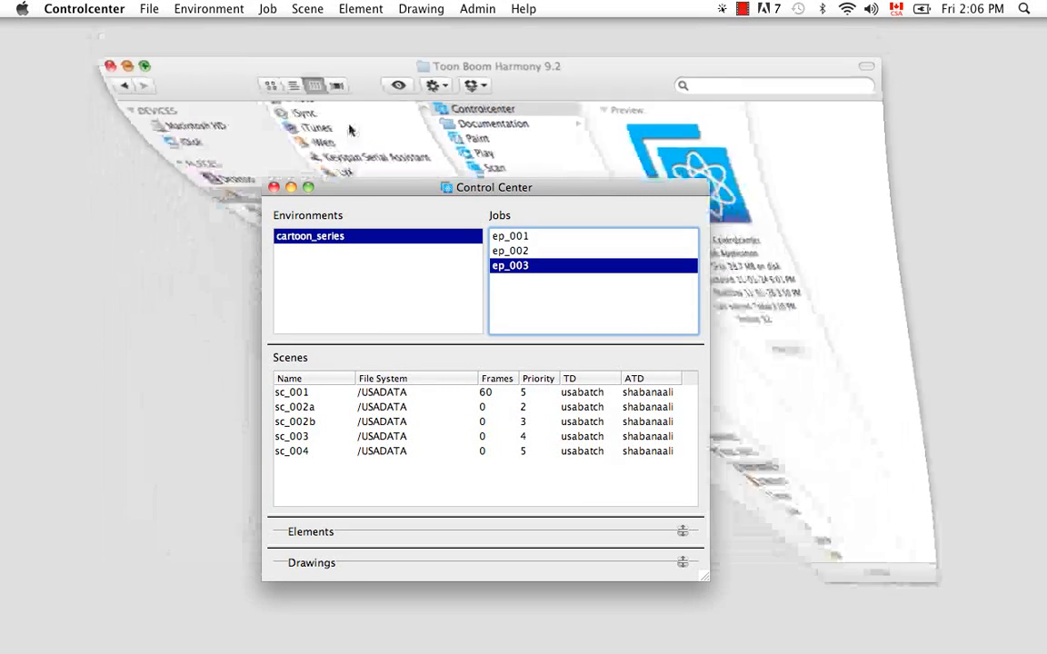
pyautogui.moveTo(508, 188); pyautogui.dragTo(563, 58)
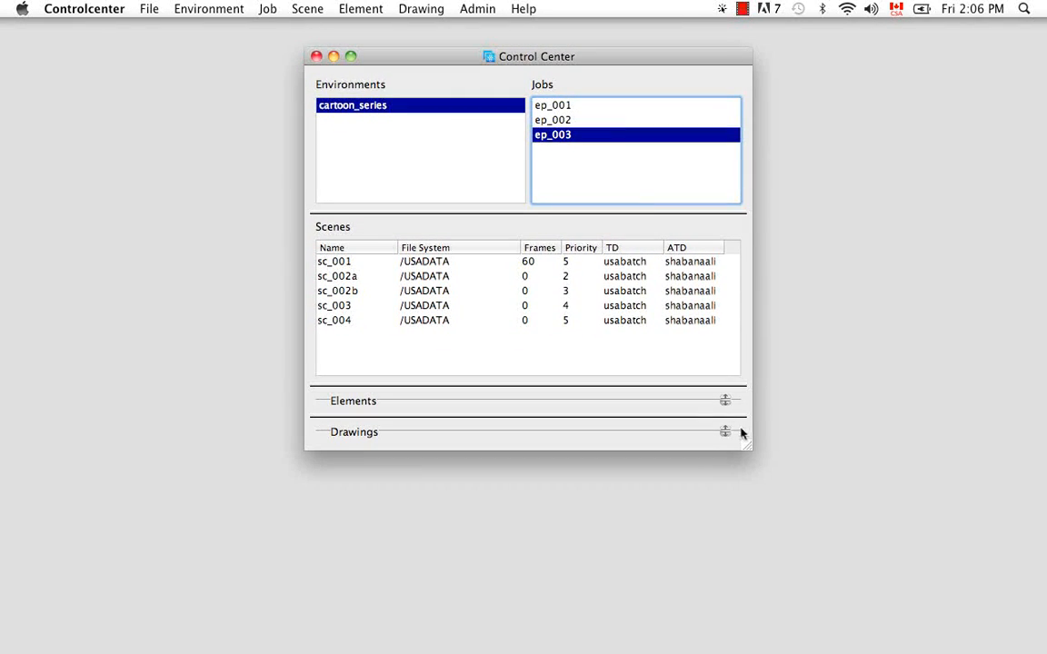
# - Expand the Elements and Drawings sections and inspect the Background element of scene sc_001
pyautogui.click(725, 401)
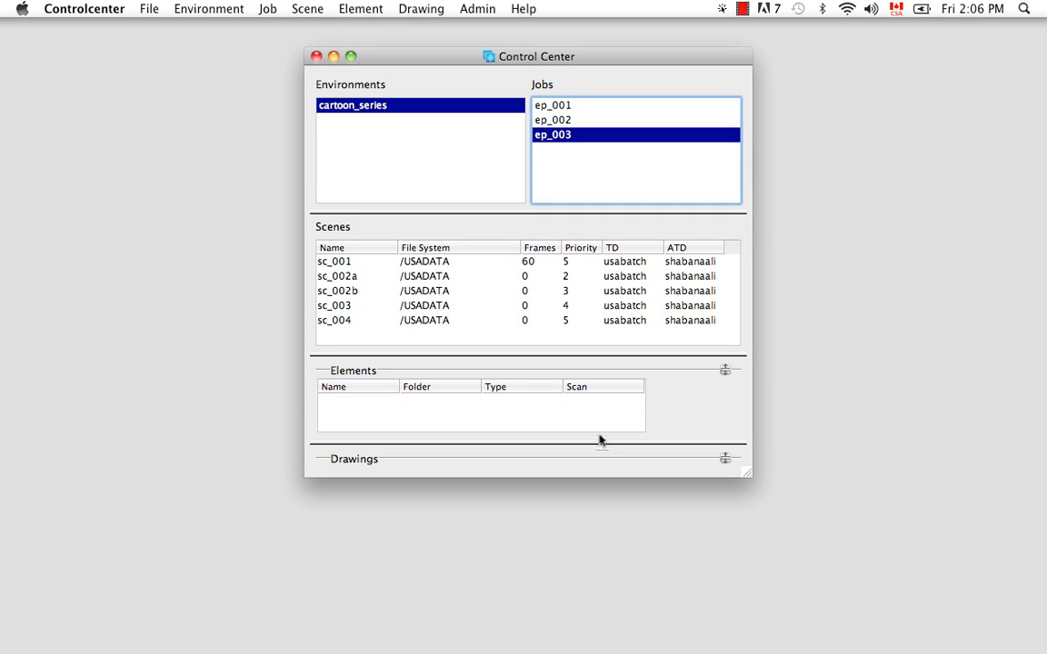
pyautogui.click(726, 458)
pyautogui.click(360, 271)
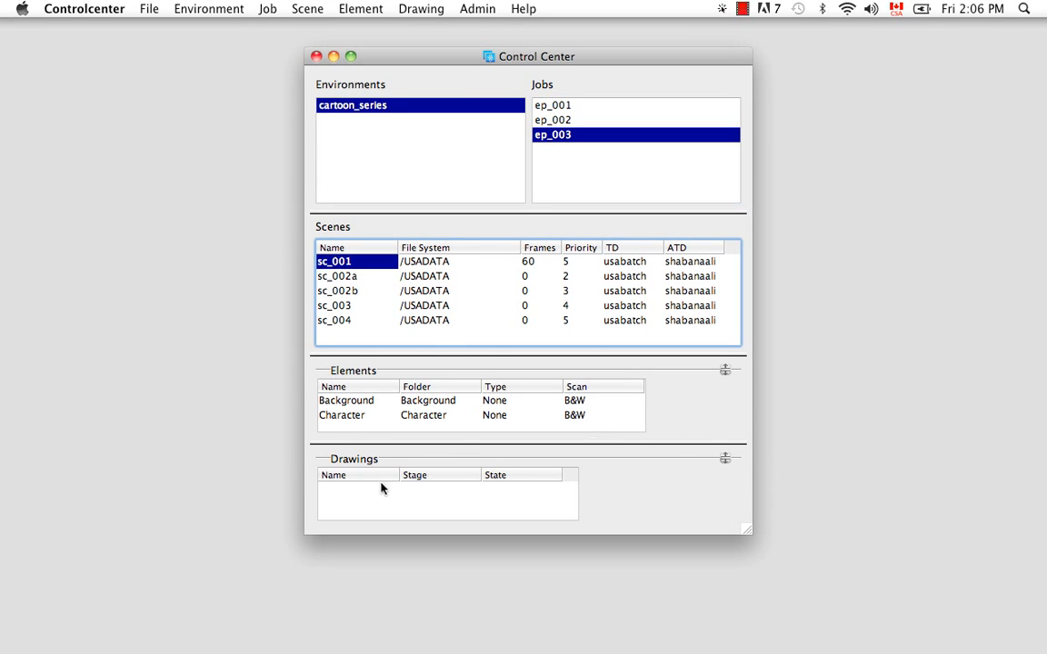
pyautogui.click(361, 400)
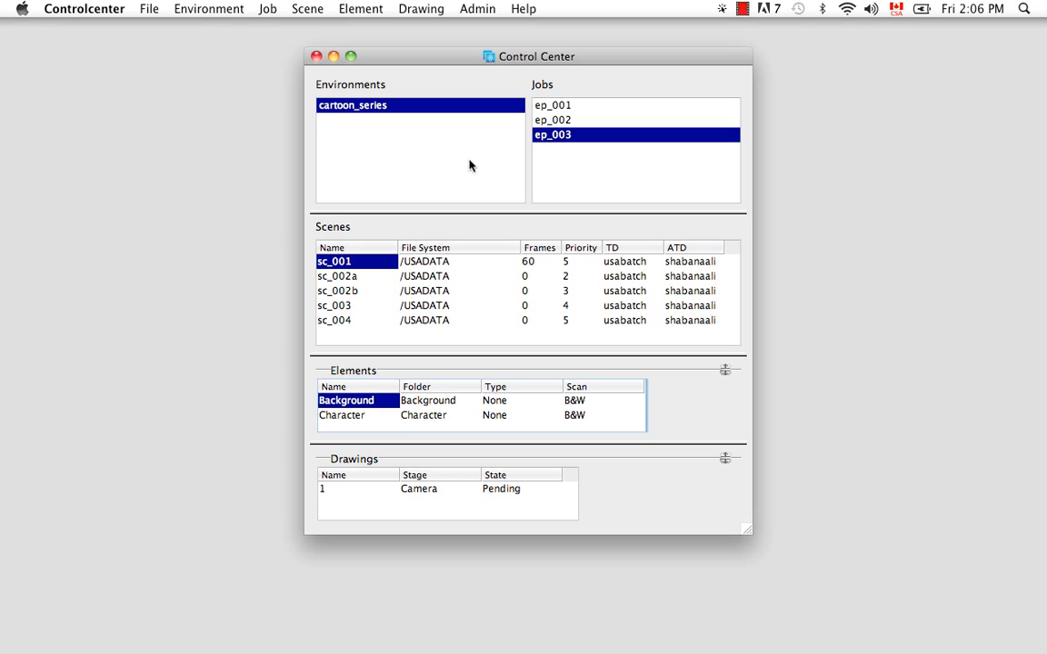
# - Create a new environment named feature_film with rights to modify all scene assets
pyautogui.click(455, 133)
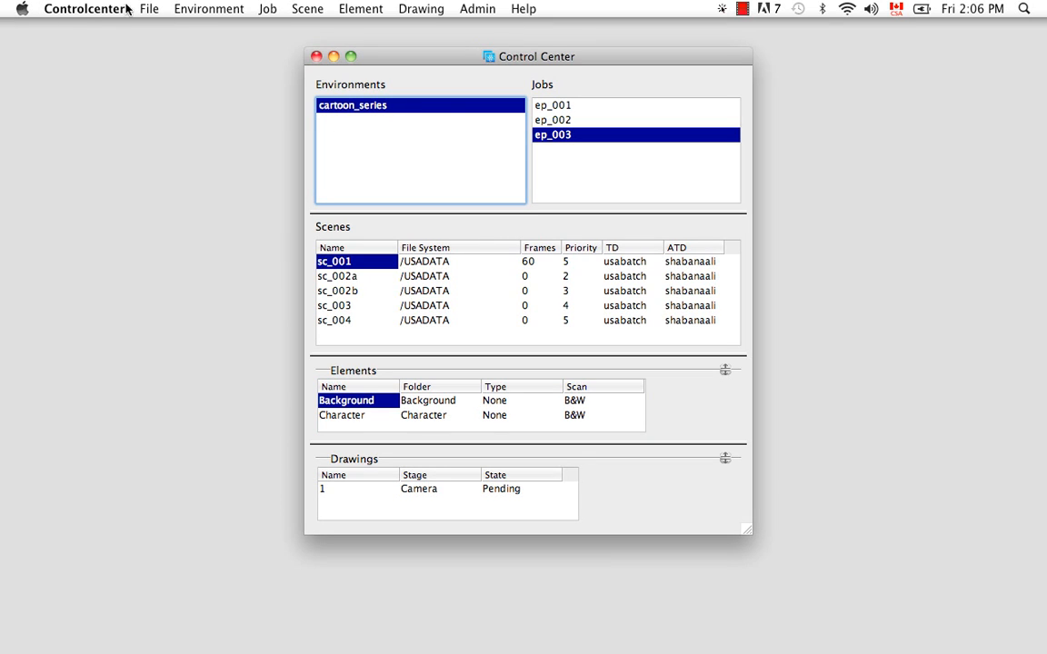
pyautogui.click(206, 9)
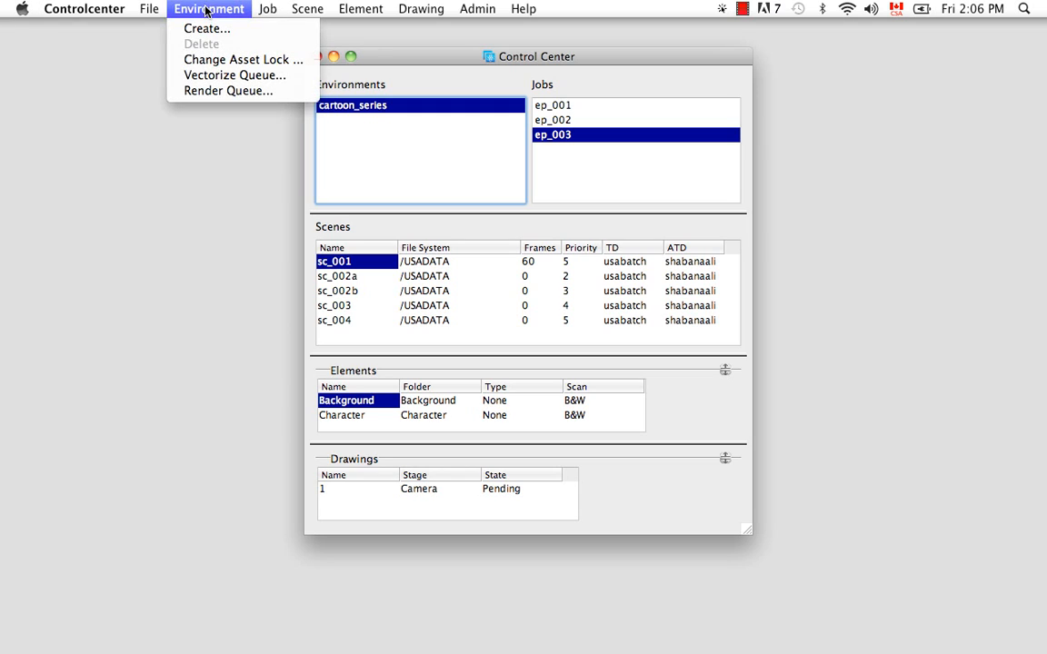
pyautogui.click(391, 154)
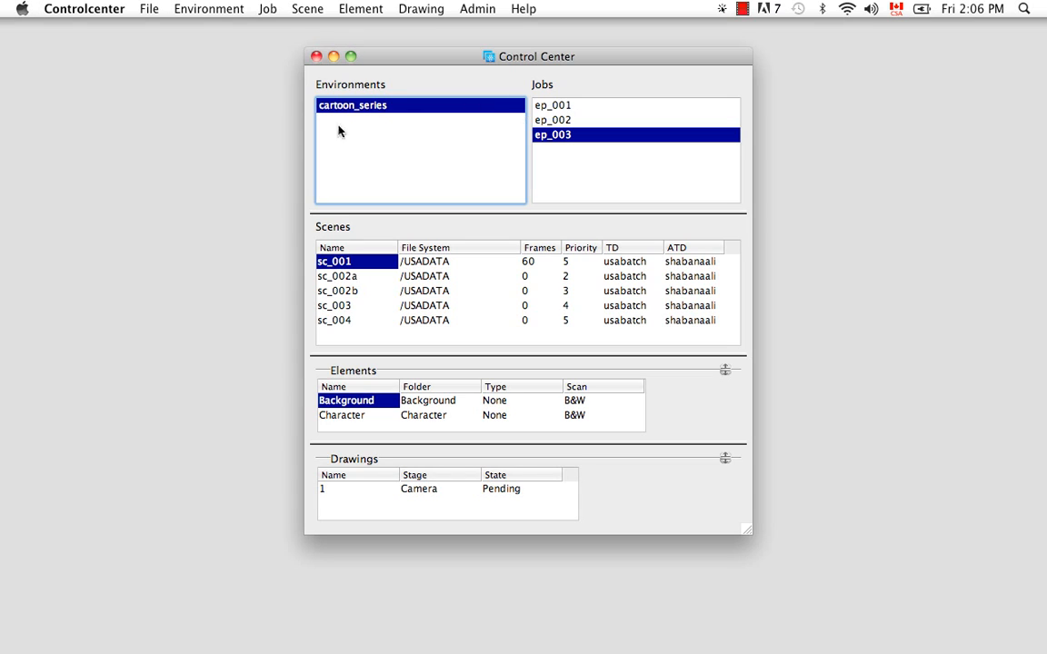
pyautogui.rightClick(413, 156)
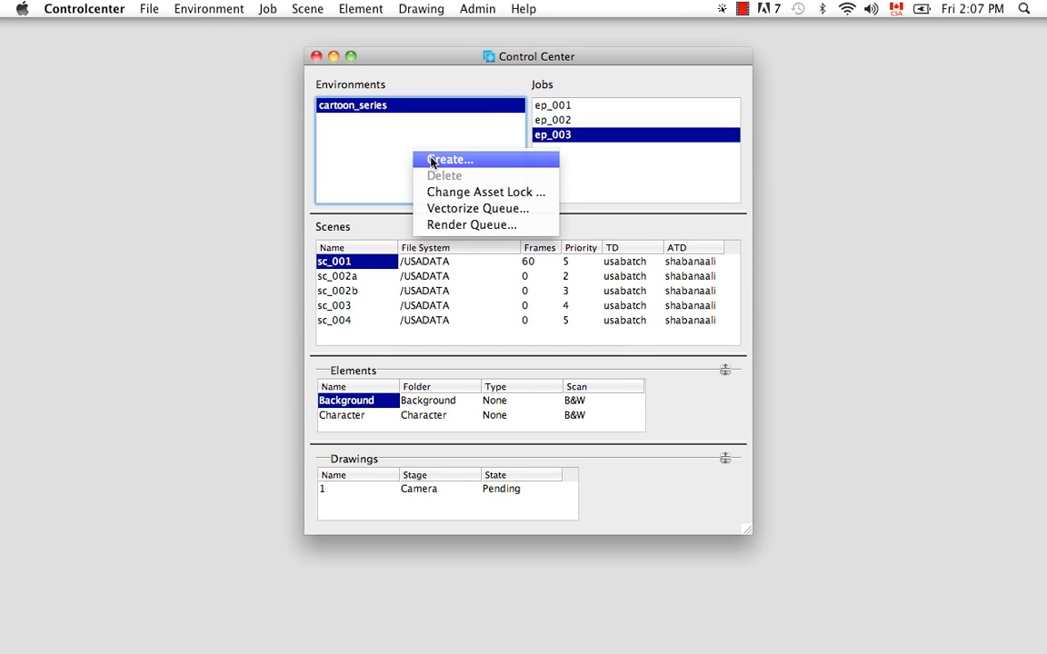
pyautogui.click(432, 160)
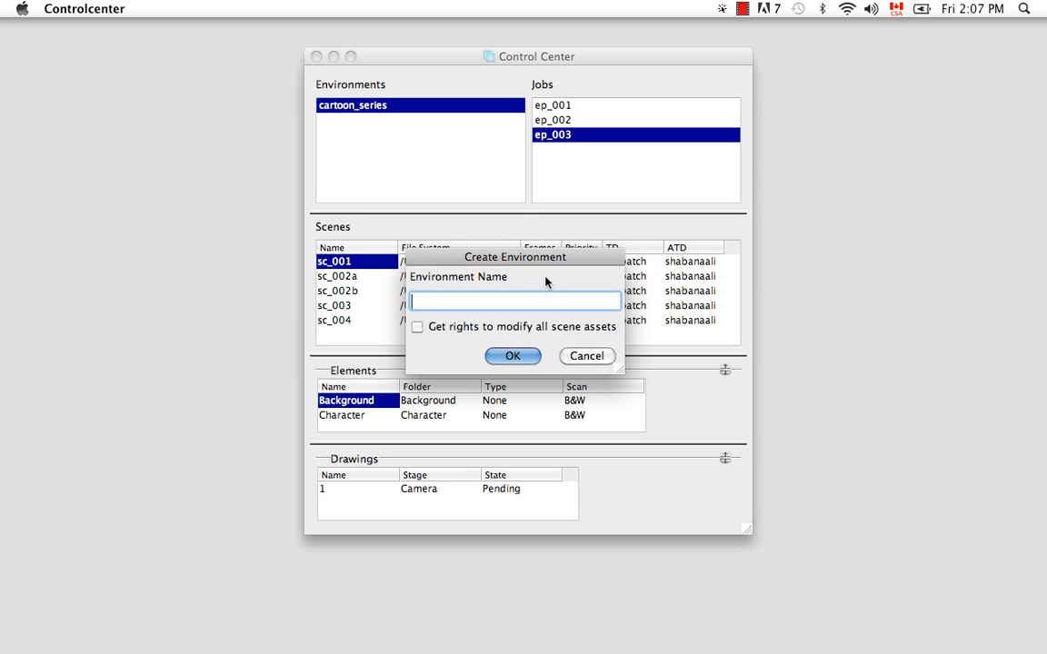
pyautogui.write('feature_film')
pyautogui.click(416, 327)
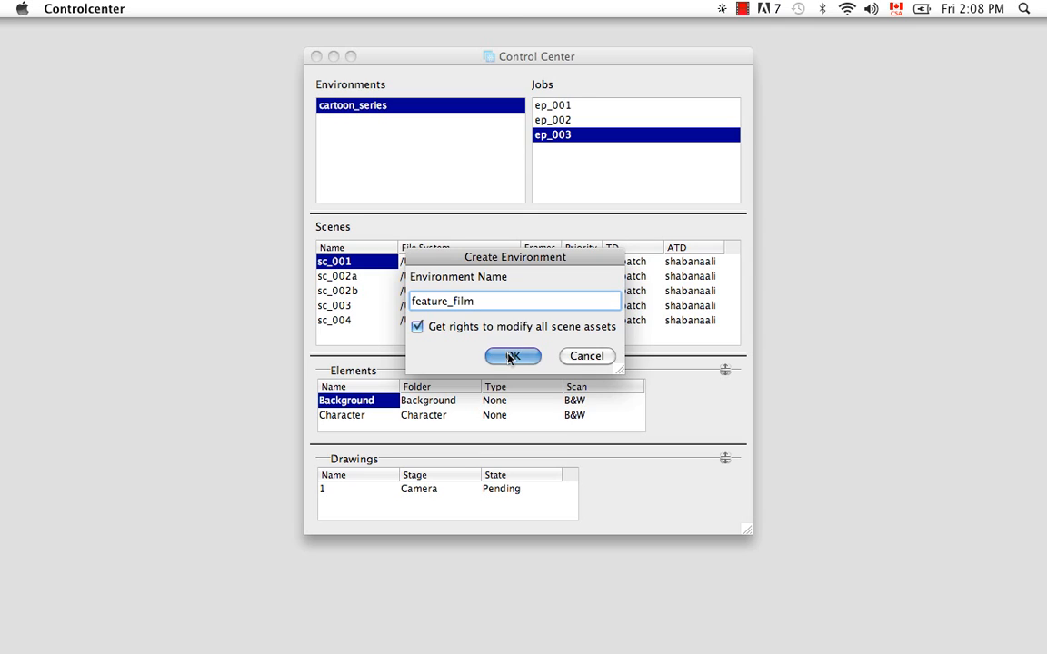
pyautogui.click(511, 356)
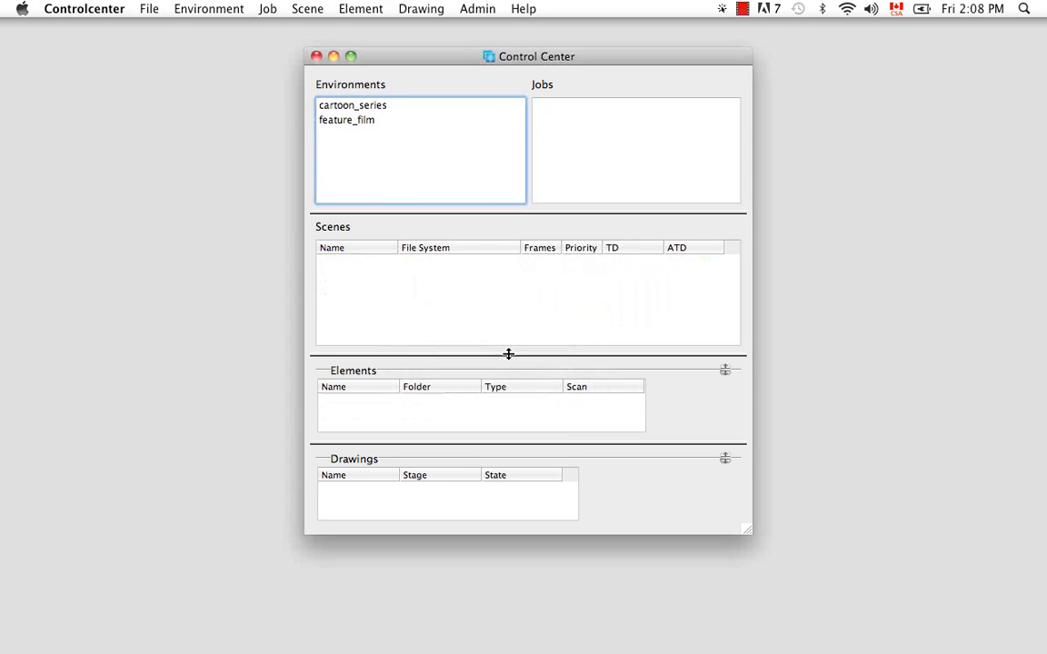
# - Try deleting the feature_film environment, then decline the confirmation
pyautogui.click(366, 120)
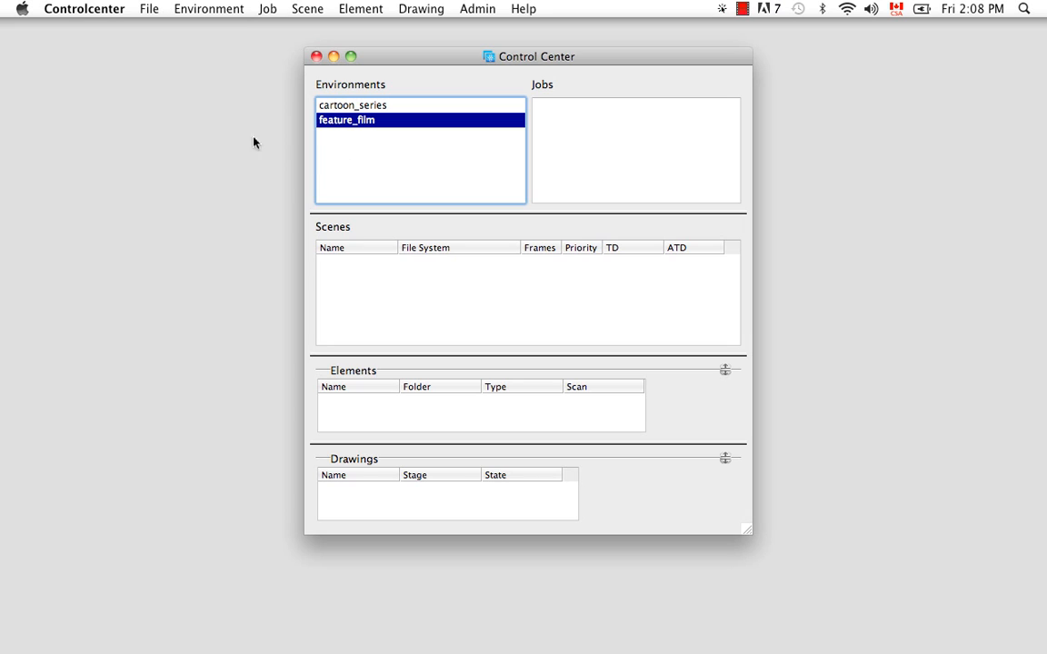
pyautogui.click(211, 10)
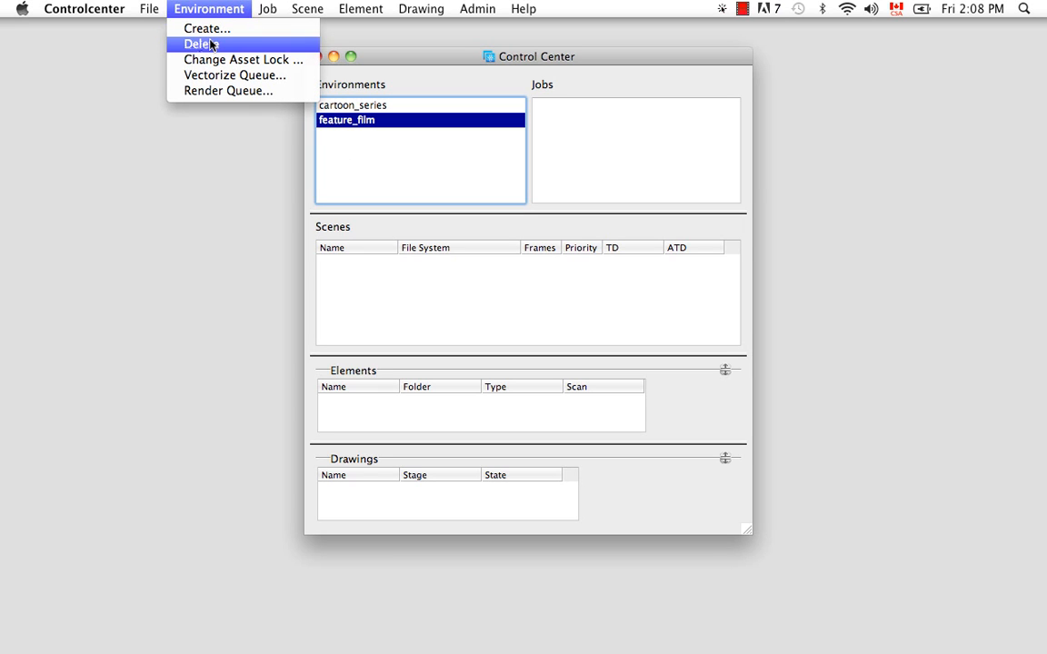
pyautogui.click(371, 144)
pyautogui.rightClick(369, 129)
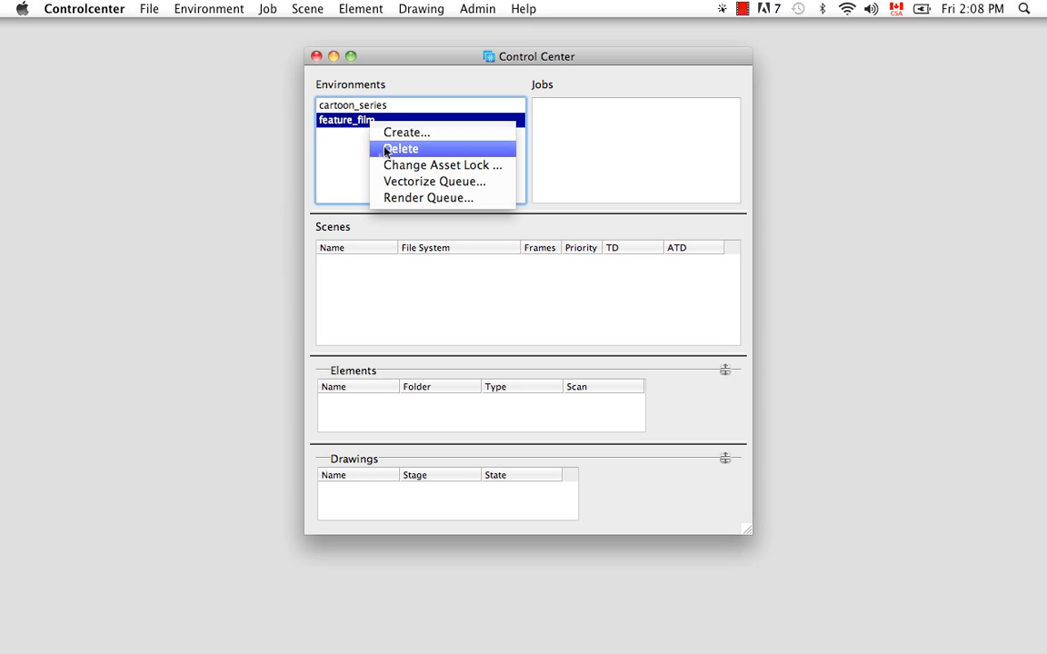
pyautogui.click(381, 147)
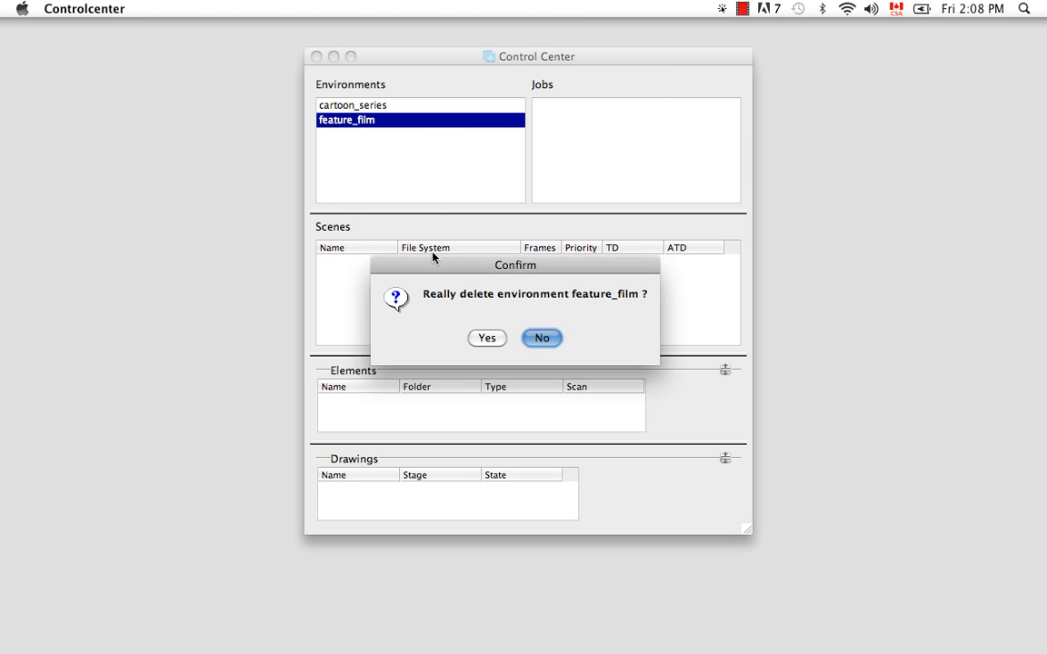
pyautogui.click(548, 341)
# - Examine the environment options for cartoon_series and the scenes of its job ep_003, then reselect feature_film
pyautogui.click(334, 106)
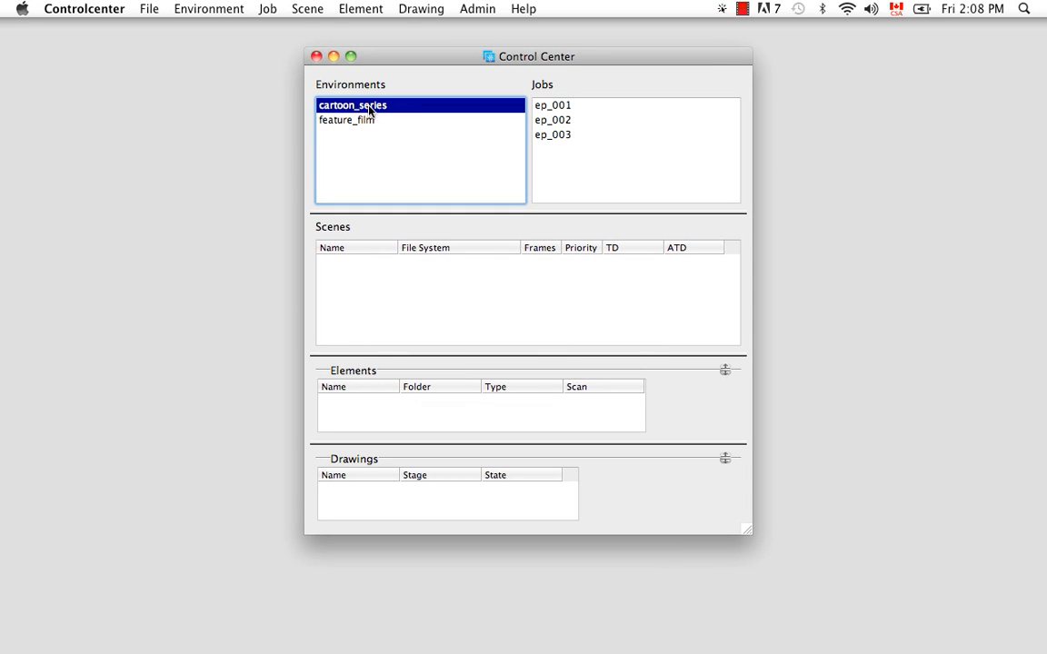
pyautogui.rightClick(398, 106)
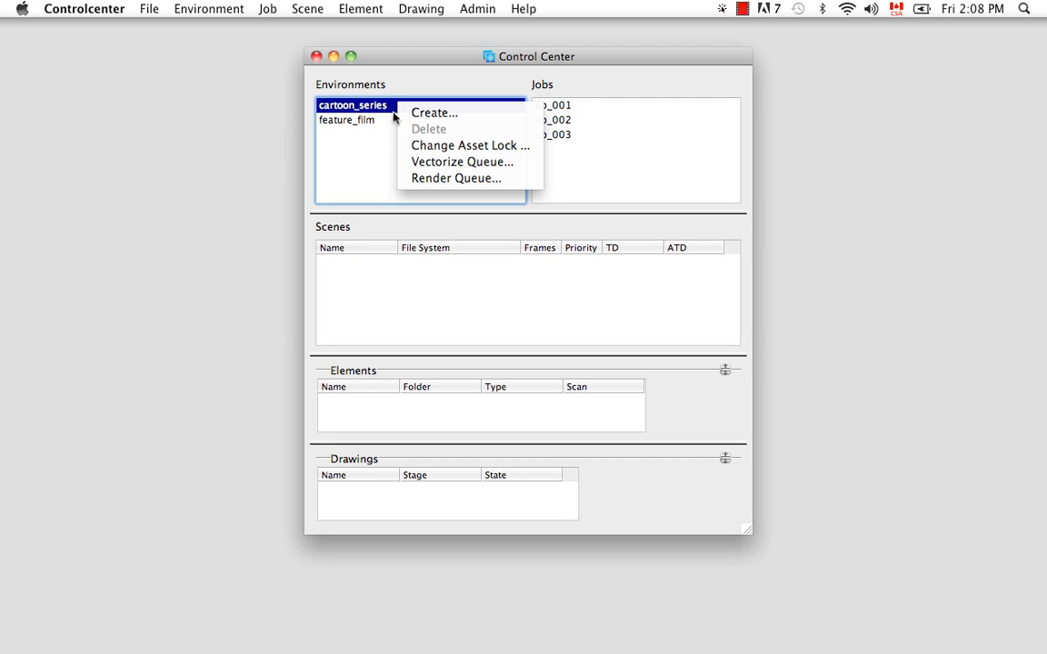
pyautogui.click(393, 119)
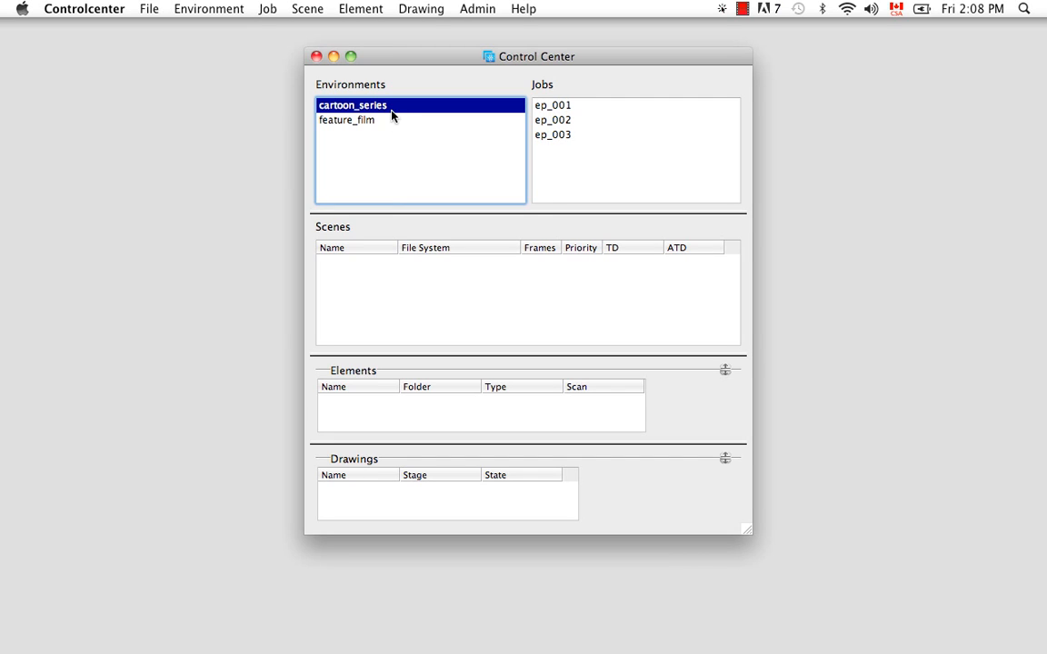
pyautogui.click(553, 138)
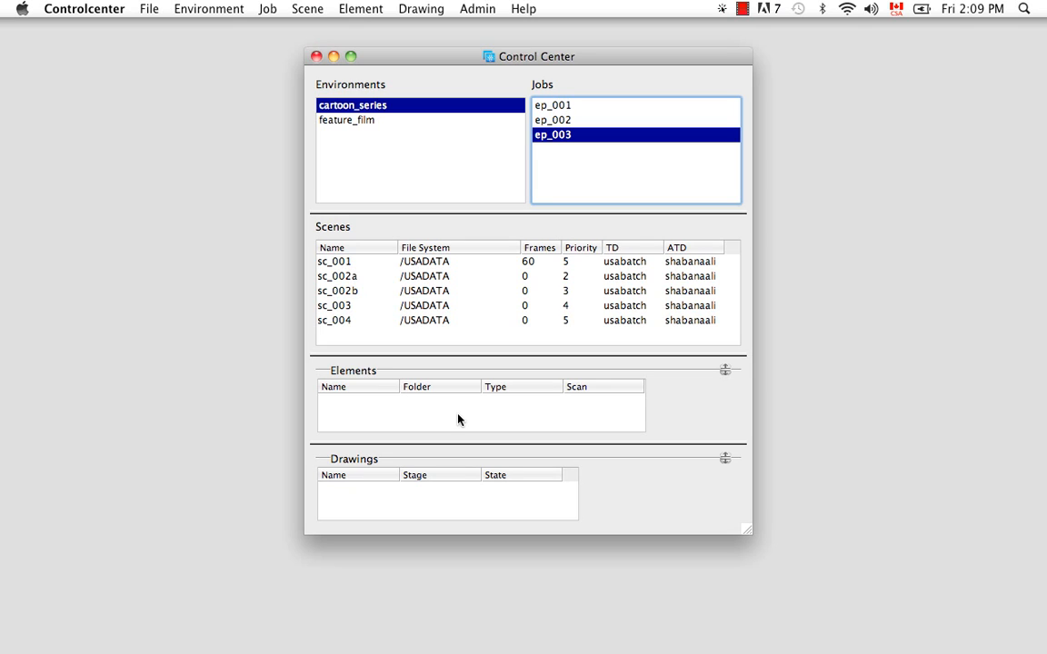
pyautogui.click(375, 124)
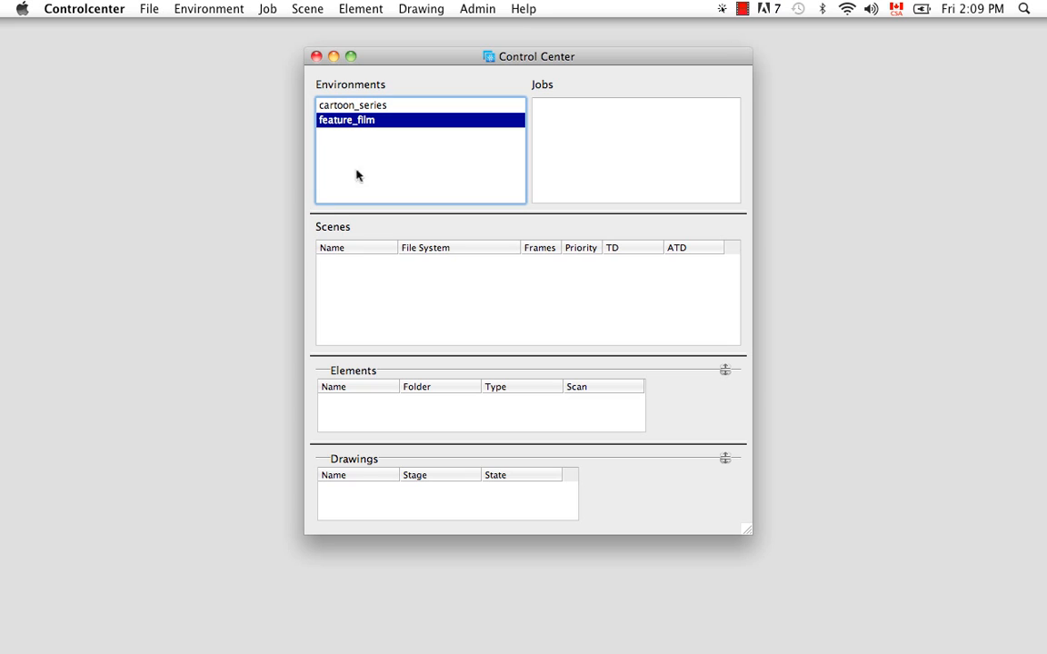
# - Switch to Finder and open the tba, resources, samples folder of Toon Boom Harmony 9.2
pyautogui.moveTo(176, 627)
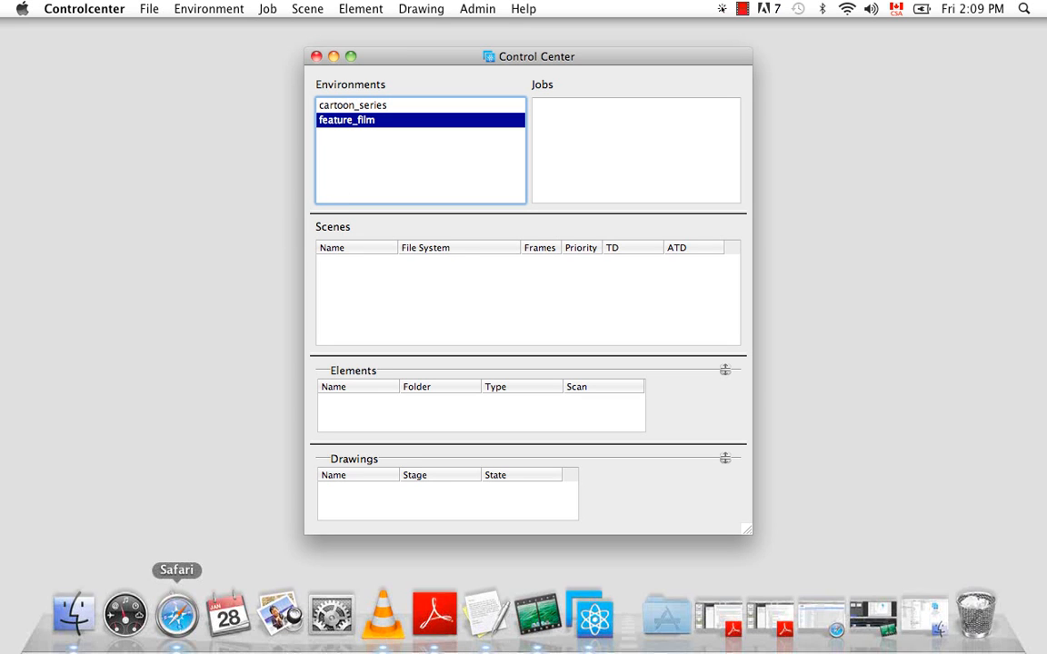
pyautogui.click(72, 615)
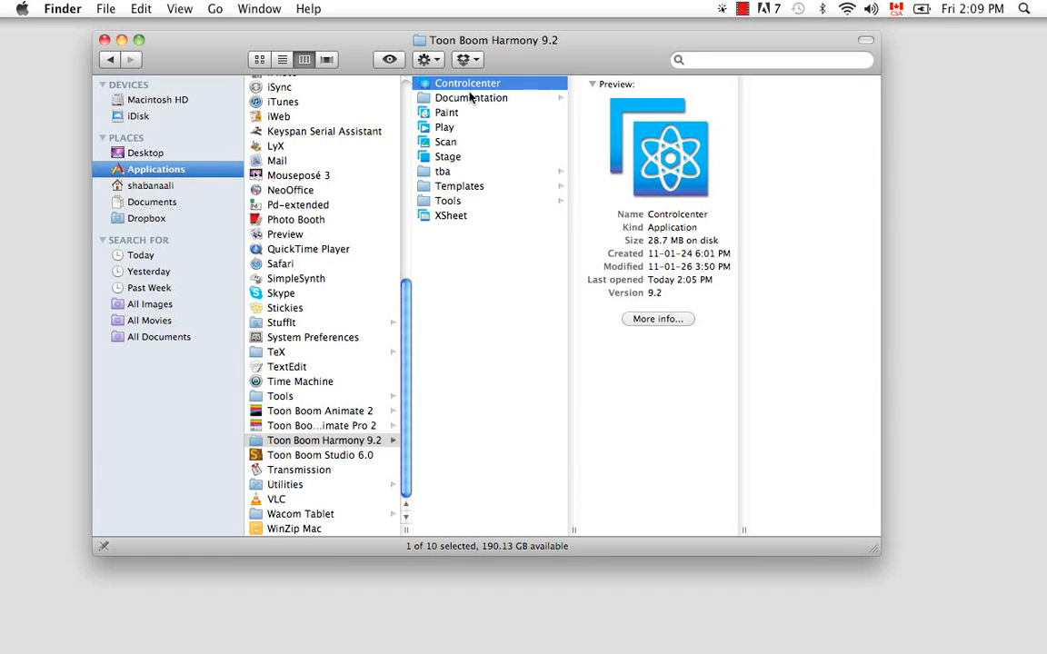
pyautogui.click(443, 174)
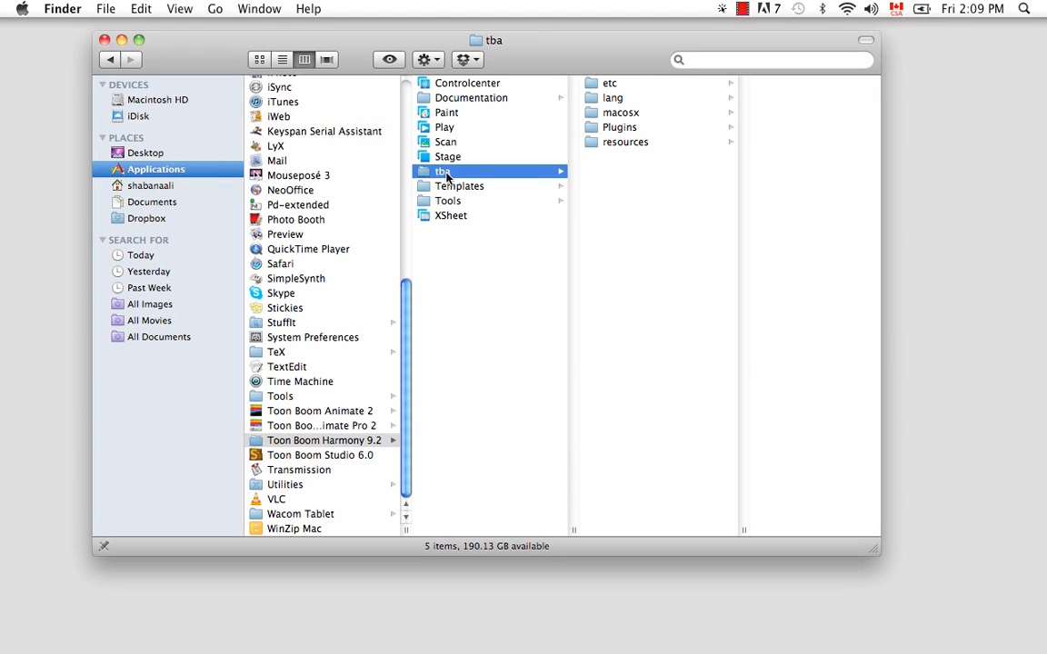
pyautogui.click(645, 145)
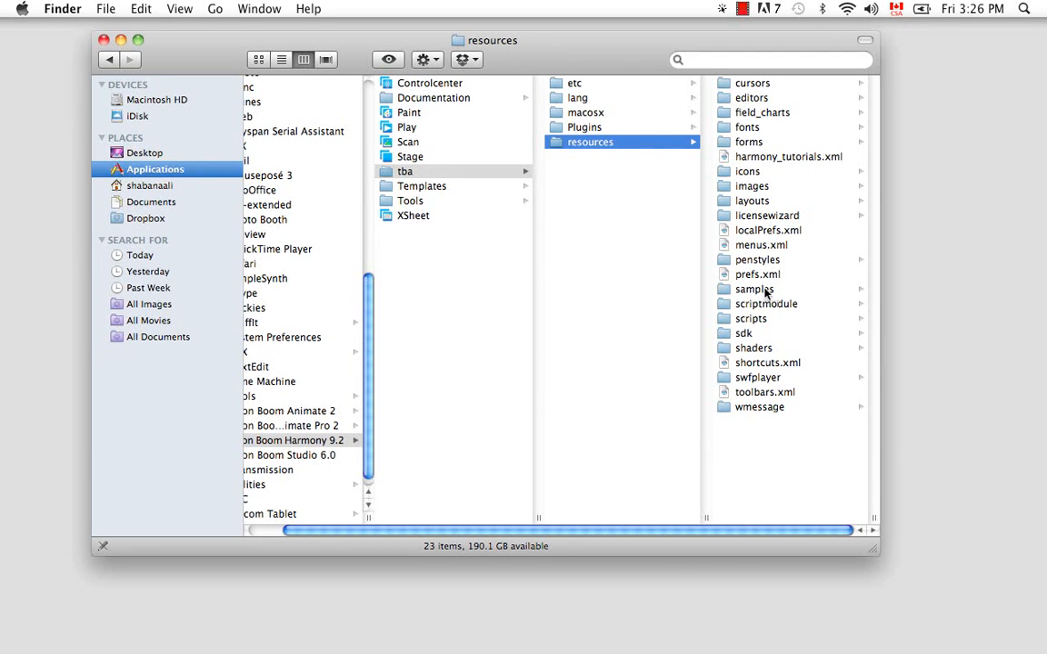
pyautogui.click(736, 289)
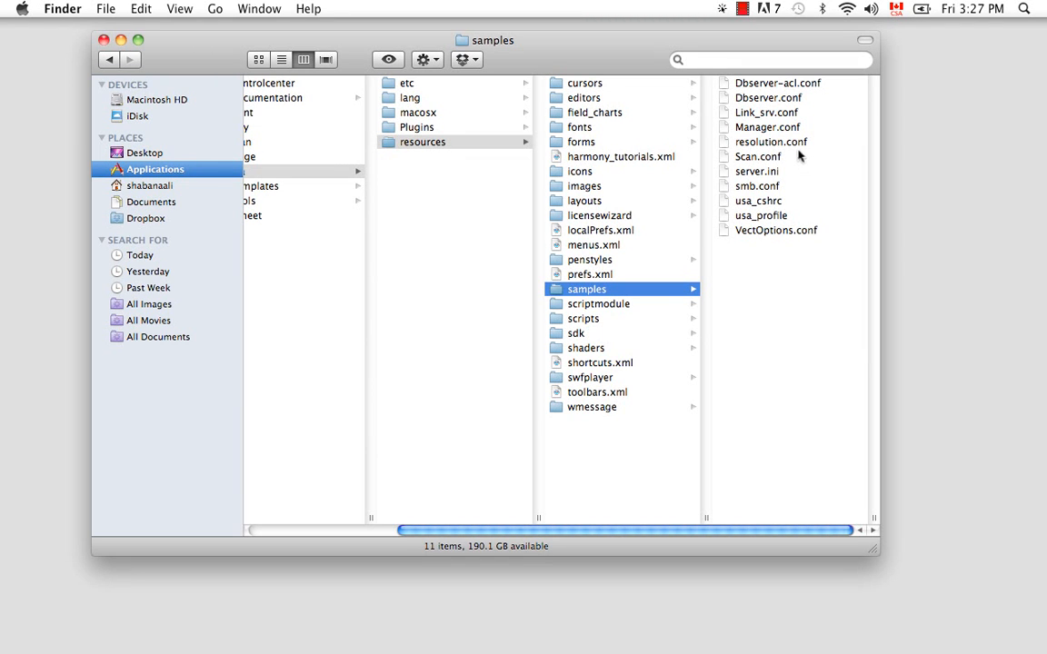
# - Open resolution.conf from the samples folder with TextEdit
pyautogui.click(723, 142)
pyautogui.rightClick(628, 146)
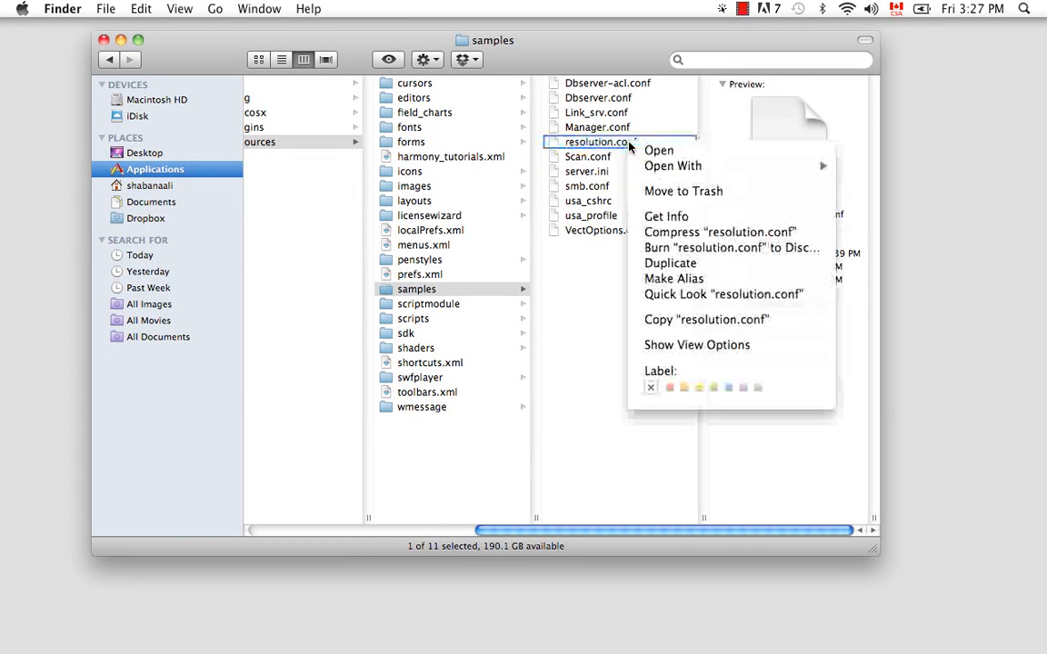
pyautogui.moveTo(718, 165)
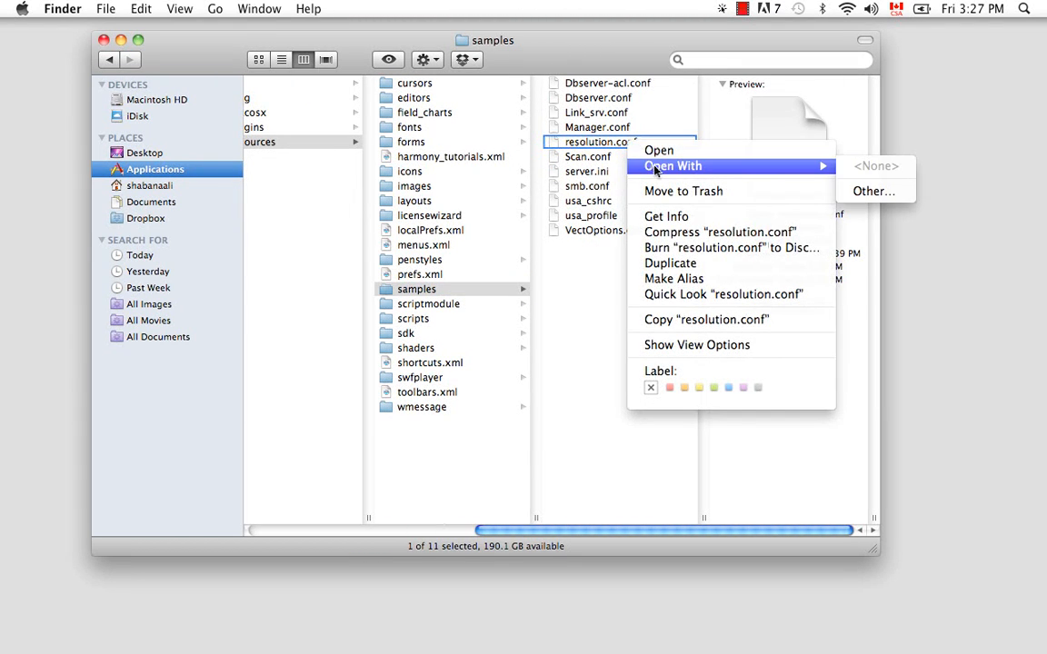
pyautogui.click(865, 190)
pyautogui.moveTo(523, 179); pyautogui.dragTo(517, 323)
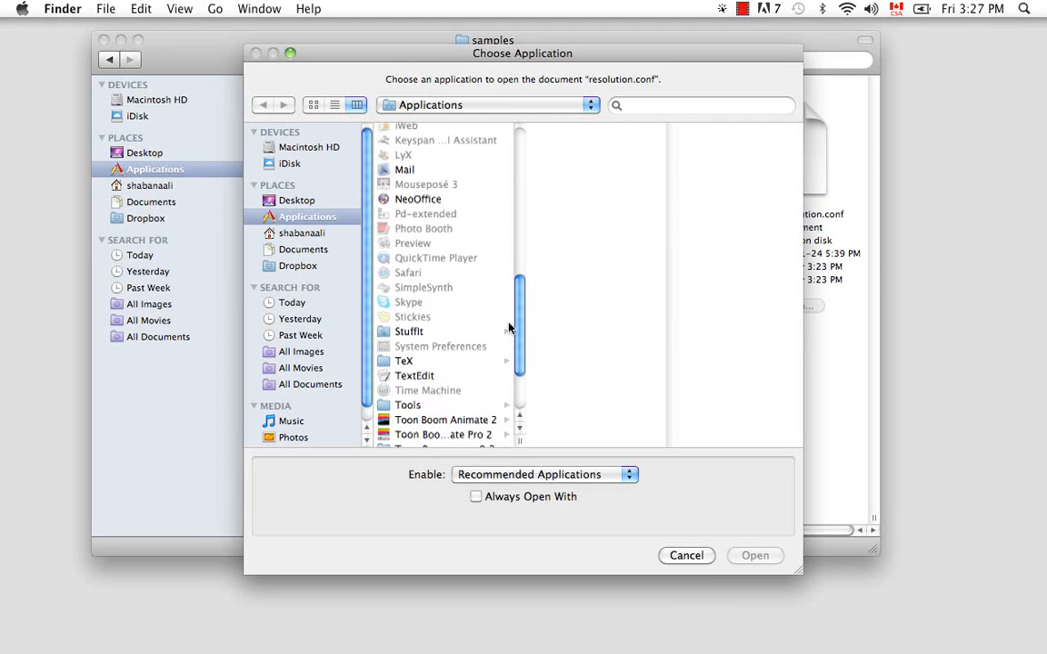
pyautogui.click(413, 374)
pyautogui.click(755, 556)
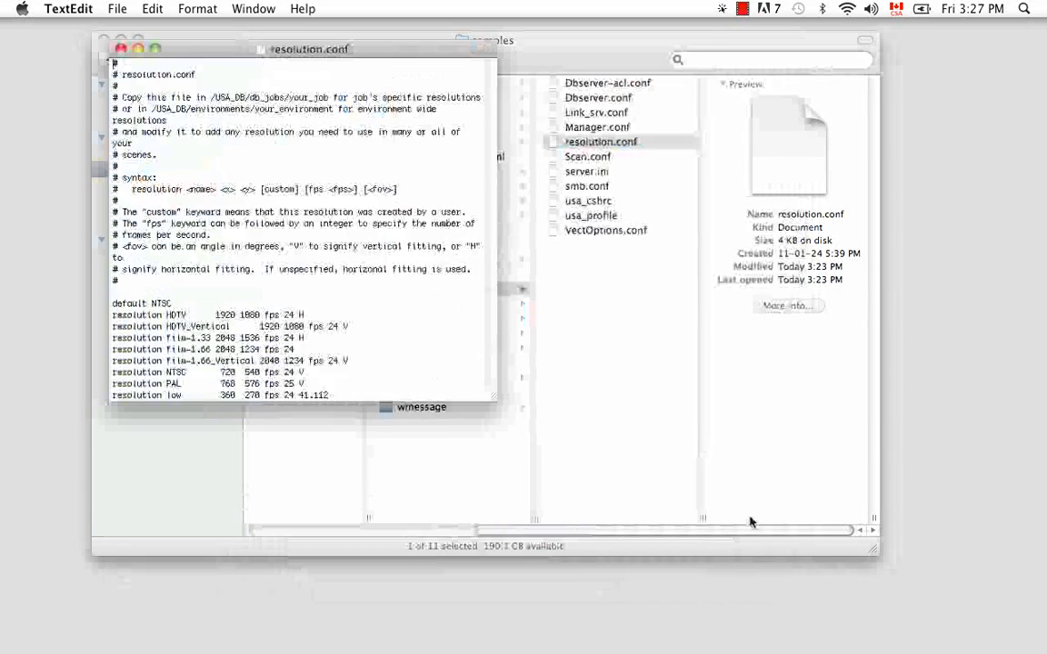
# - Add the line "resolution cartoon 1280 800 fps 30 H" at the end of resolution.conf and save it
pyautogui.moveTo(502, 465); pyautogui.dragTo(563, 547)
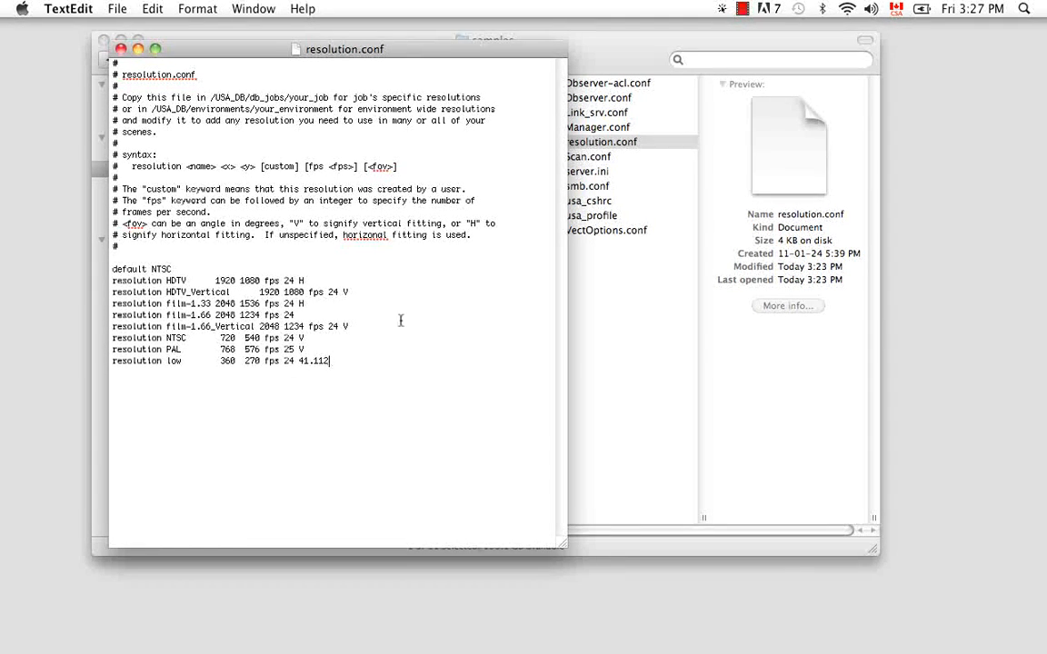
pyautogui.press('Return')
pyautogui.write('resolution cartoon')
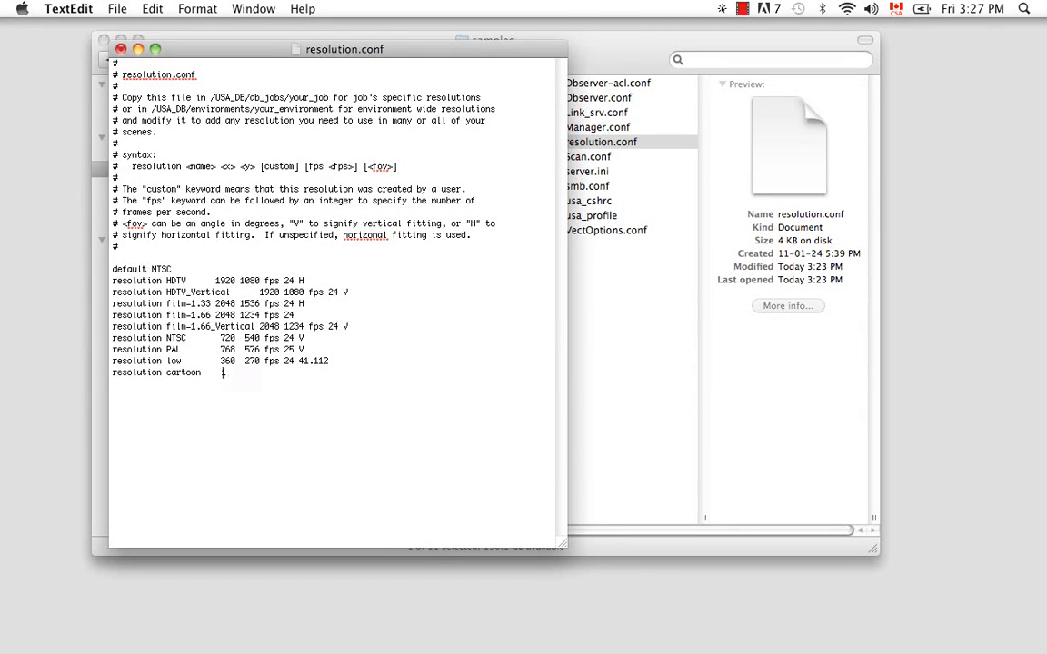
pyautogui.write('0')
pyautogui.click(114, 9)
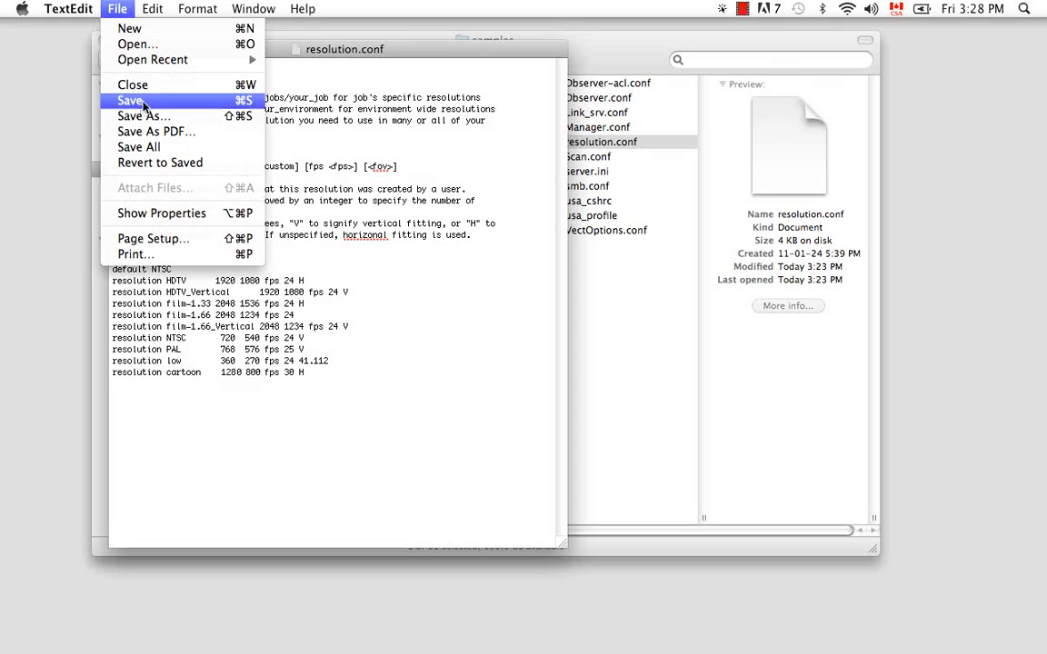
pyautogui.click(143, 101)
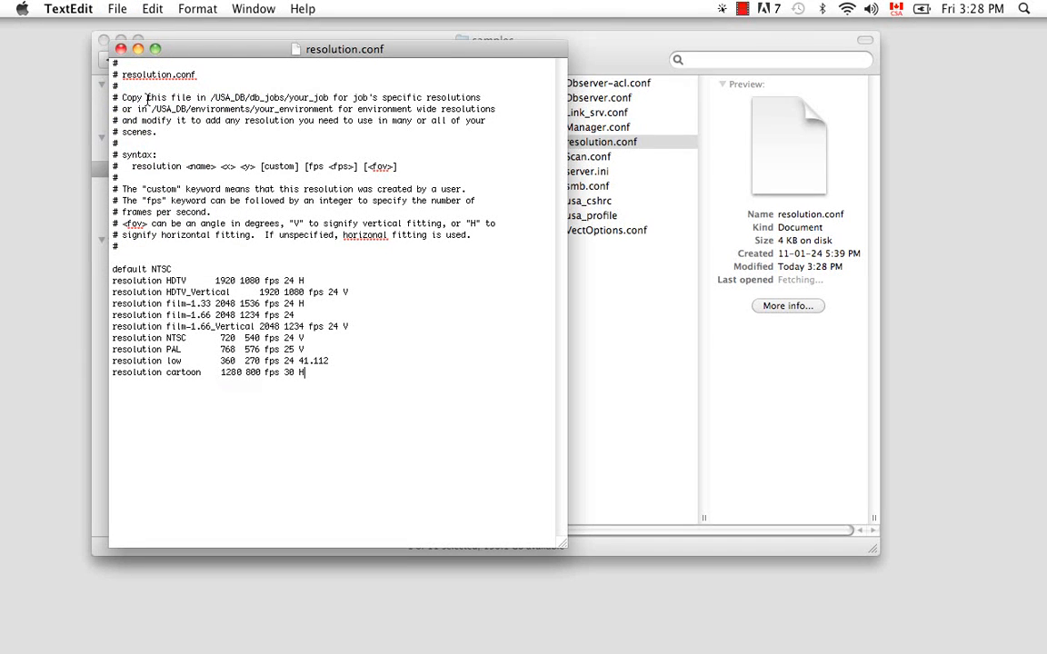
# - Close the edited file and copy resolution.conf
pyautogui.click(121, 48)
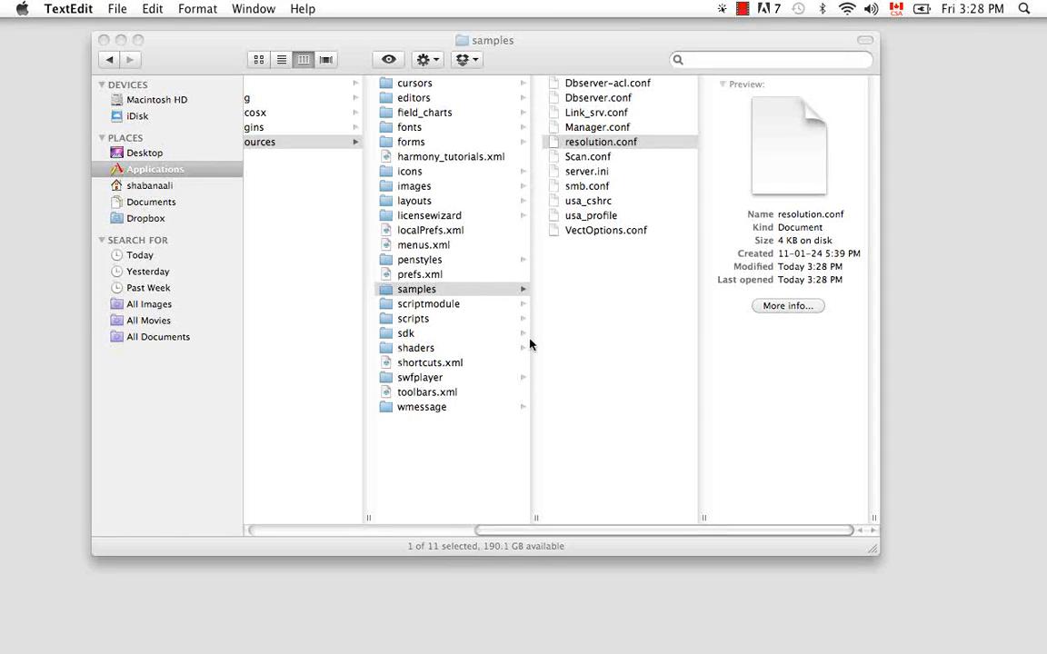
pyautogui.rightClick(601, 143)
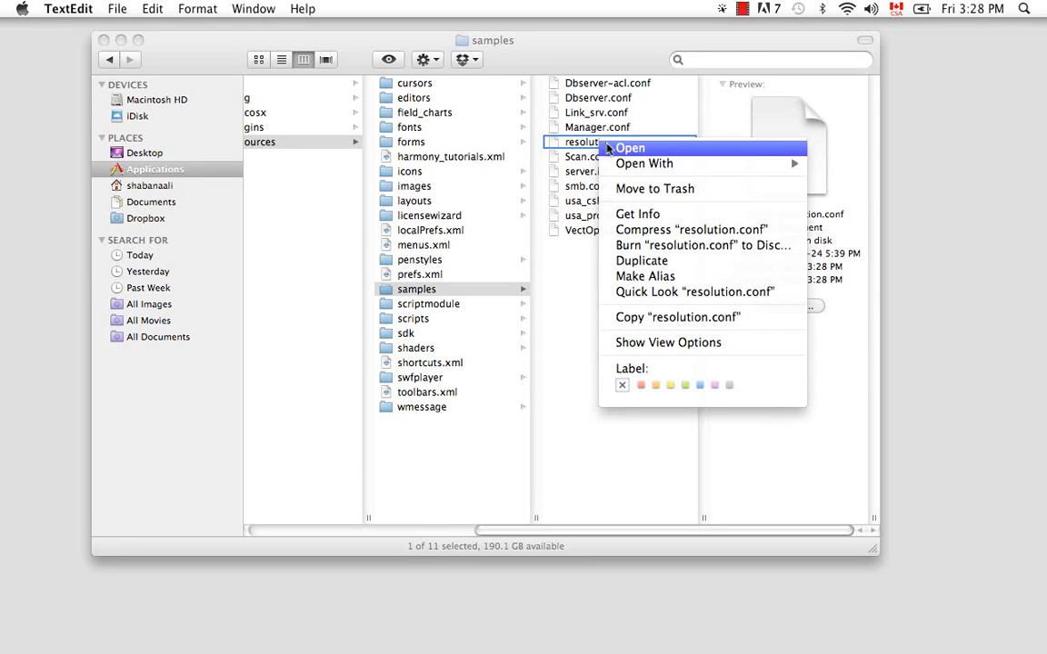
pyautogui.click(694, 318)
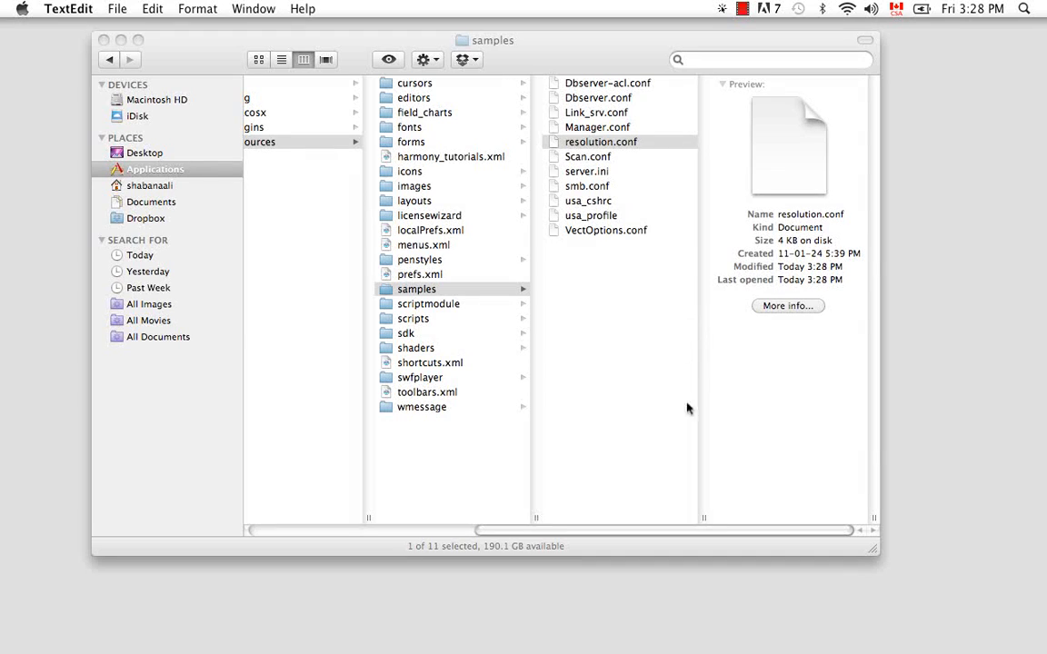
# - Create a new folder named resolution inside USA_DB on Macintosh HD
pyautogui.moveTo(691, 531); pyautogui.dragTo(357, 513)
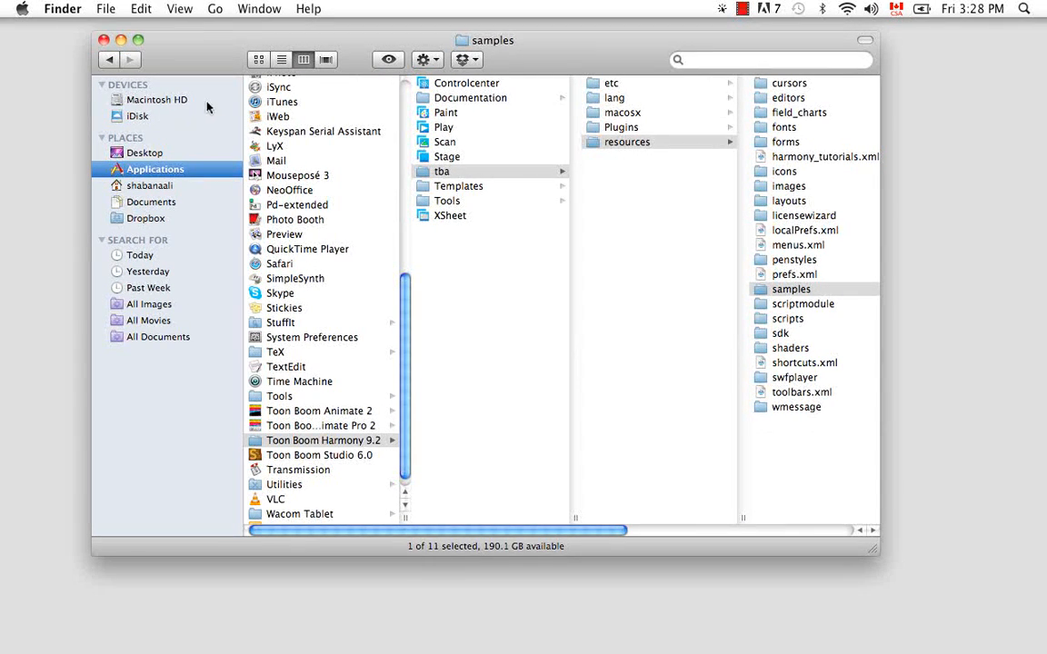
pyautogui.click(122, 101)
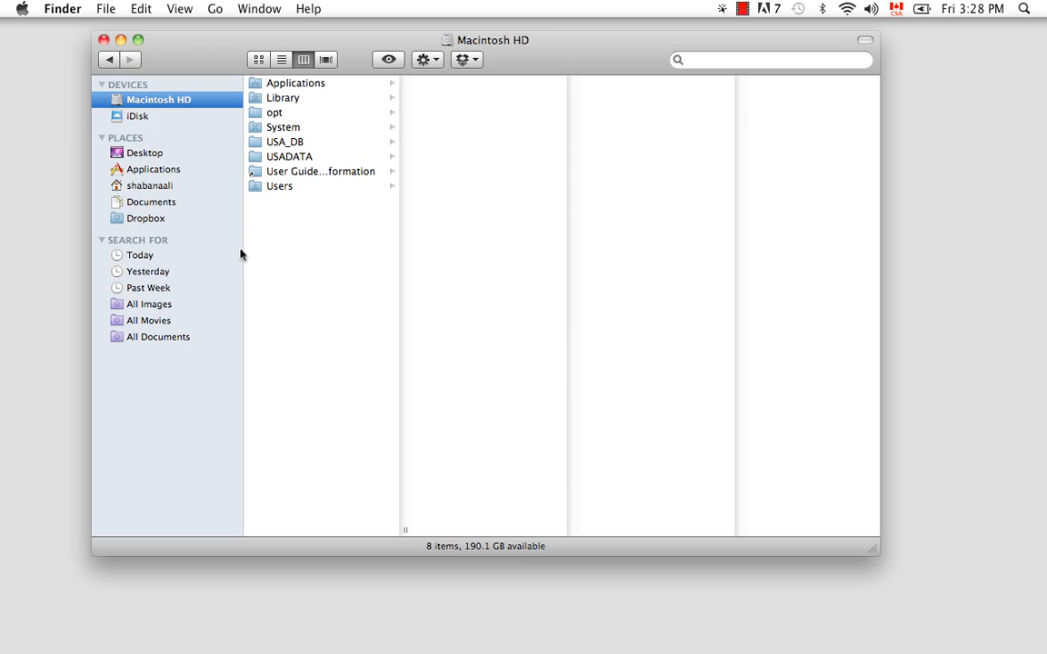
pyautogui.click(299, 145)
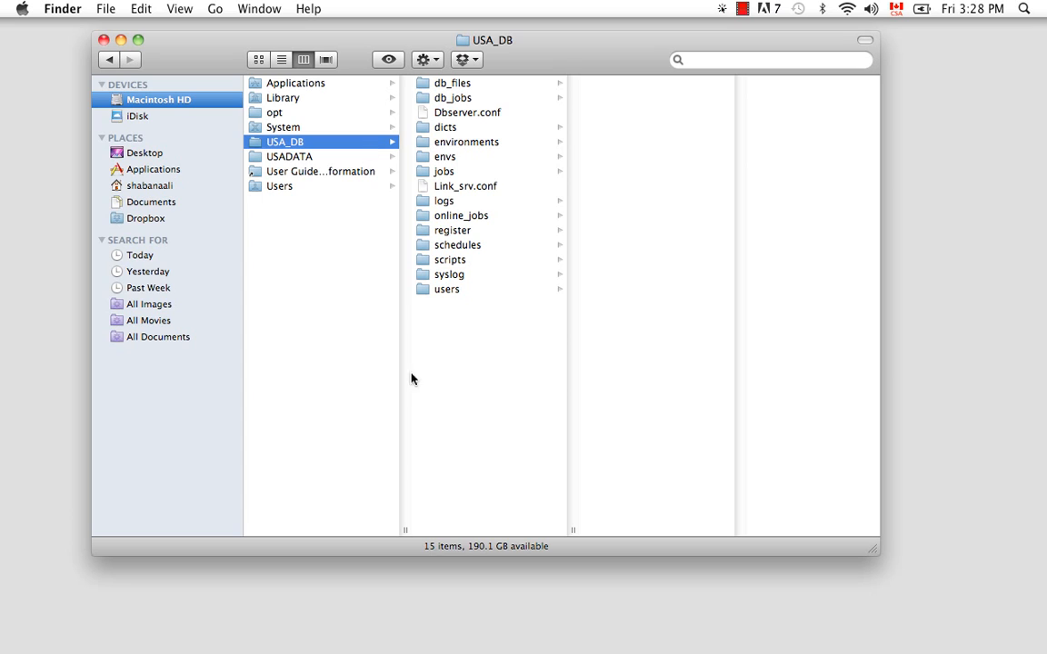
pyautogui.rightClick(449, 337)
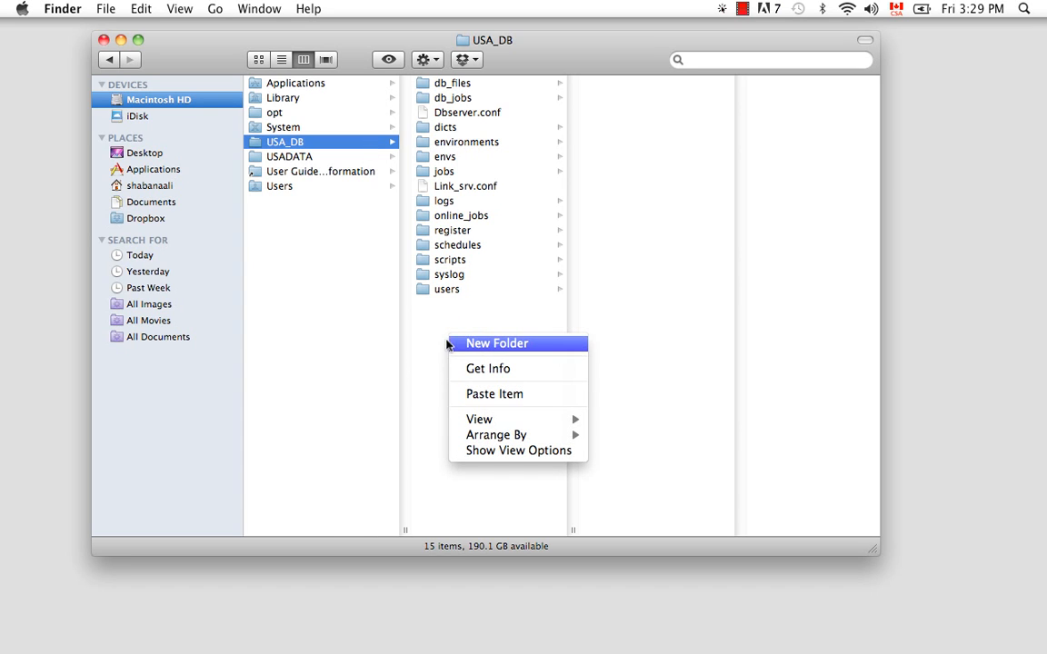
pyautogui.click(473, 346)
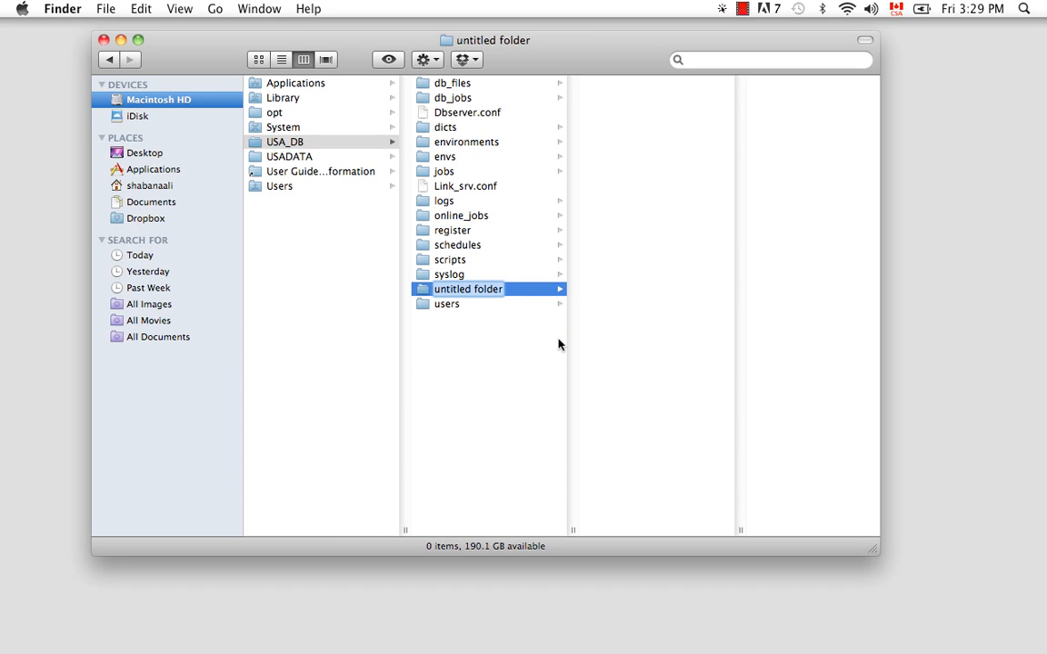
pyautogui.write('resol')
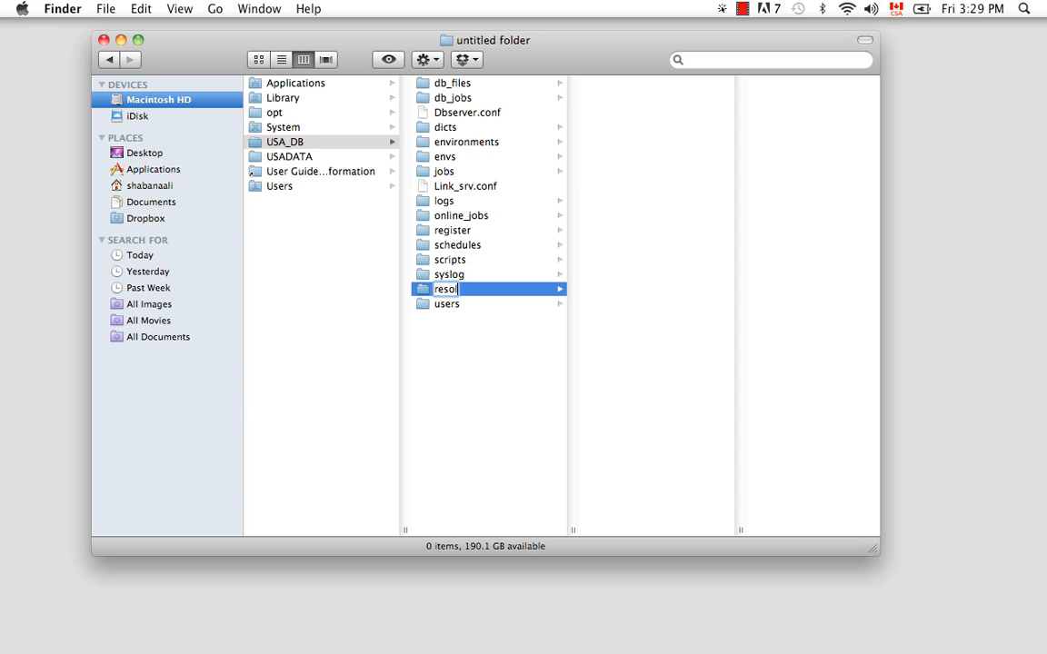
pyautogui.write('ution')
pyautogui.press('Return')
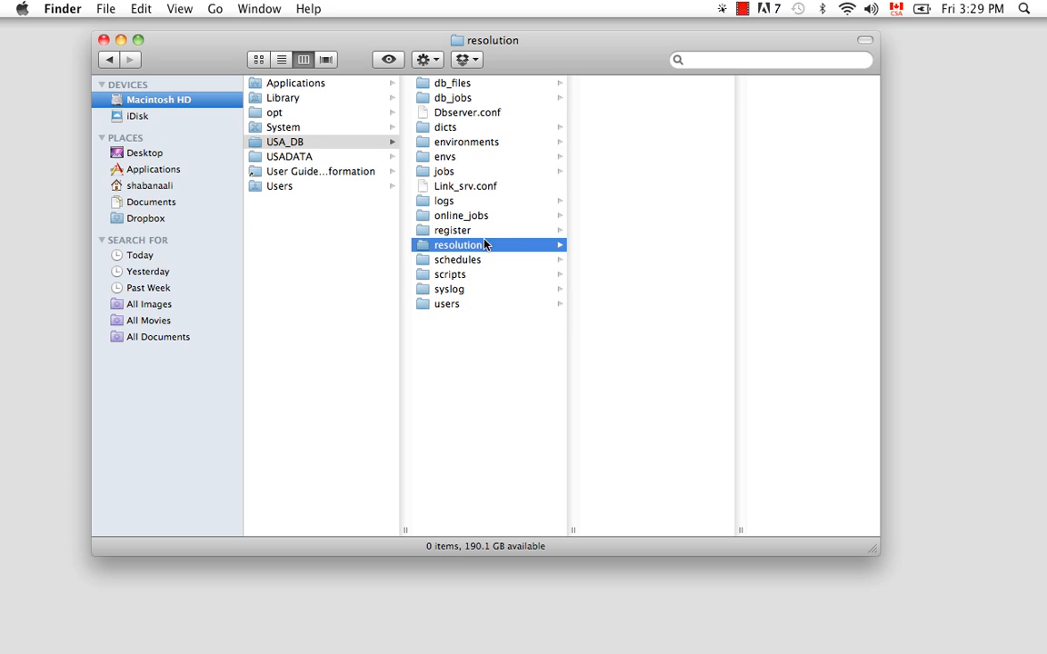
# - Paste resolution.conf into the new resolution folder
pyautogui.rightClick(648, 170)
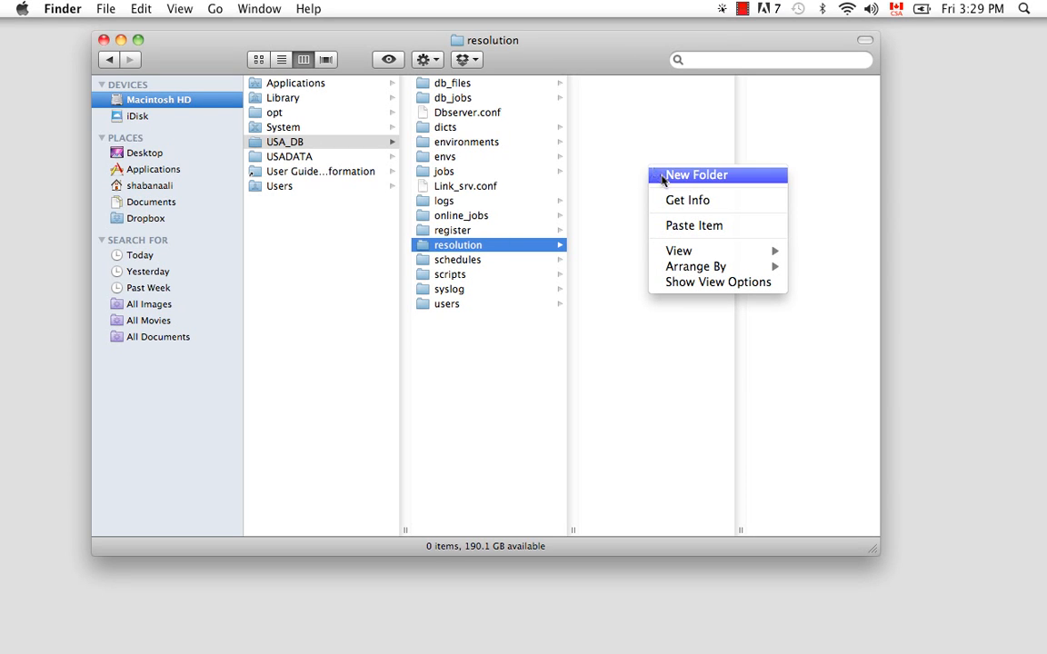
pyautogui.click(678, 225)
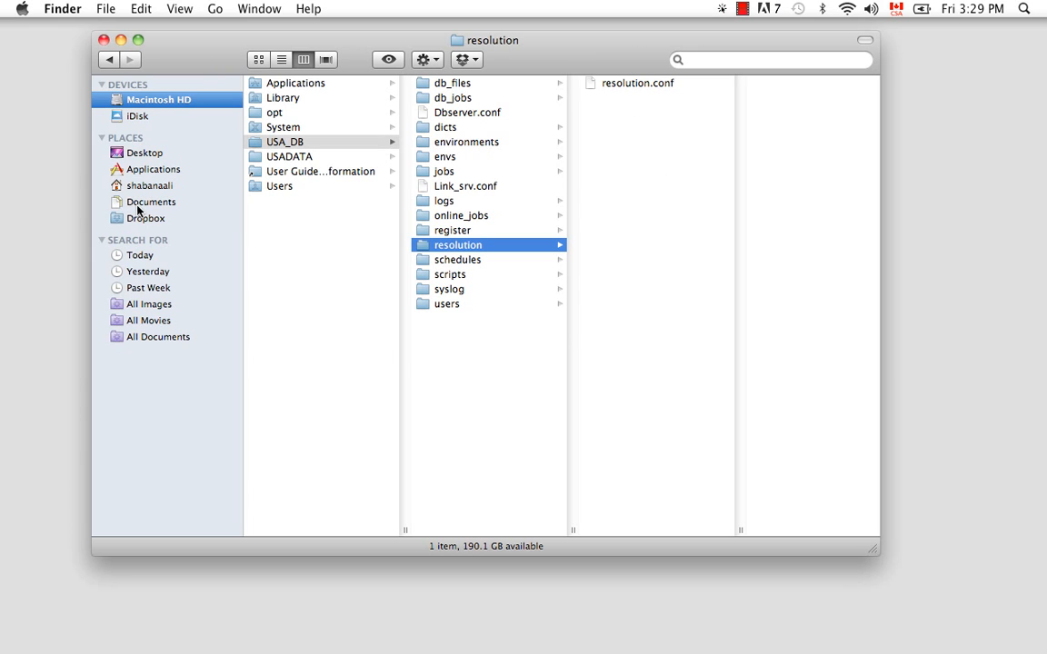
pyautogui.click(136, 168)
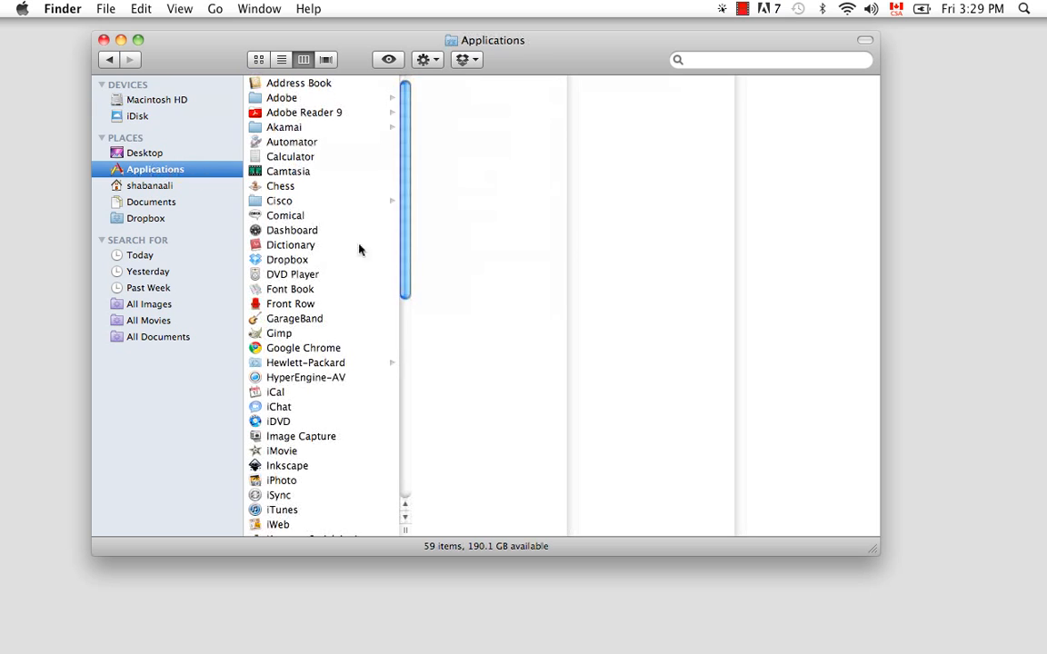
# - Launch Stage from the Toon Boom Harmony 9.2 application folder and connect to the database
pyautogui.moveTo(401, 199); pyautogui.dragTo(395, 414)
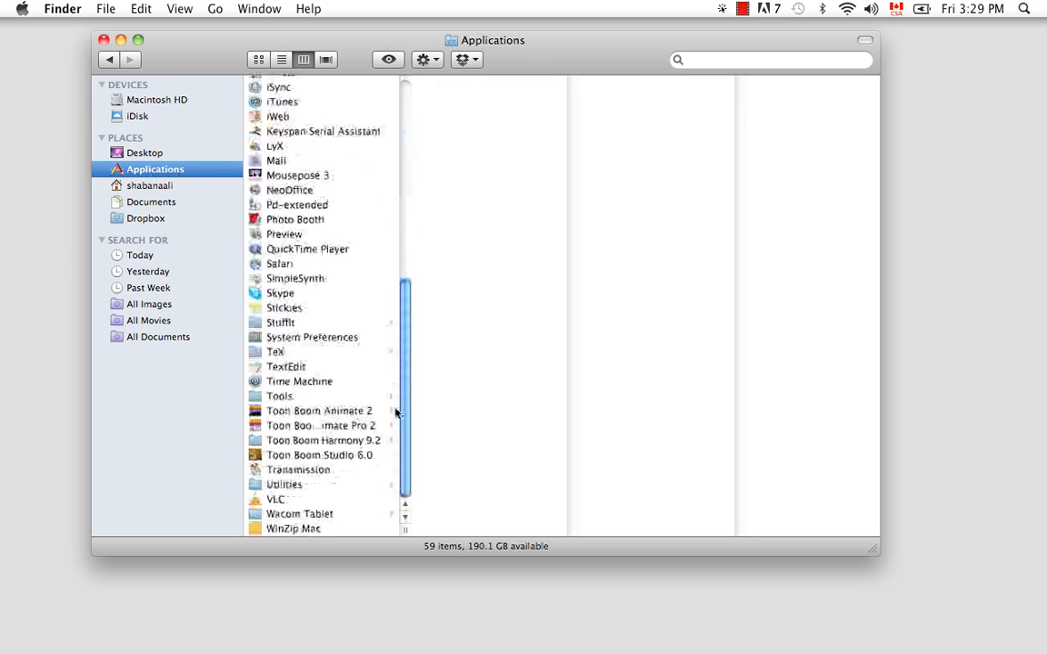
pyautogui.click(304, 441)
pyautogui.doubleClick(423, 158)
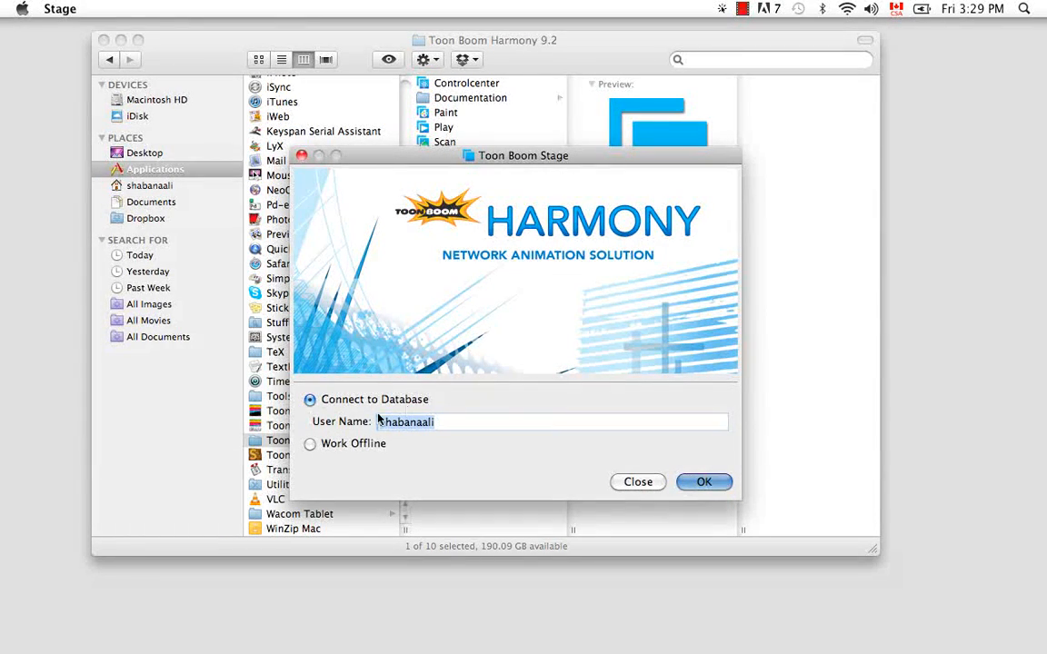
pyautogui.click(702, 482)
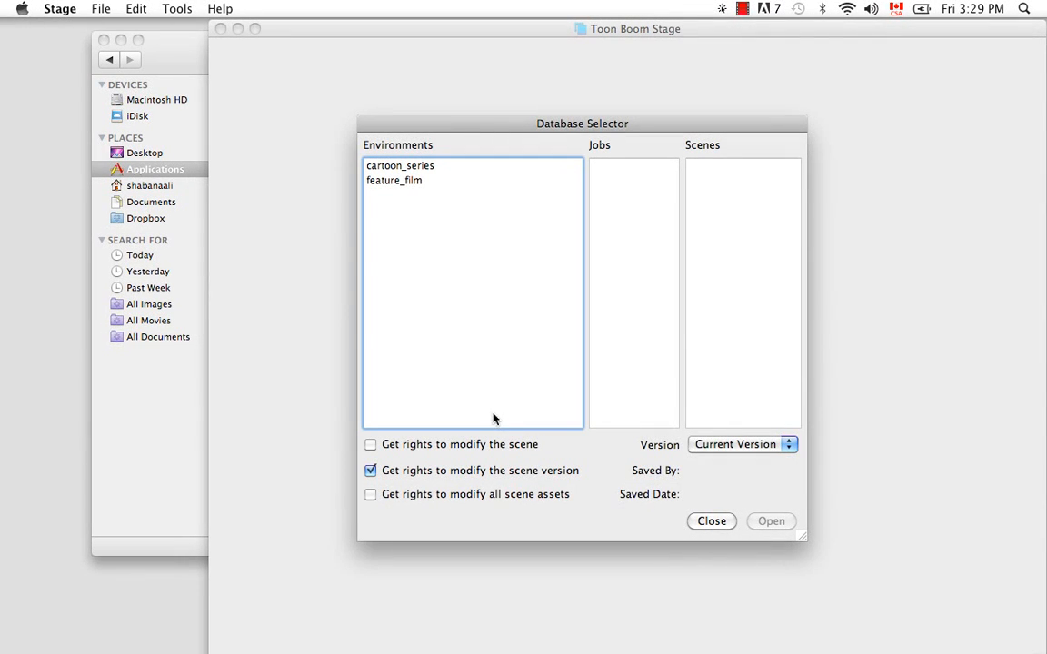
# - Open scene sc_001 of job ep_003 in the cartoon_series environment with the modification rights unchecked
pyautogui.click(399, 166)
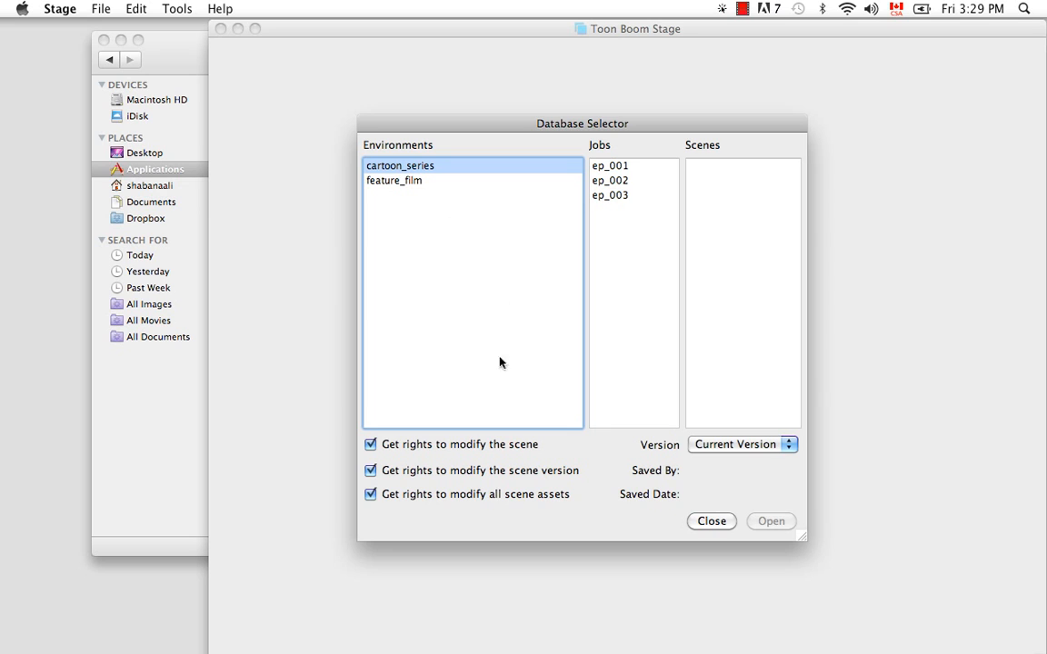
pyautogui.click(372, 445)
pyautogui.click(618, 197)
pyautogui.click(715, 165)
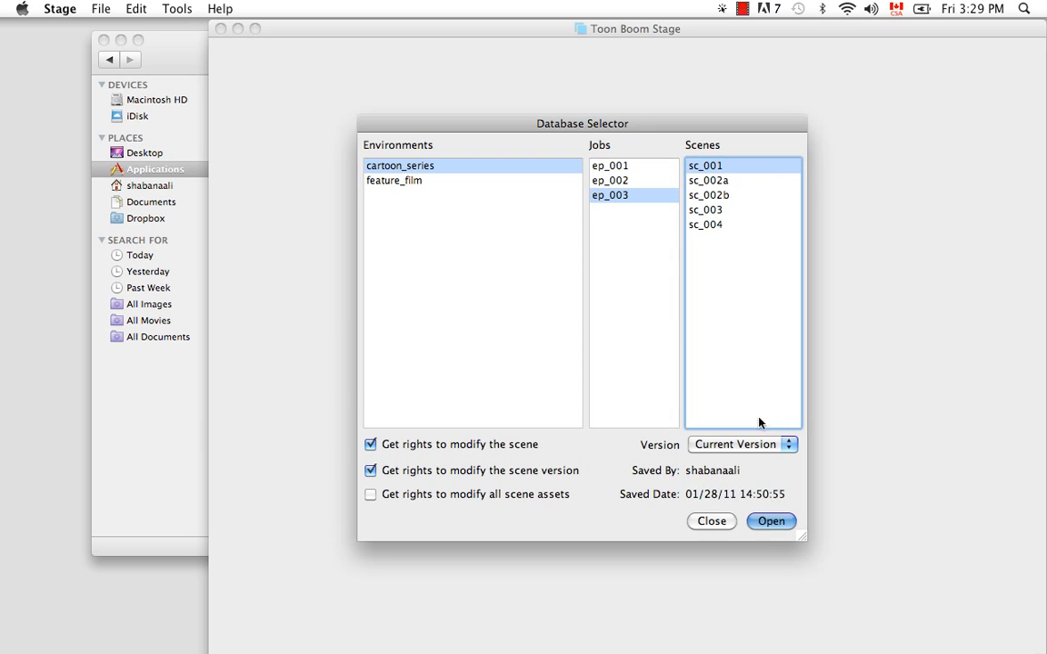
pyautogui.click(371, 445)
pyautogui.click(371, 469)
pyautogui.click(766, 520)
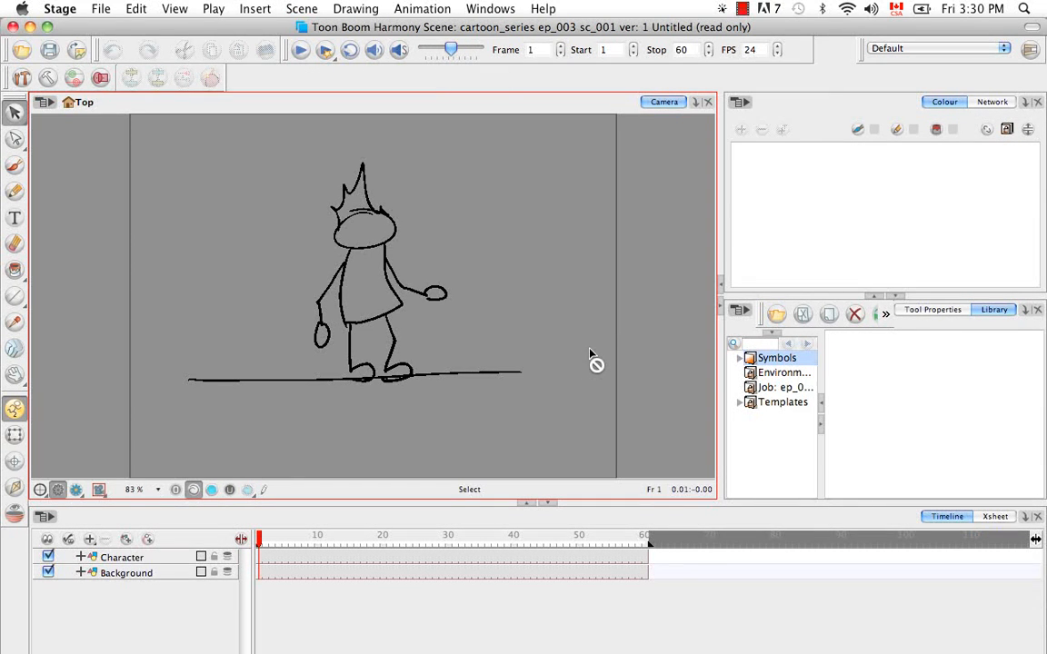
# - Set the scene's resolution to the cartoon preset in the scene settings
pyautogui.click(302, 9)
pyautogui.click(309, 109)
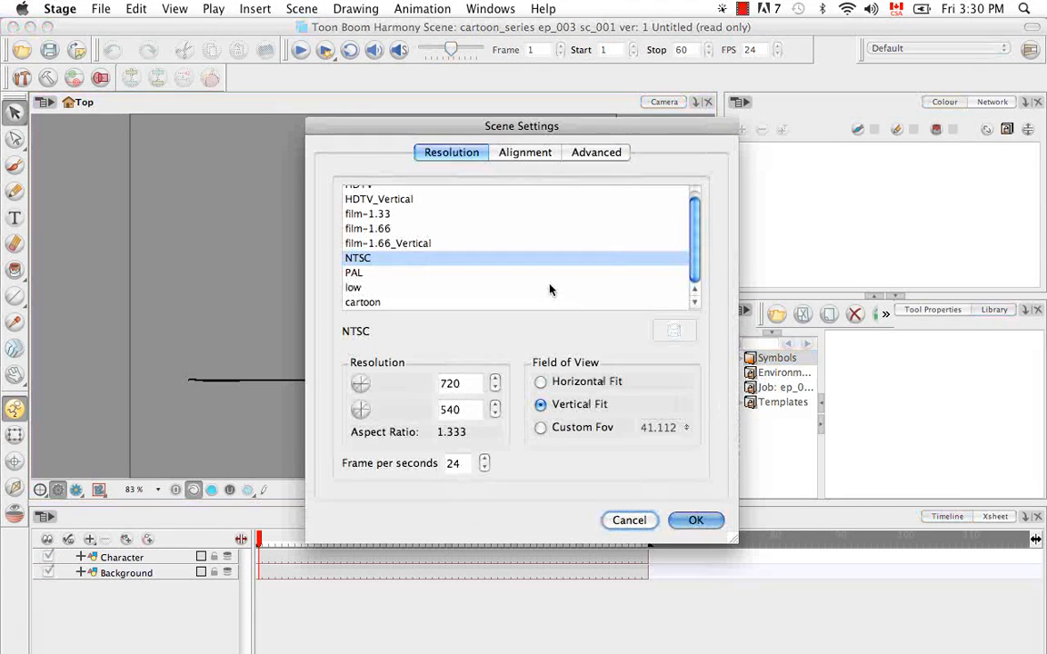
pyautogui.scroll(1, 696, 248)
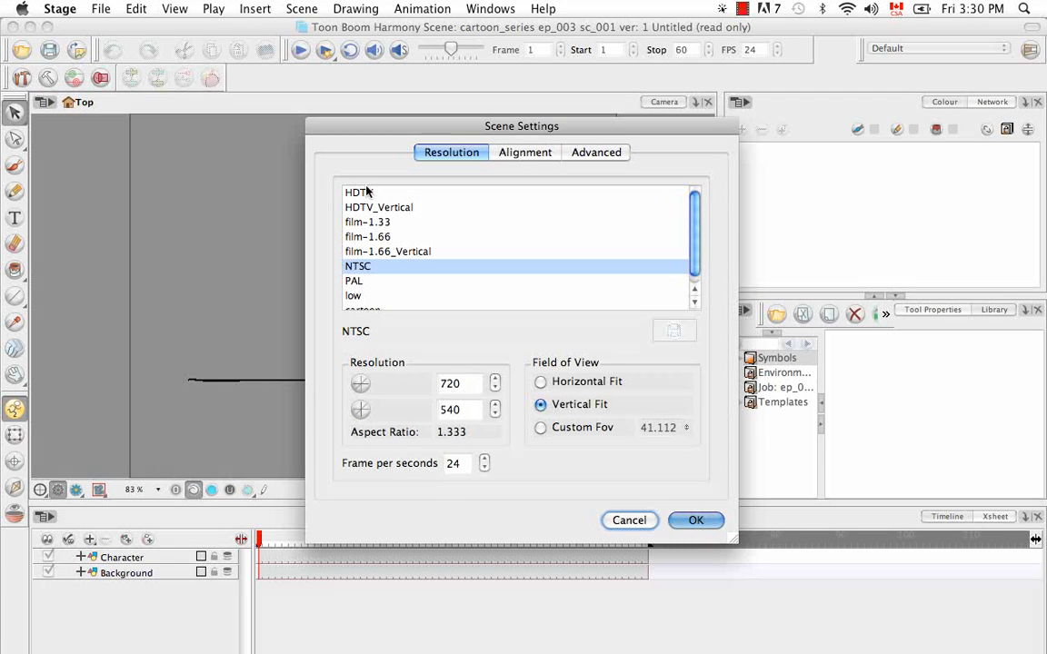
pyautogui.scroll(-1, 692, 269)
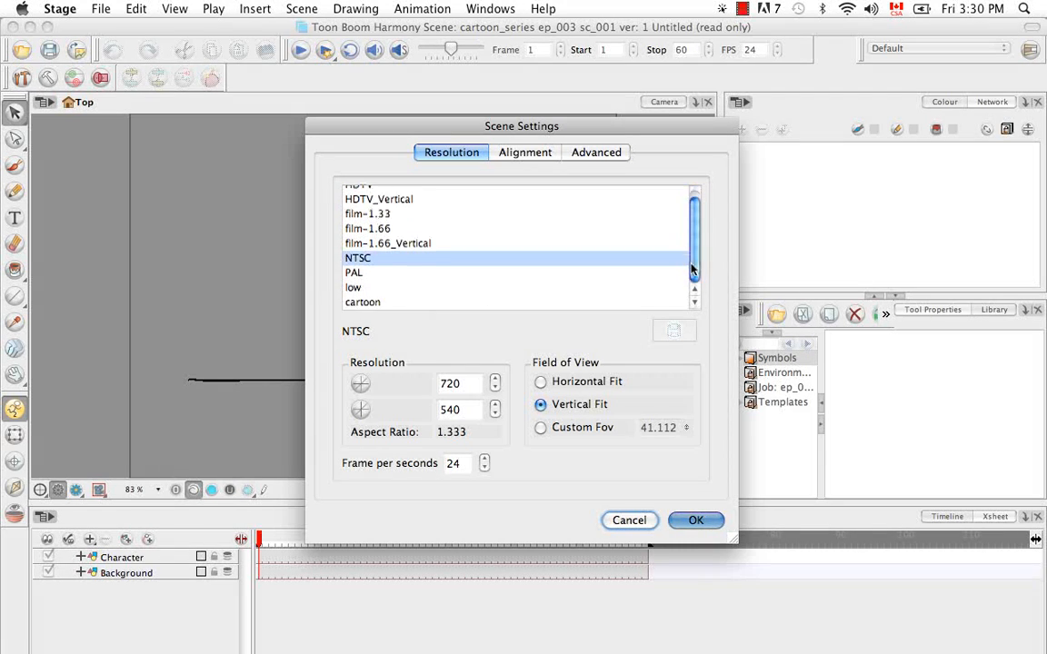
pyautogui.click(367, 302)
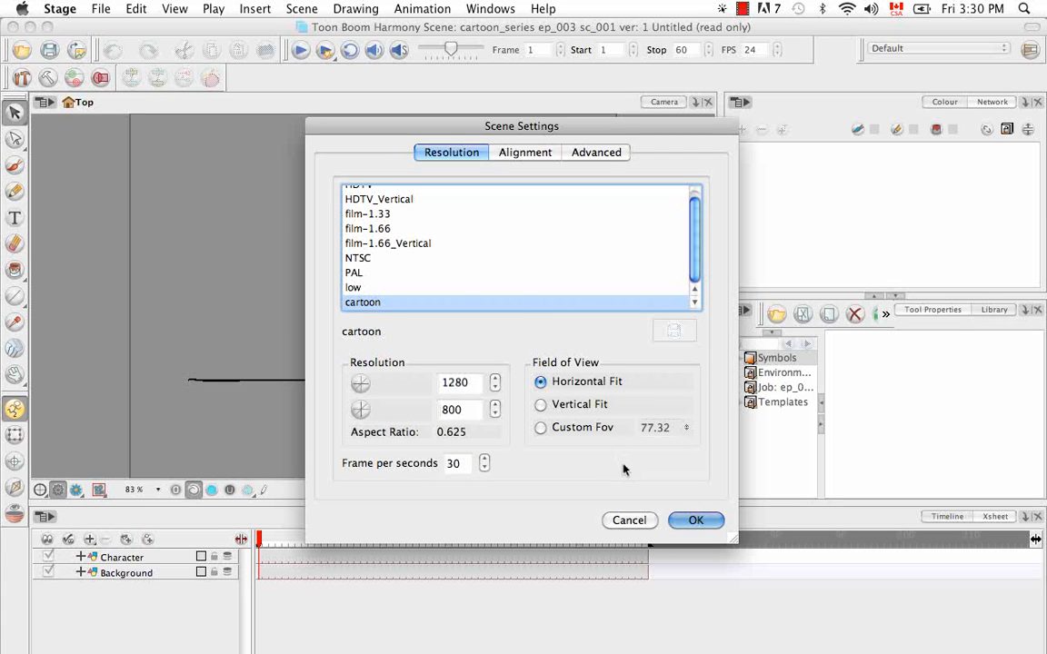
pyautogui.click(696, 521)
# - Open resolution.conf from the resolution folder in USA_DB with TextEdit
pyautogui.moveTo(577, 618)
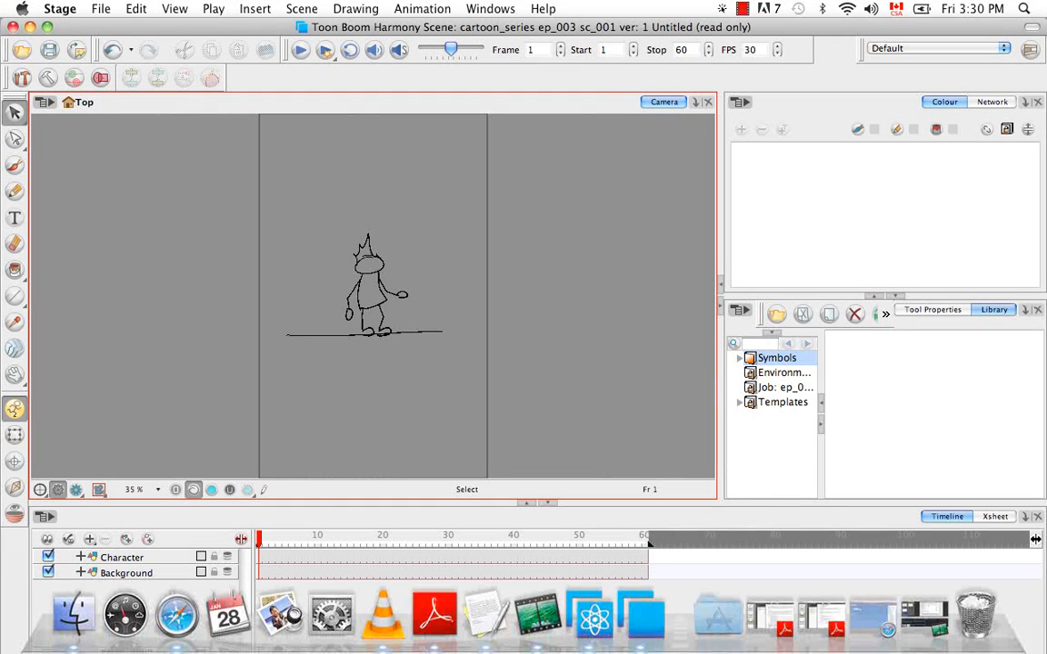
pyautogui.click(76, 613)
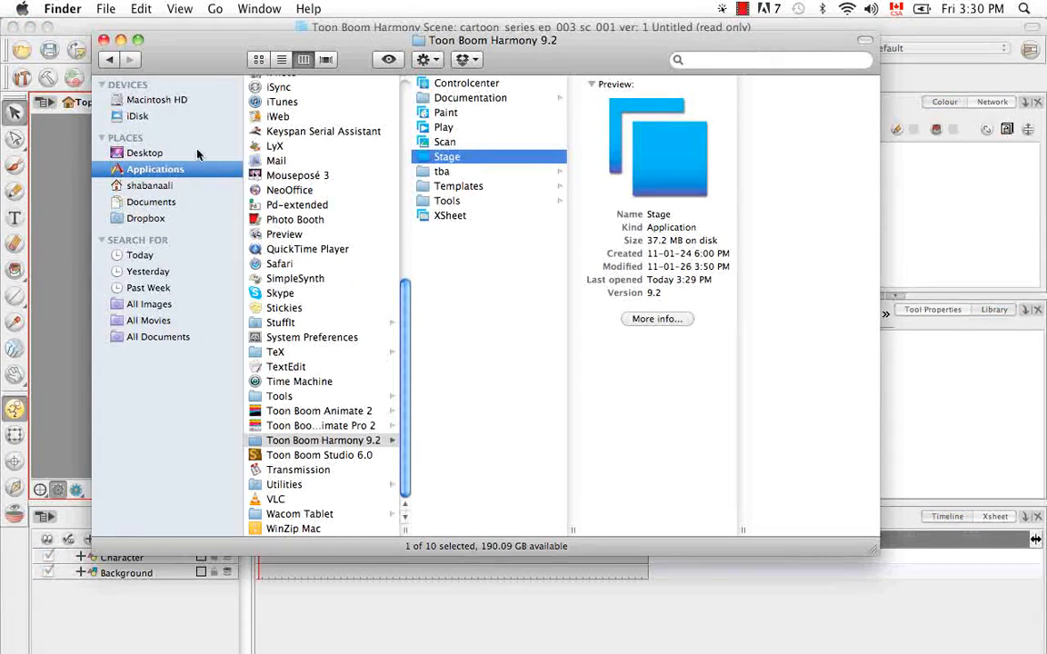
pyautogui.click(152, 100)
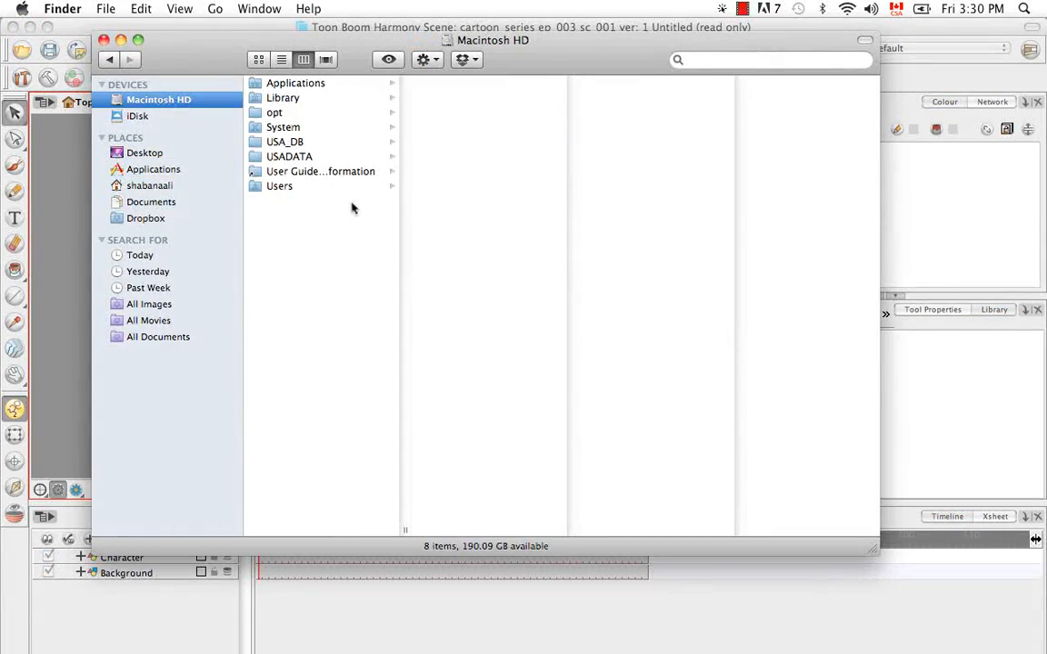
pyautogui.click(268, 142)
pyautogui.click(471, 246)
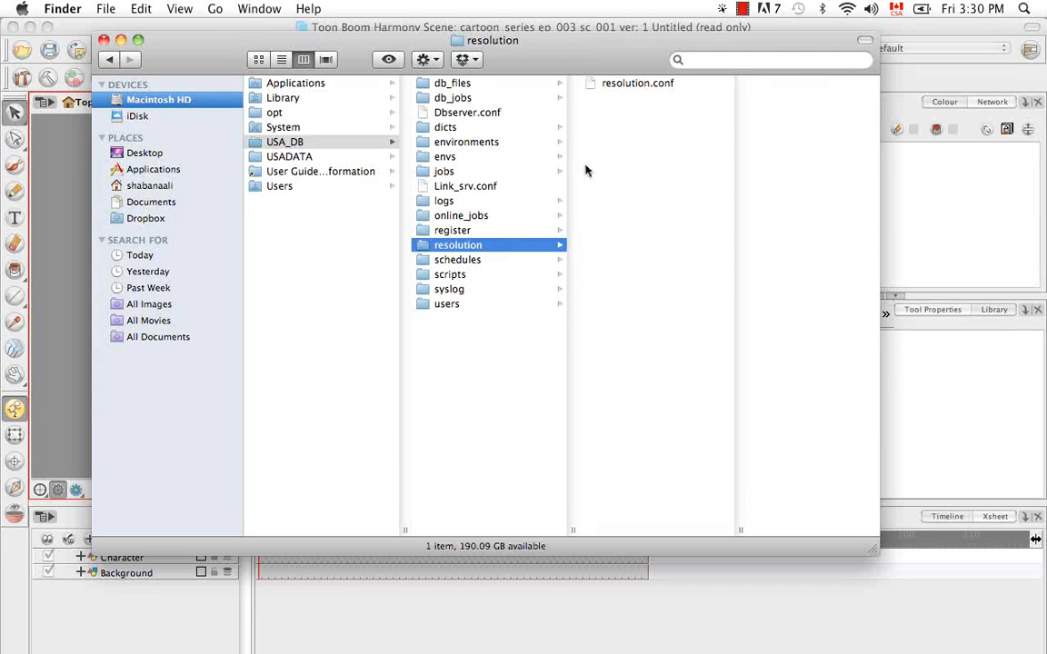
pyautogui.rightClick(635, 84)
pyautogui.moveTo(697, 109)
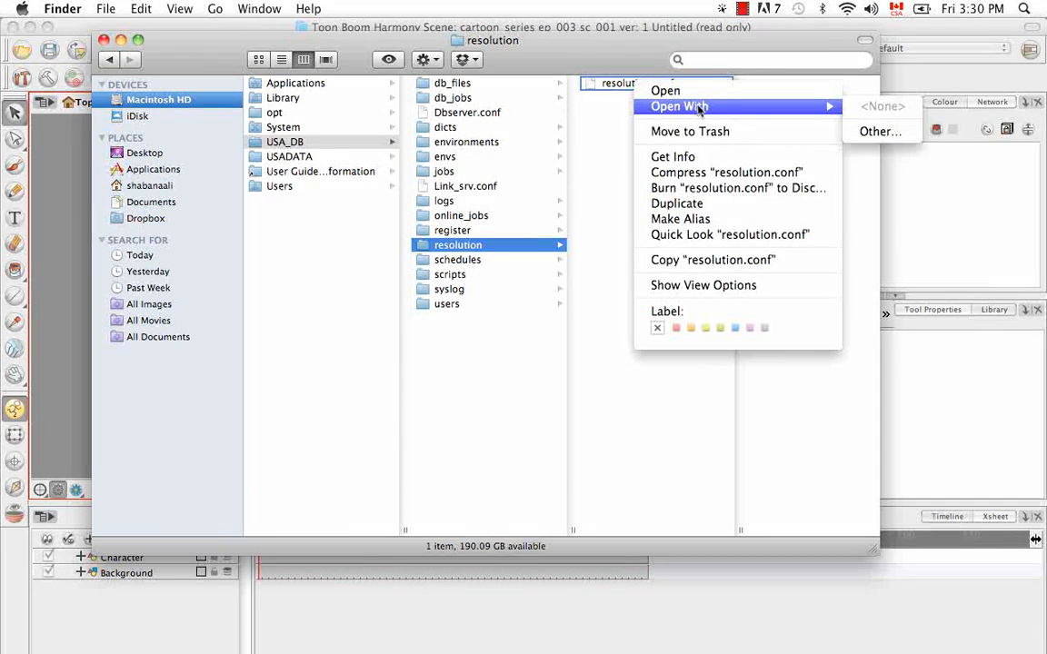
pyautogui.click(877, 131)
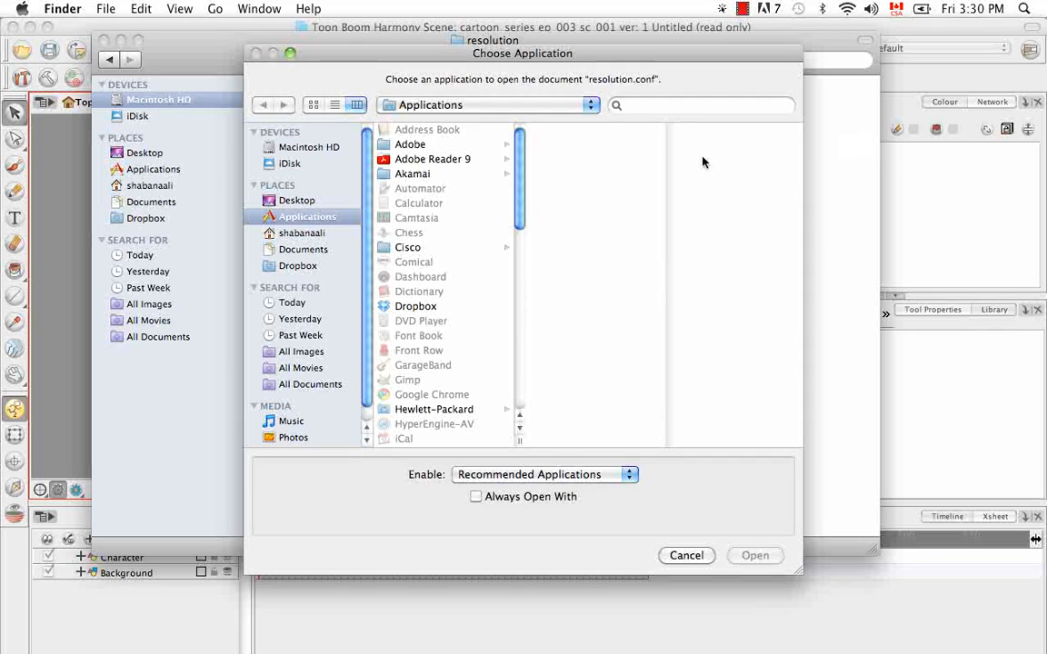
pyautogui.moveTo(520, 212); pyautogui.dragTo(521, 355)
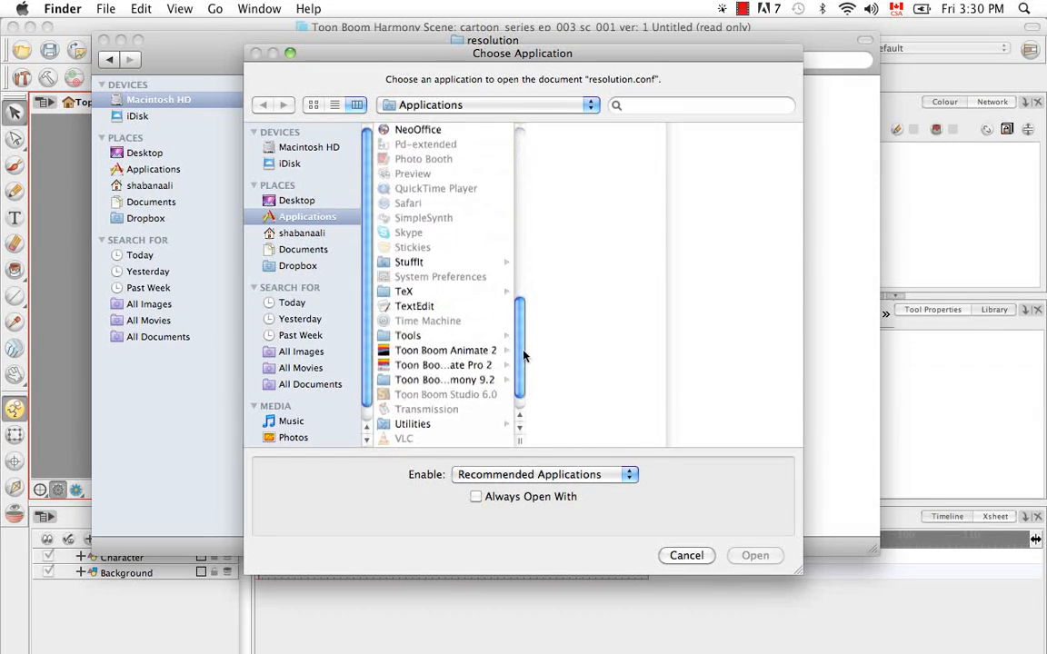
pyautogui.click(411, 306)
pyautogui.click(750, 555)
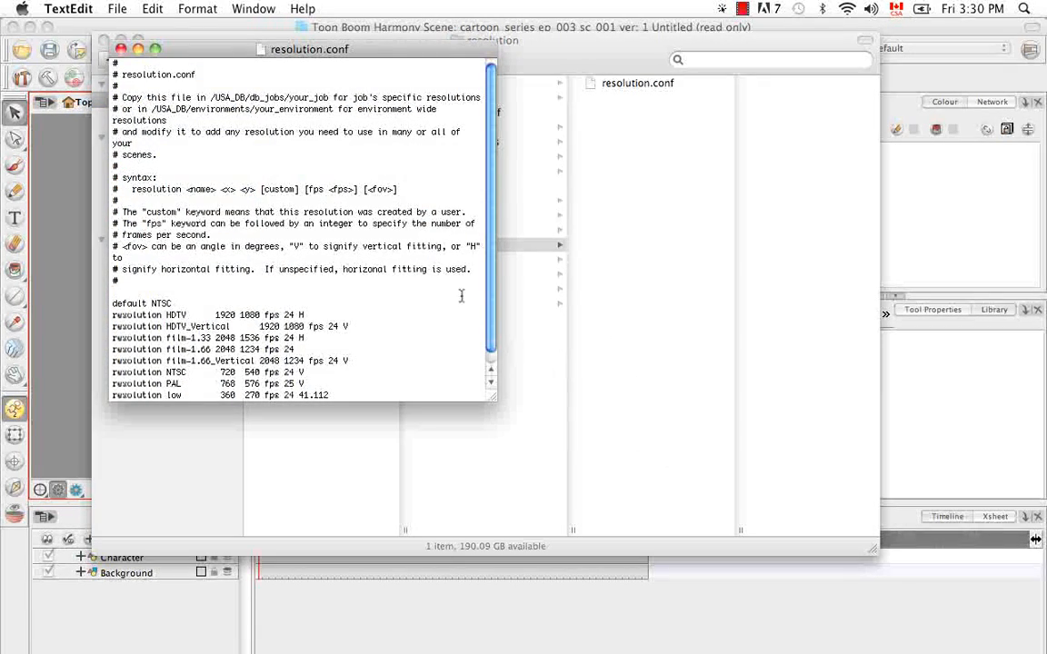
# - Try replacing the default resolution NTSC with cartoon in the file
pyautogui.scroll(-1, 480, 271)
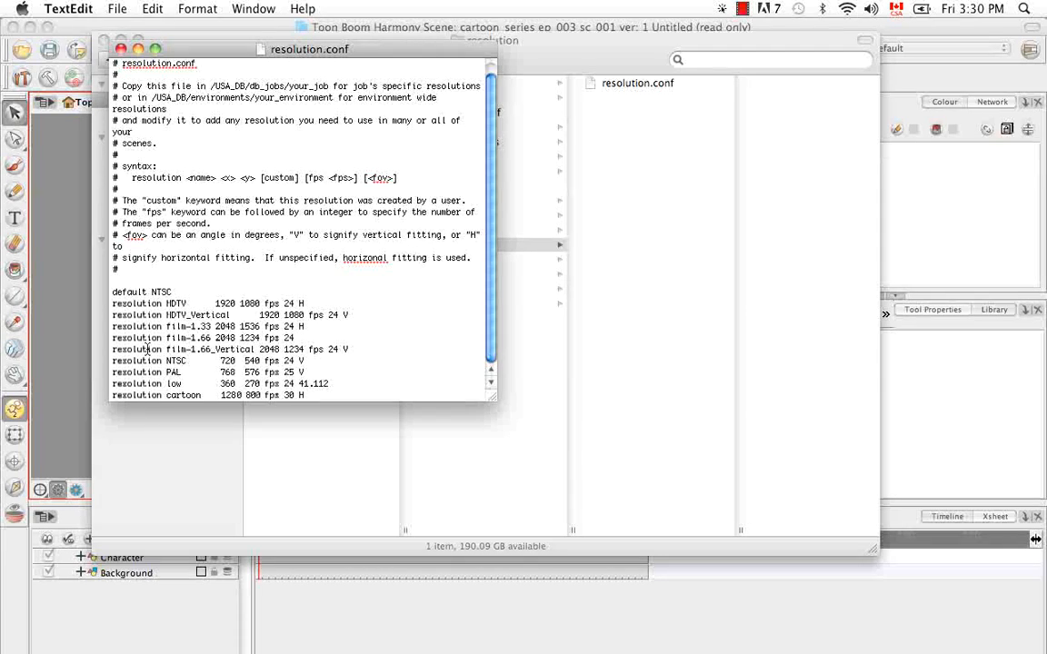
pyautogui.moveTo(152, 291); pyautogui.dragTo(171, 290)
pyautogui.press('BackSpace')
pyautogui.write('cartoon')
pyautogui.press('BackSpace')
pyautogui.write('HHD')
pyautogui.press('BackSpace')
pyautogui.write('NT')
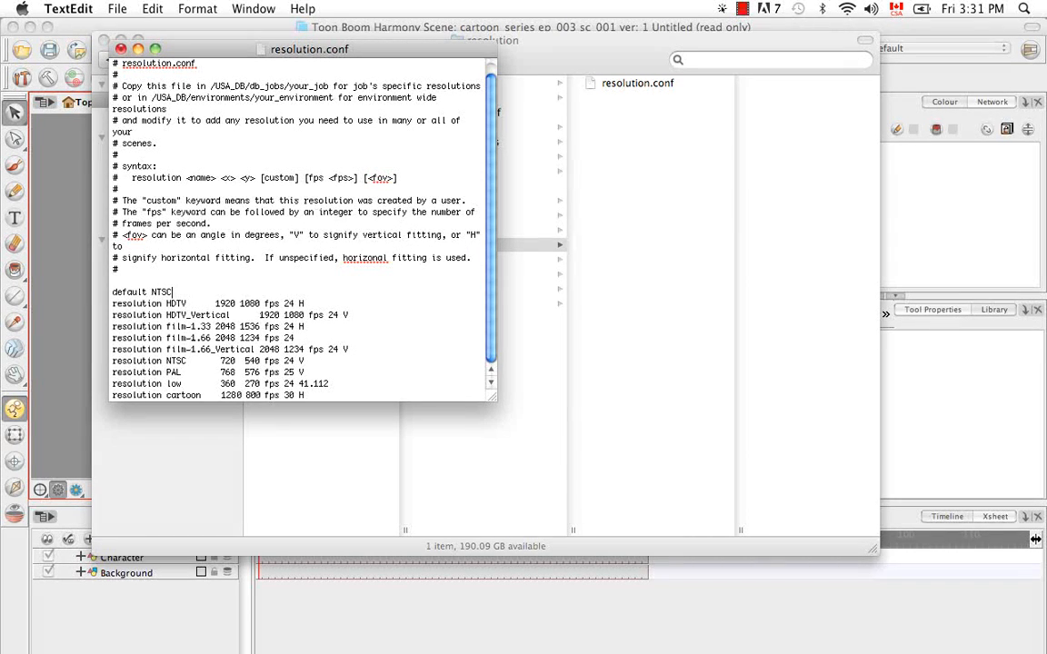
# - Close resolution.conf, saving it, and close the Finder window
pyautogui.click(121, 49)
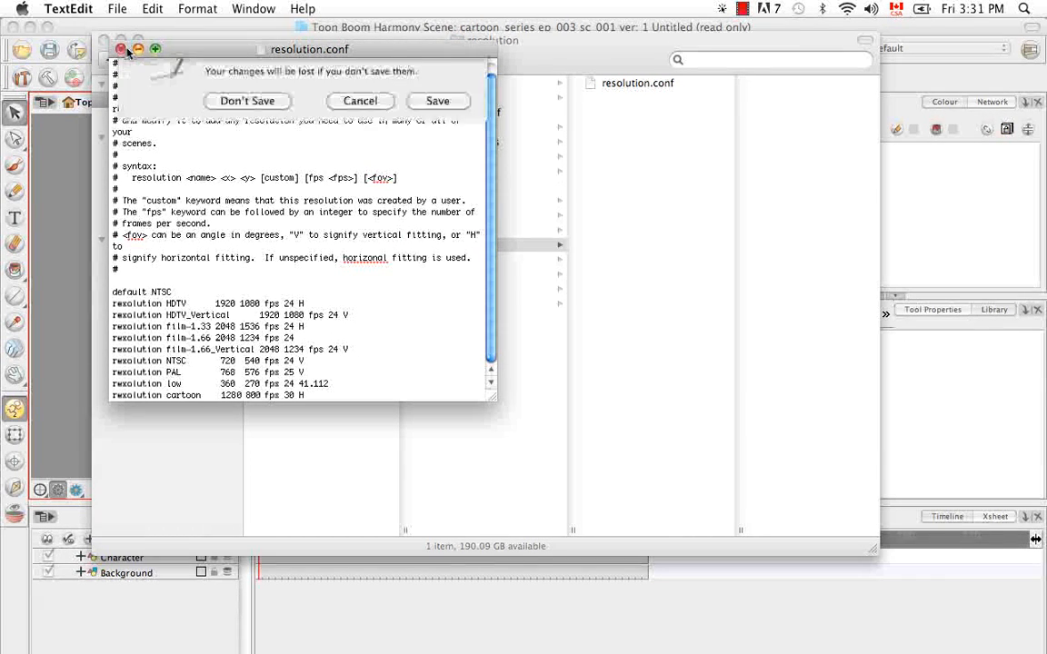
pyautogui.click(437, 143)
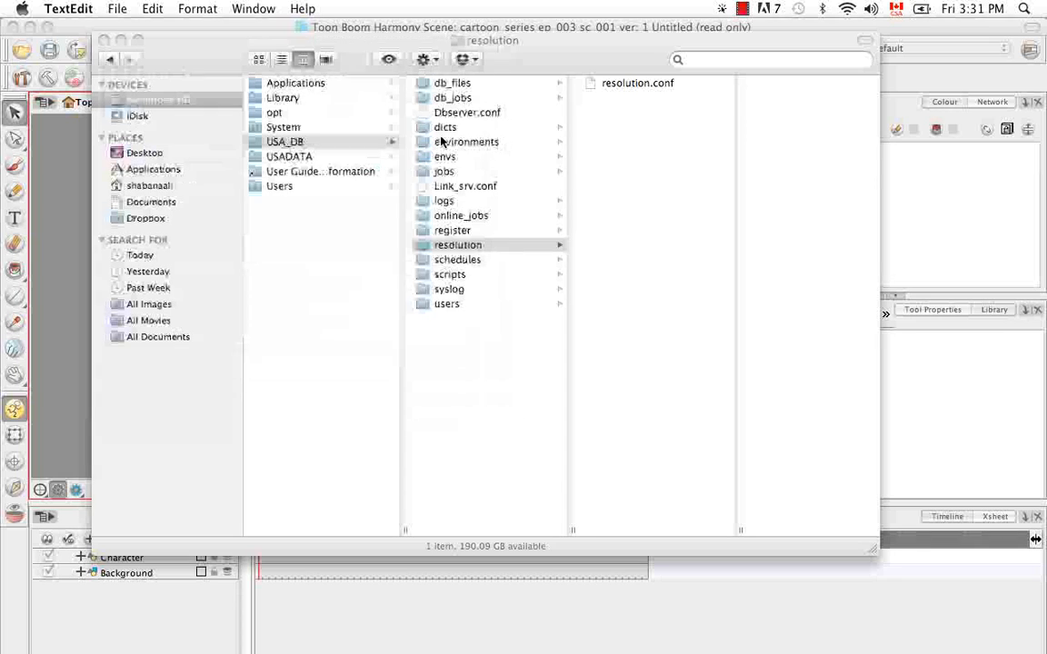
pyautogui.click(104, 40)
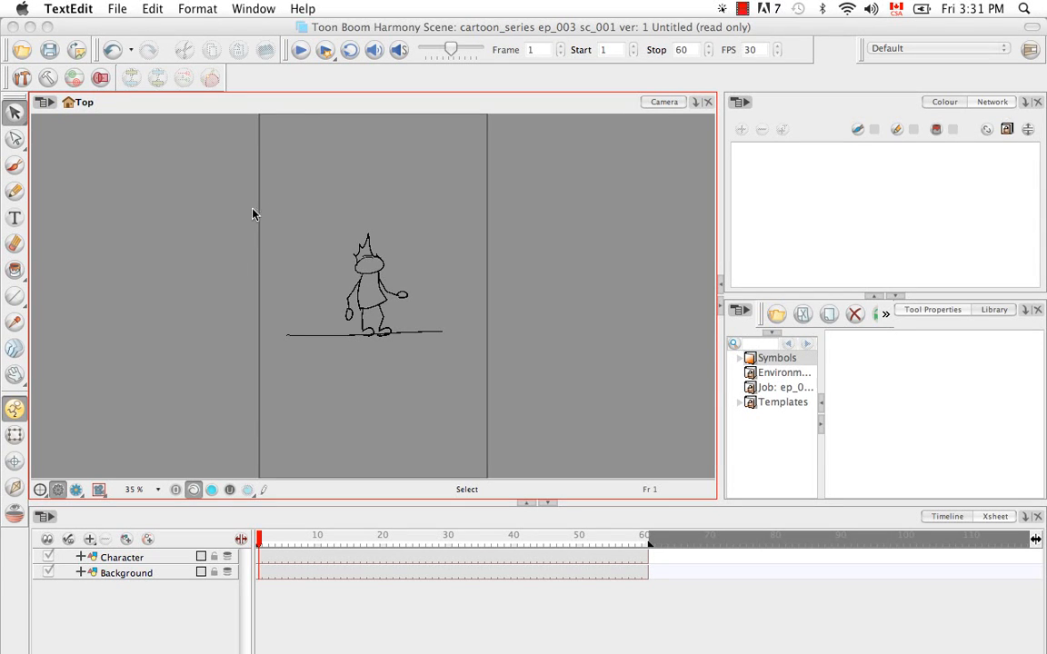
# - Obtain rights to modify the open scene
pyautogui.click(297, 103)
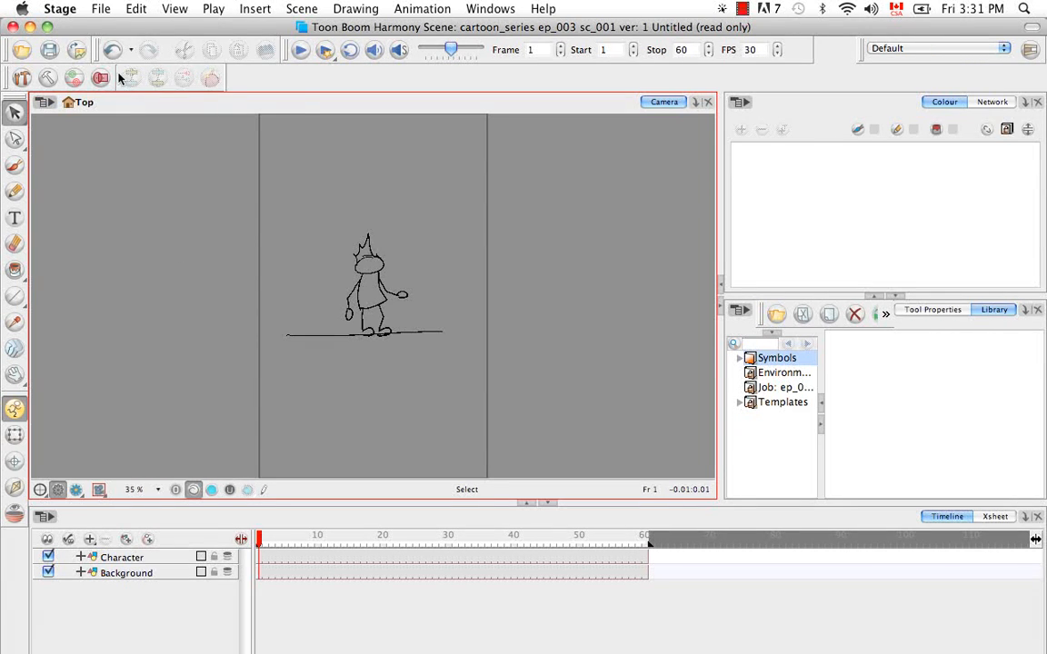
pyautogui.click(106, 9)
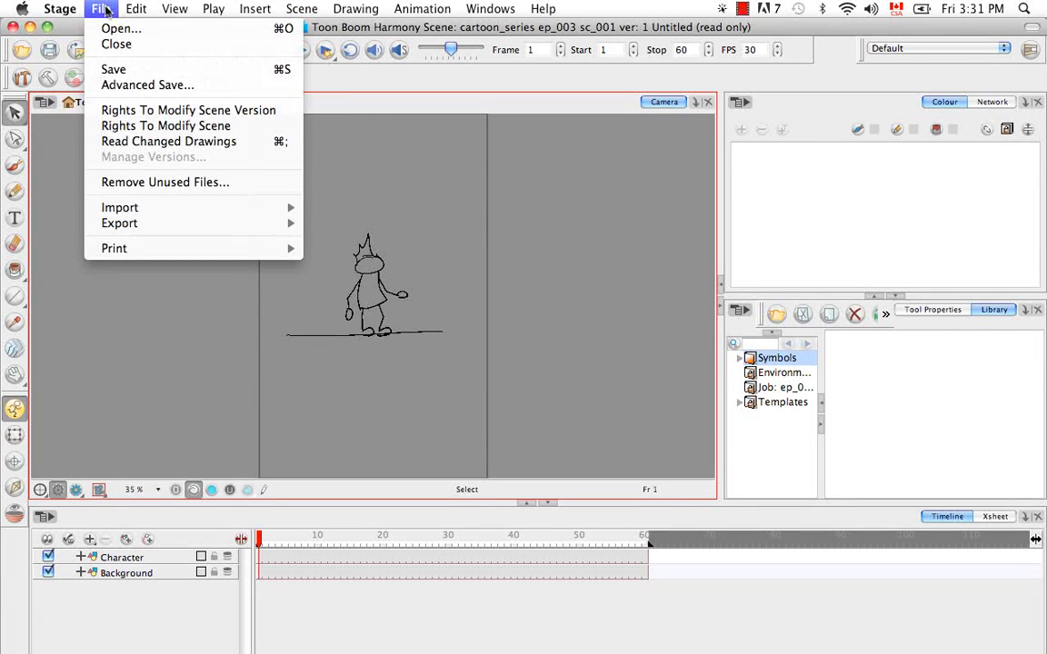
pyautogui.click(95, 127)
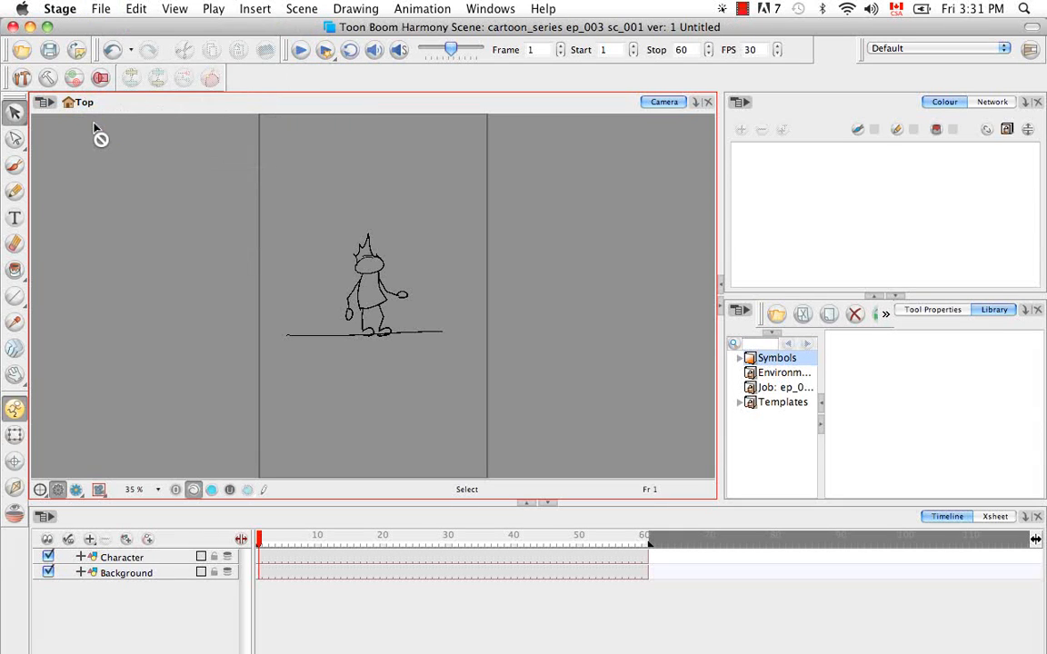
pyautogui.click(101, 8)
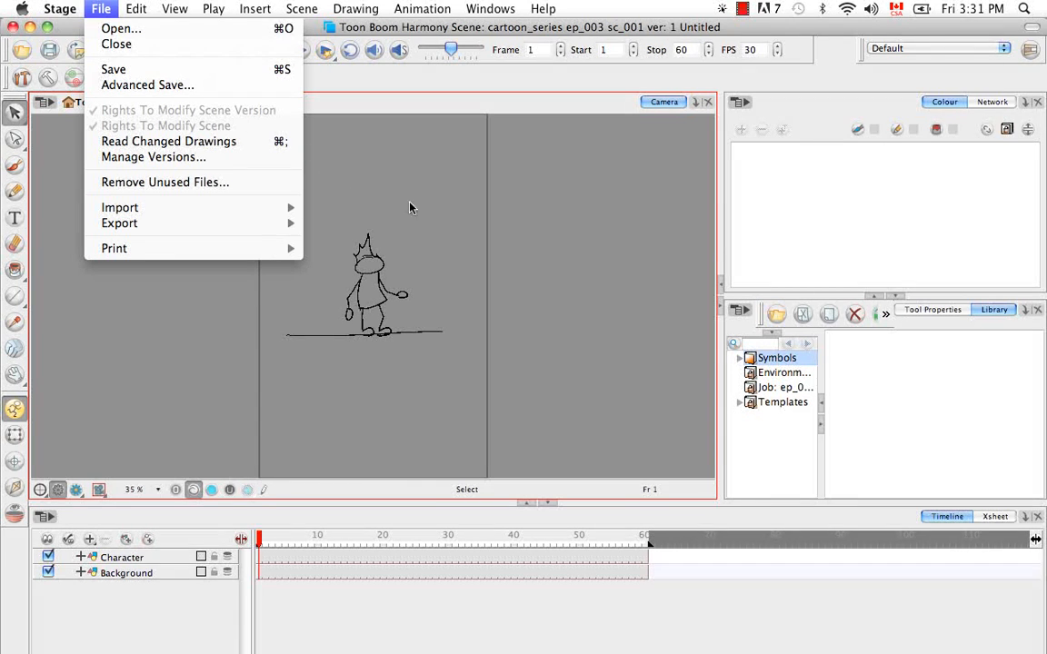
pyautogui.click(507, 391)
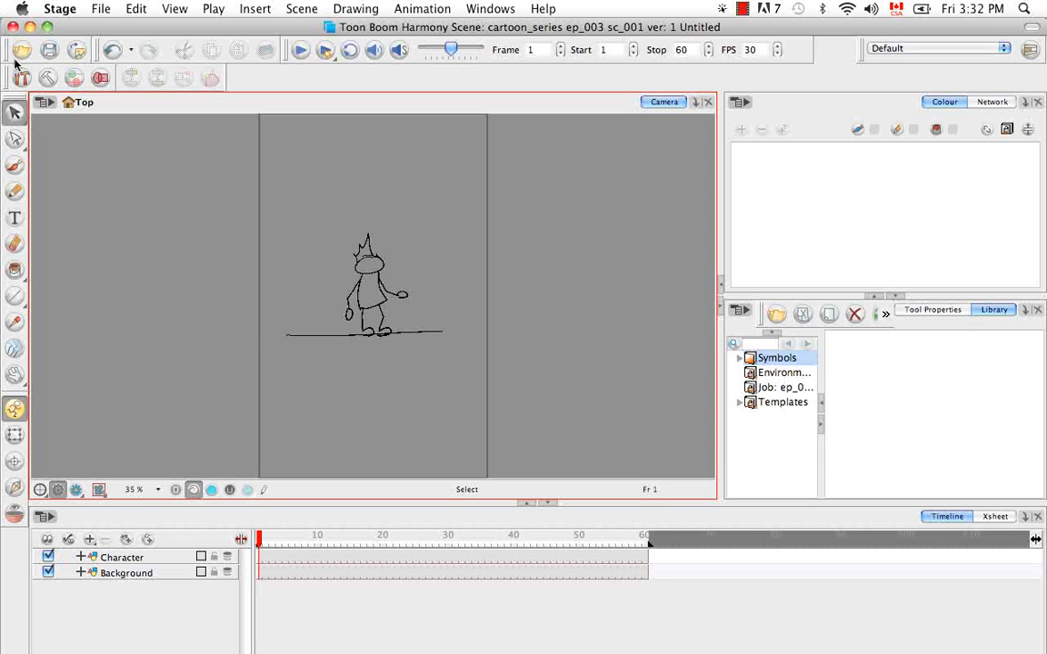
# - Close the scene without saving its changes
pyautogui.click(14, 27)
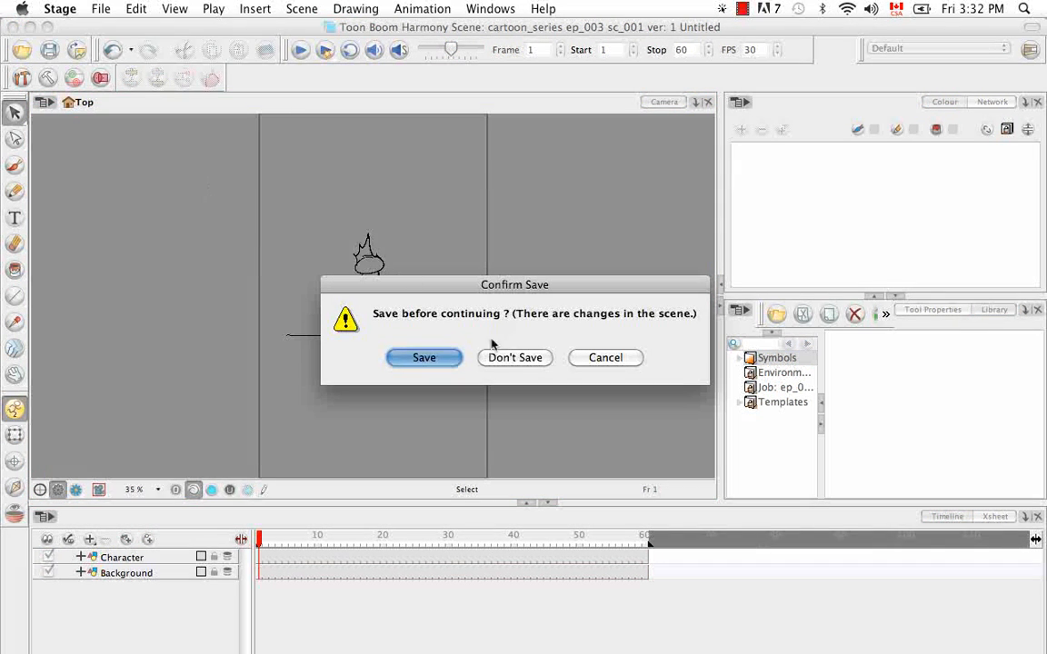
pyautogui.click(514, 358)
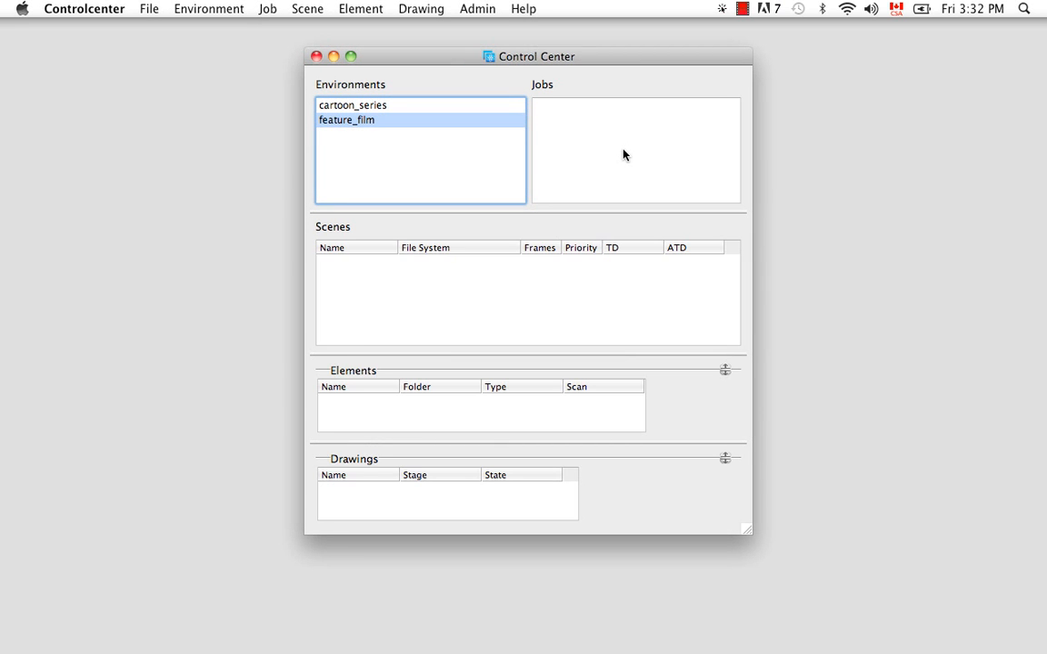
# - Start creating a new job in the feature_film environment and name it ep_001
pyautogui.click(271, 9)
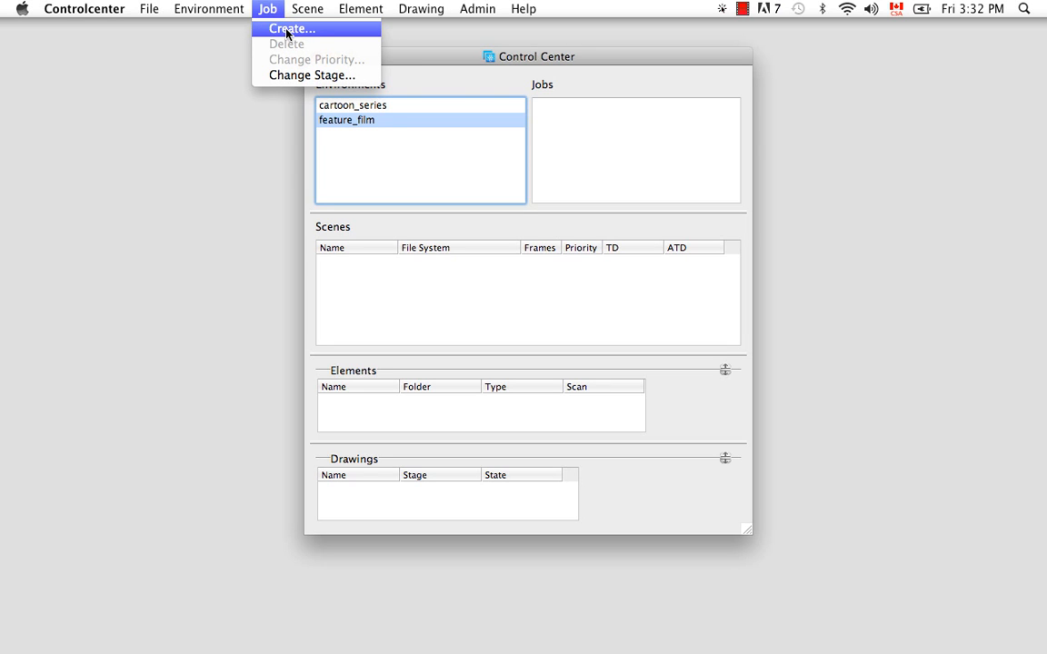
pyautogui.click(591, 160)
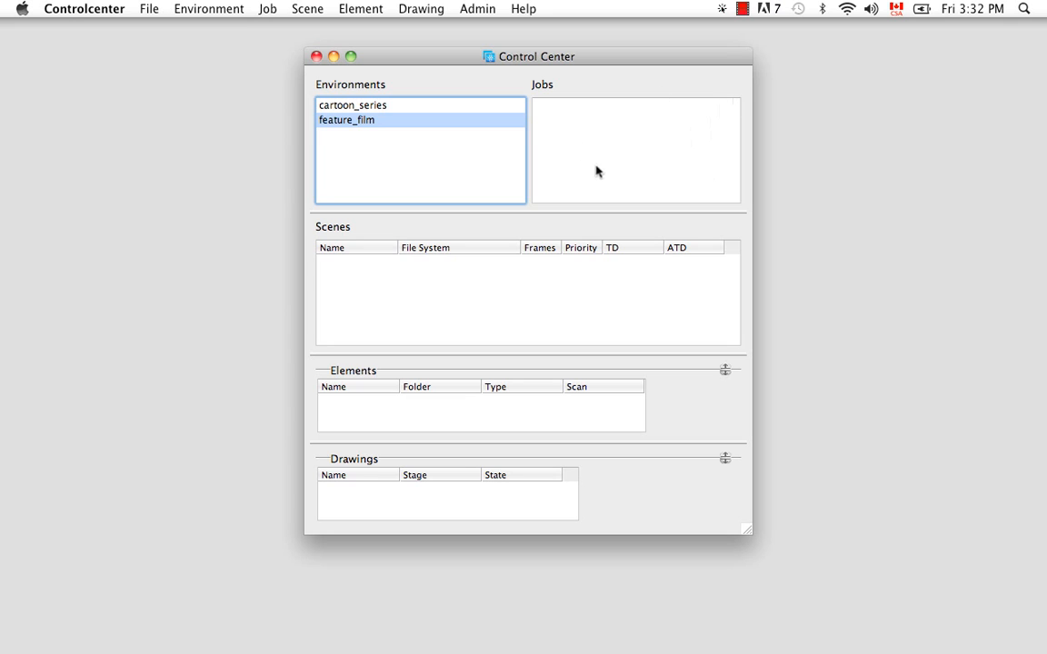
pyautogui.click(590, 161)
pyautogui.rightClick(591, 154)
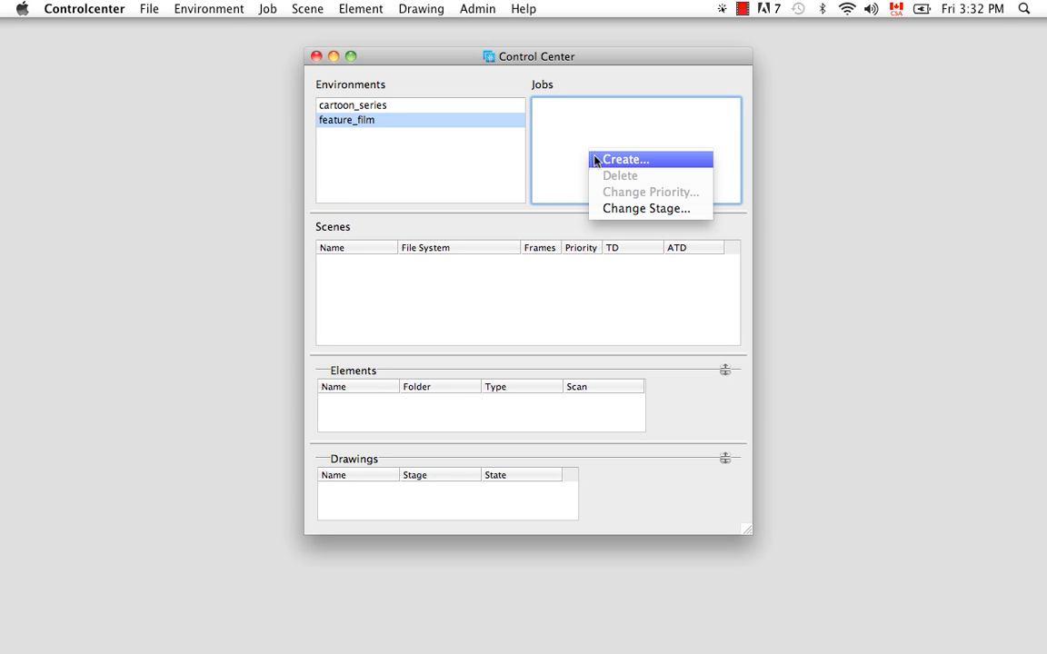
pyautogui.click(596, 162)
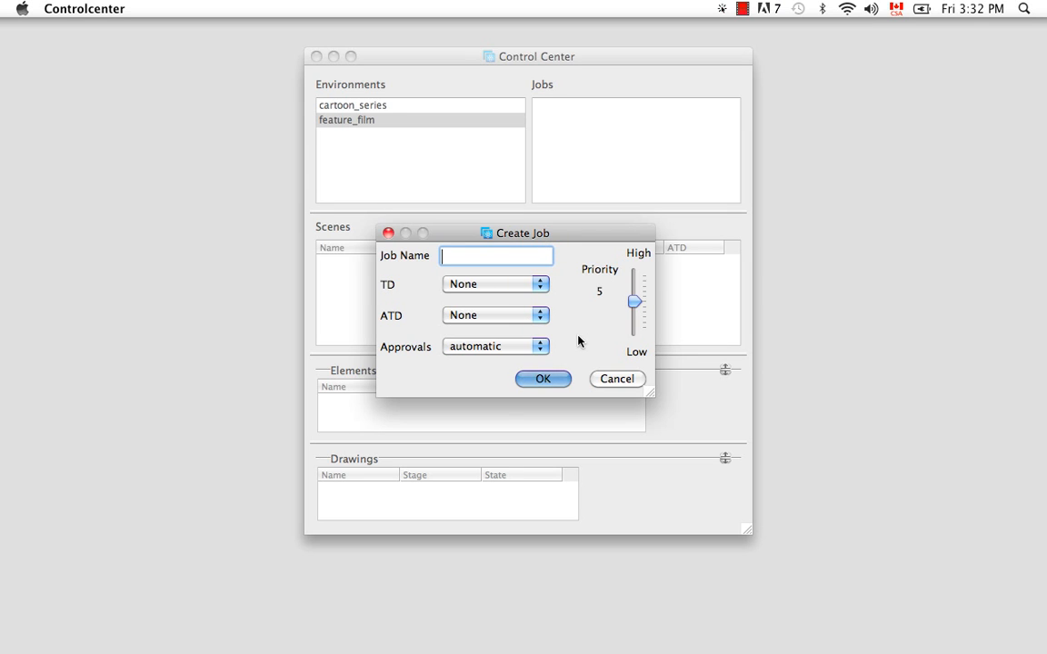
pyautogui.write('ep_001')
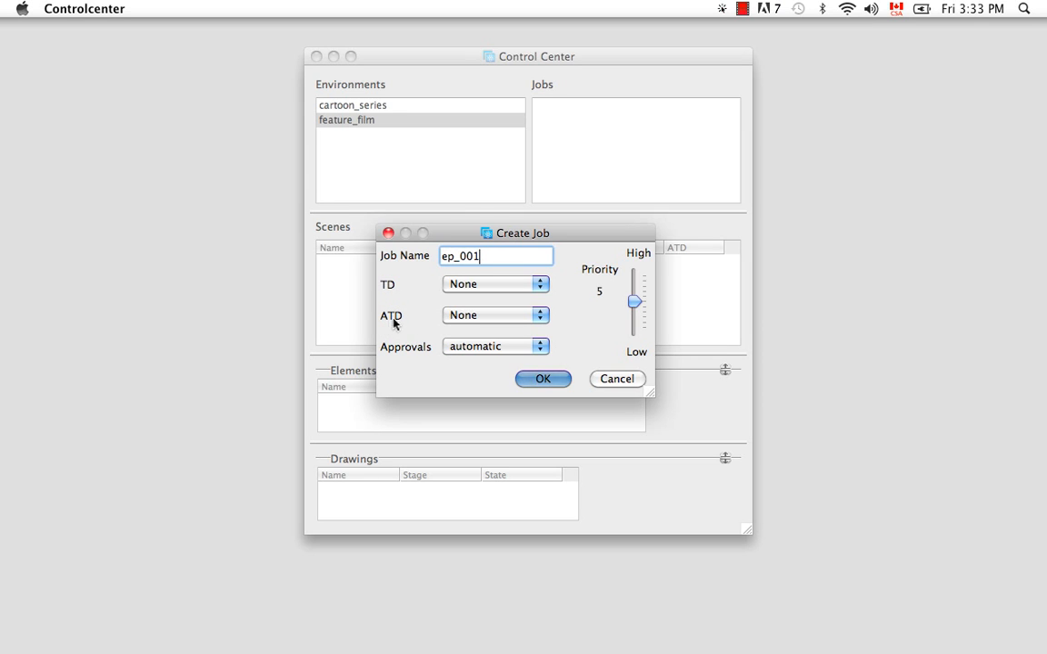
# - Set the new job's TD to usabatch
pyautogui.click(541, 290)
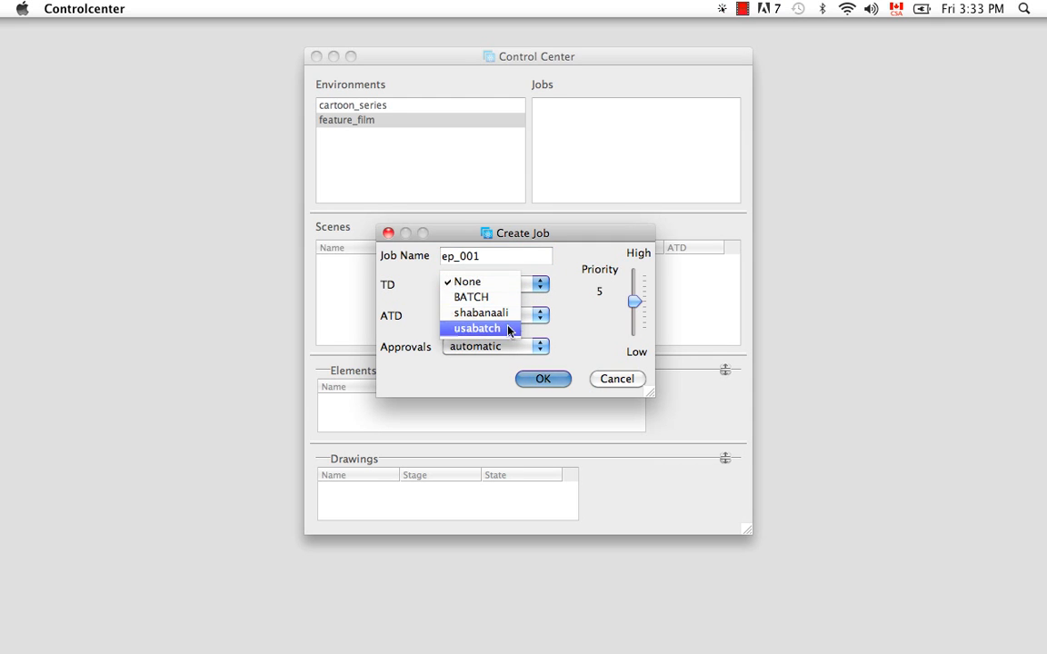
pyautogui.click(567, 282)
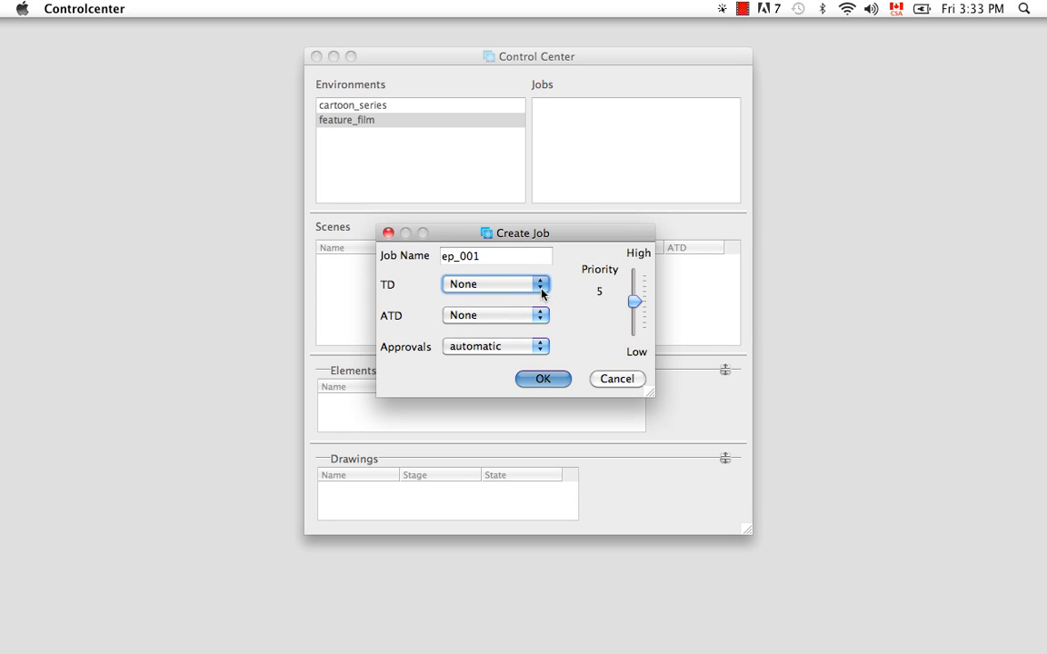
pyautogui.click(541, 287)
pyautogui.click(496, 329)
# - Assign a team member's user account as ATD and set approvals to manual
pyautogui.click(540, 317)
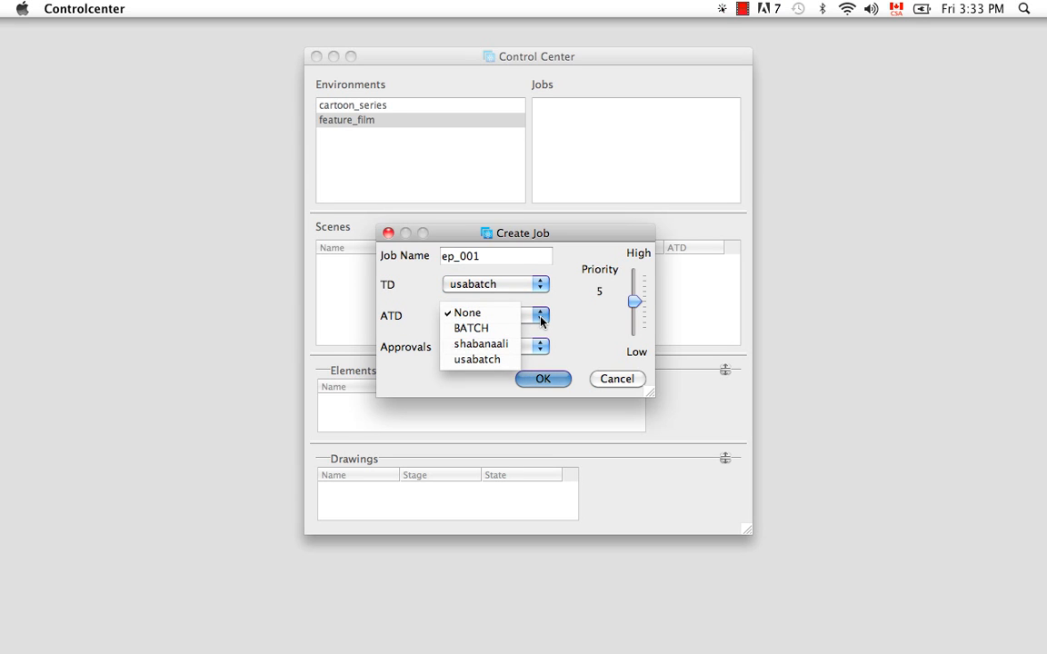
pyautogui.click(502, 345)
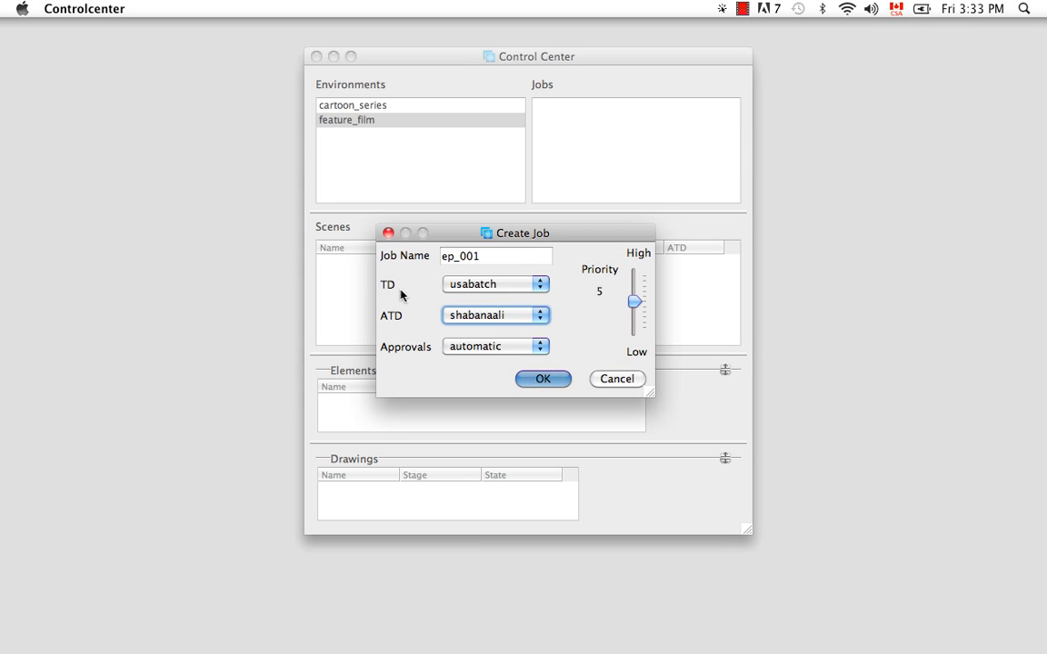
pyautogui.click(543, 354)
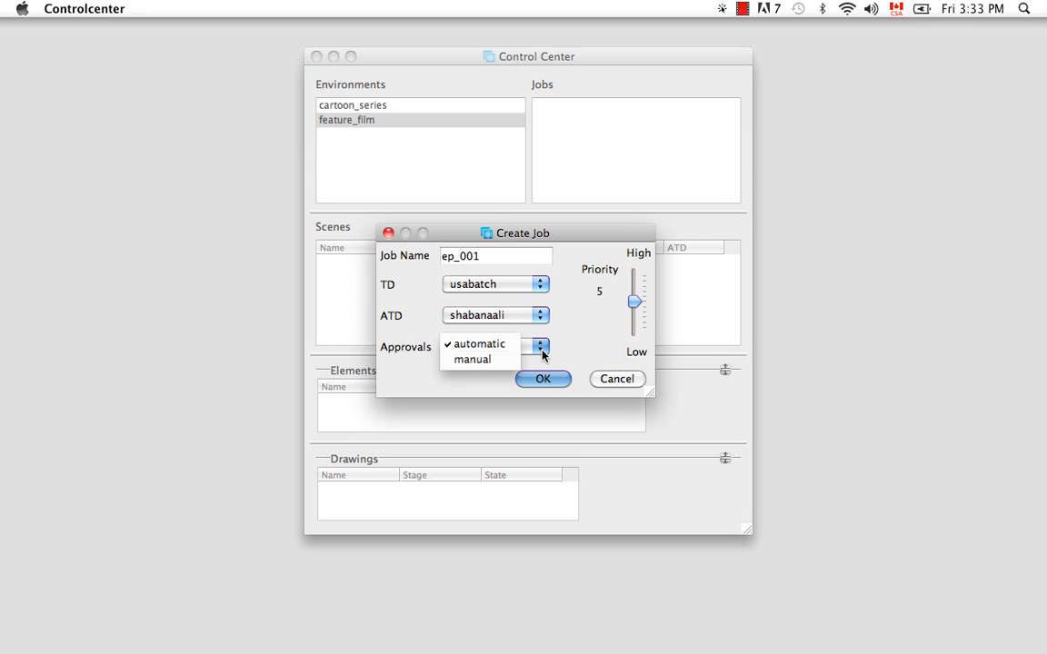
pyautogui.click(497, 362)
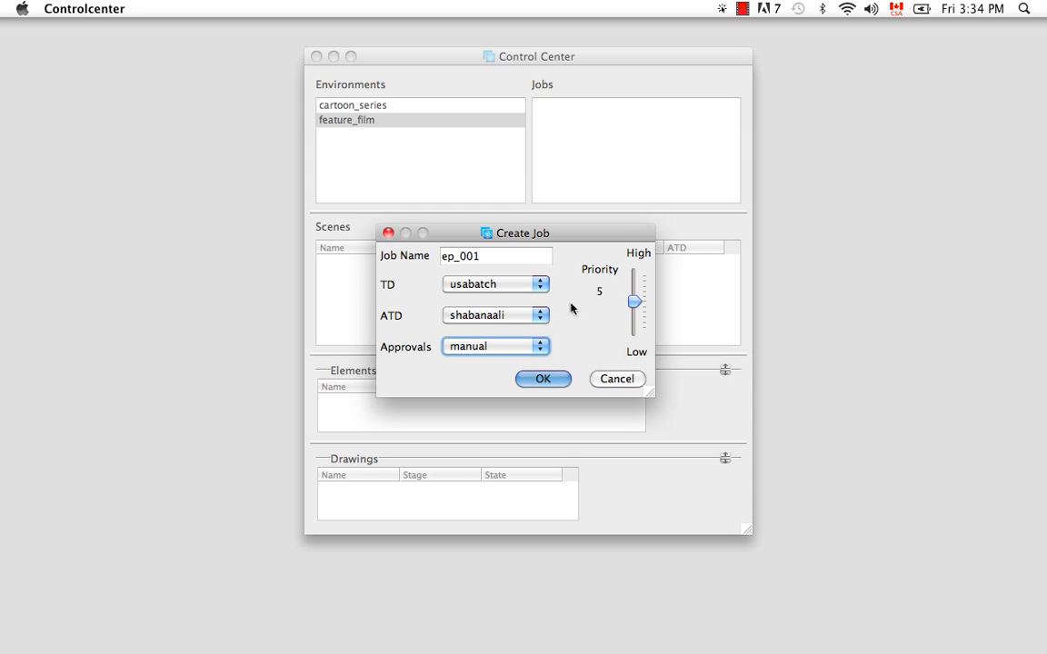
# - Set the job priority to 1 and try to create the job
pyautogui.moveTo(630, 310); pyautogui.dragTo(631, 341)
pyautogui.moveTo(628, 327); pyautogui.dragTo(634, 278)
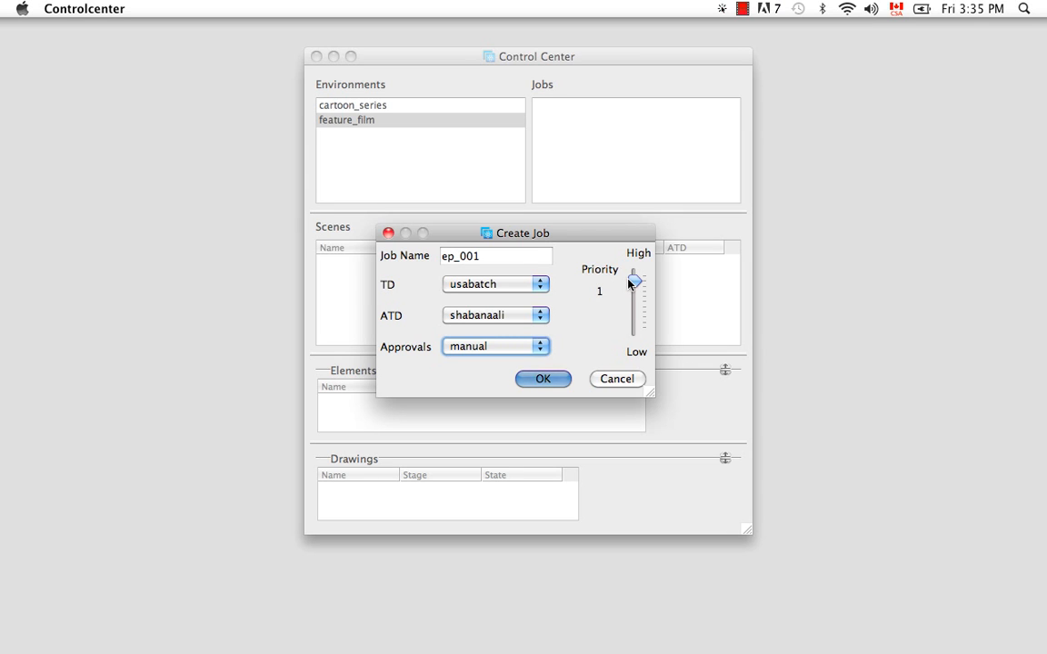
pyautogui.click(559, 378)
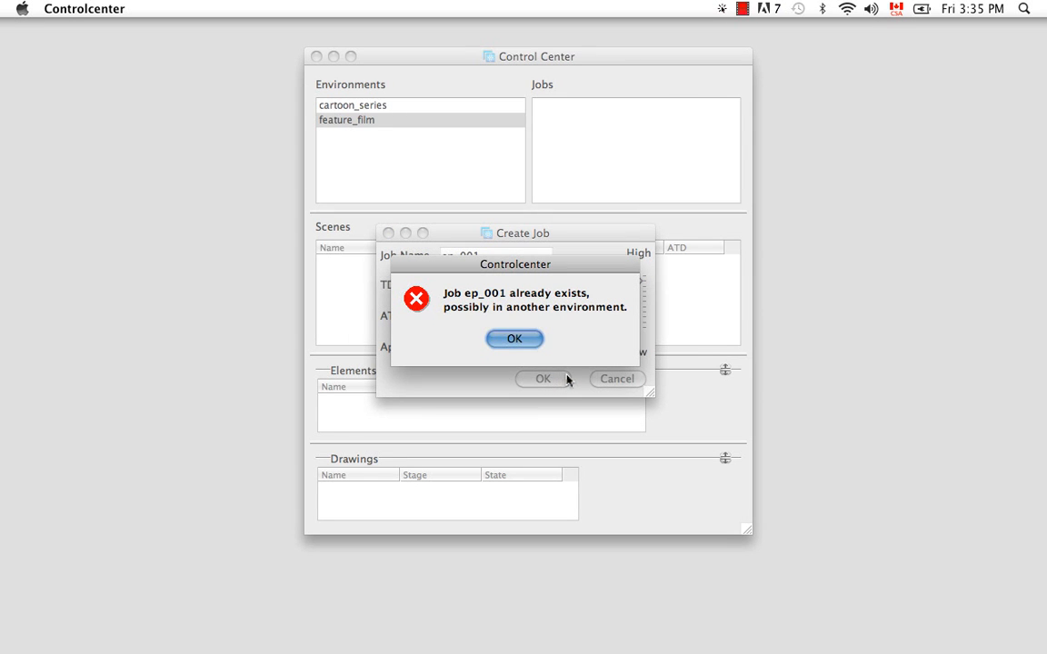
pyautogui.click(528, 339)
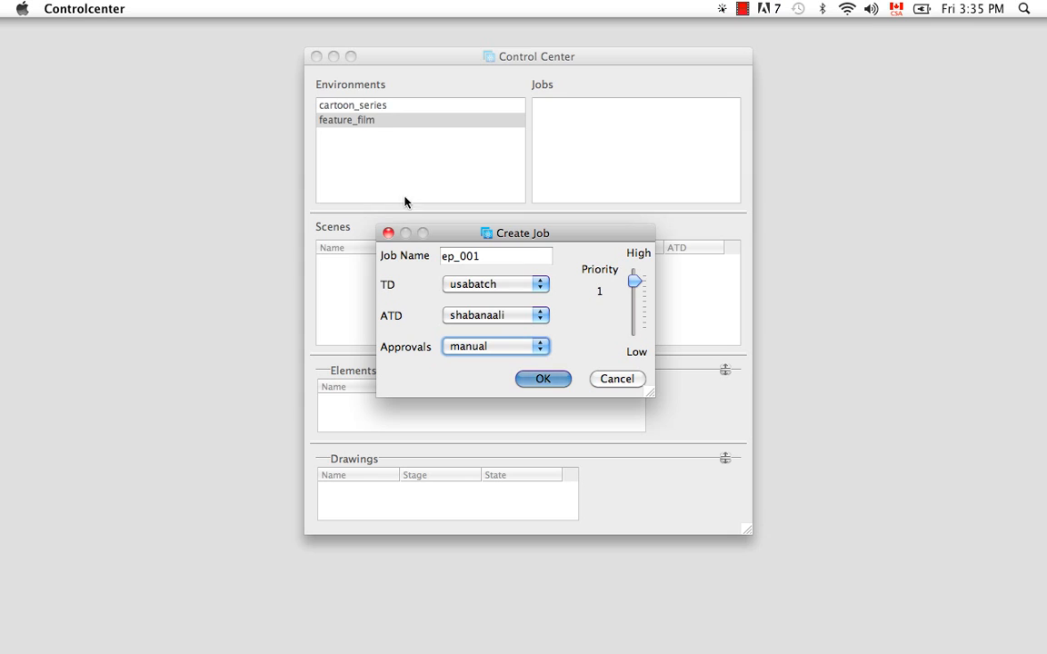
# - Rename the job sc_001 and create it
pyautogui.moveTo(482, 256); pyautogui.dragTo(411, 255)
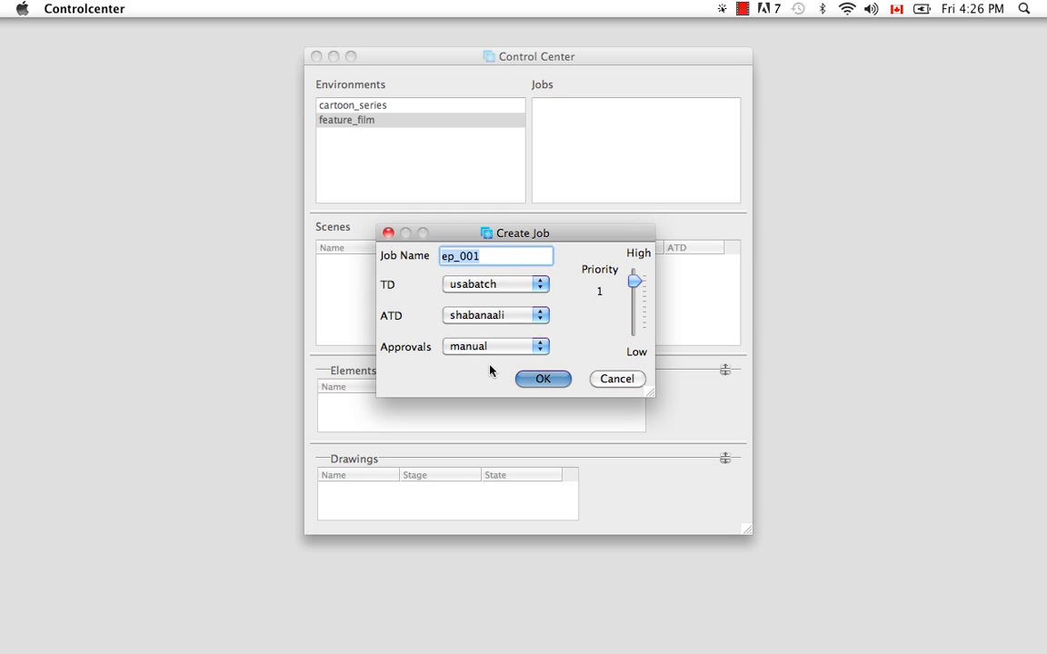
pyautogui.press('BackSpace')
pyautogui.write('sc_001')
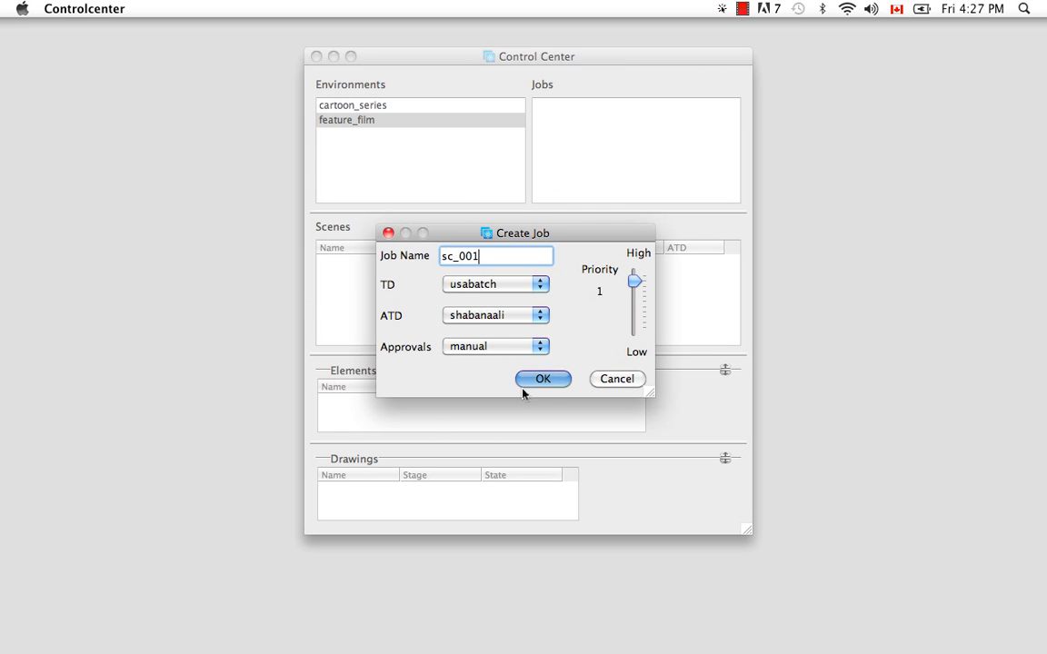
pyautogui.click(549, 379)
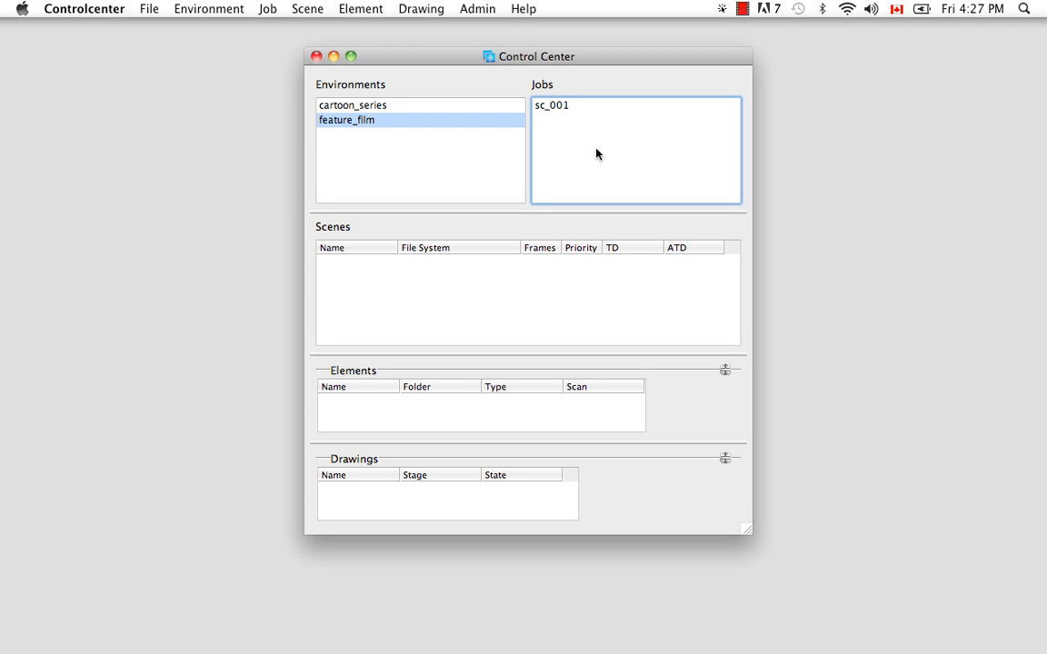
# - Change the stage of job sc_001 to Completed
pyautogui.click(561, 108)
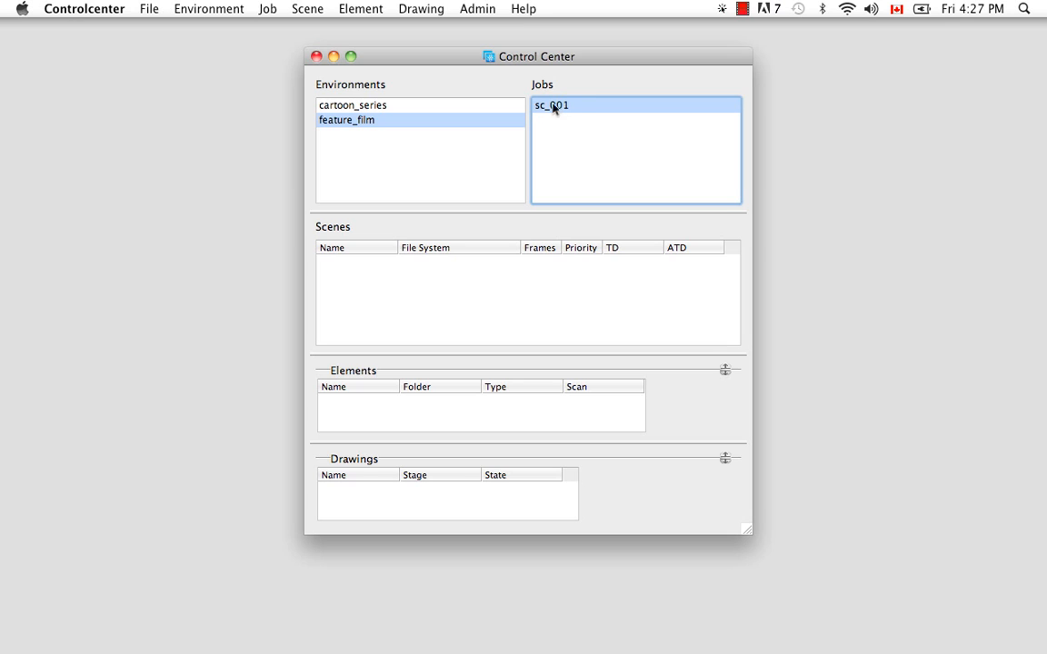
pyautogui.click(270, 9)
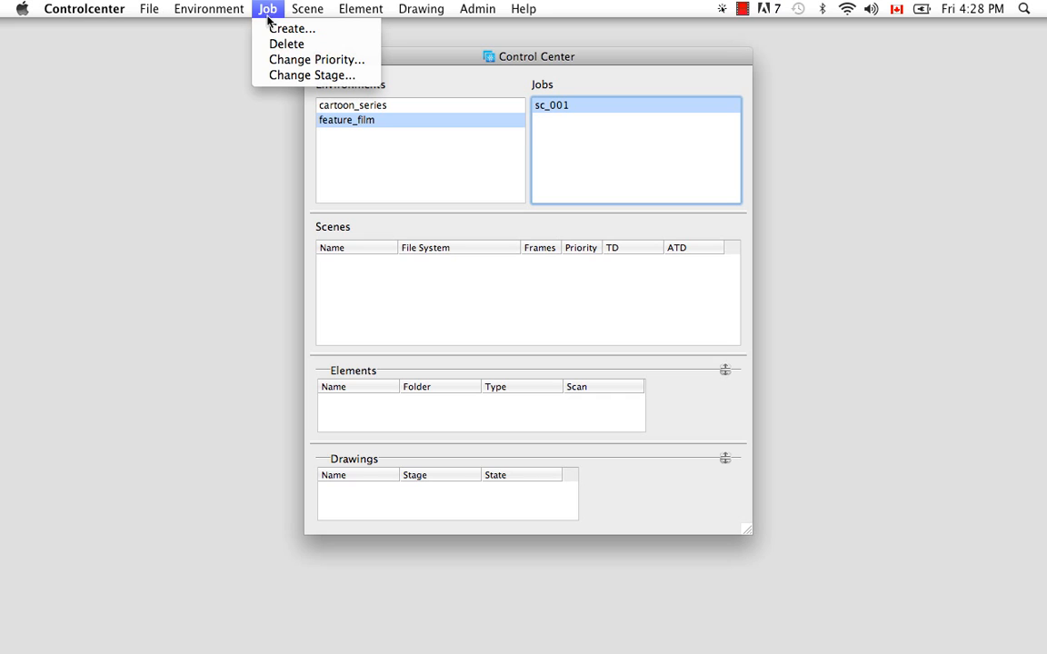
pyautogui.click(275, 78)
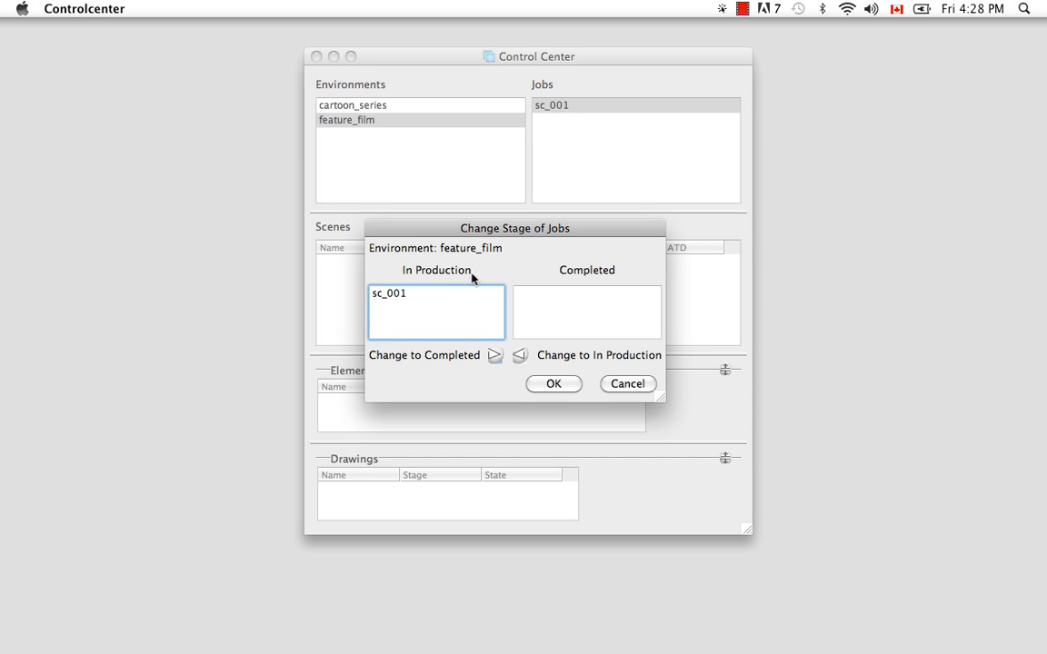
pyautogui.click(403, 298)
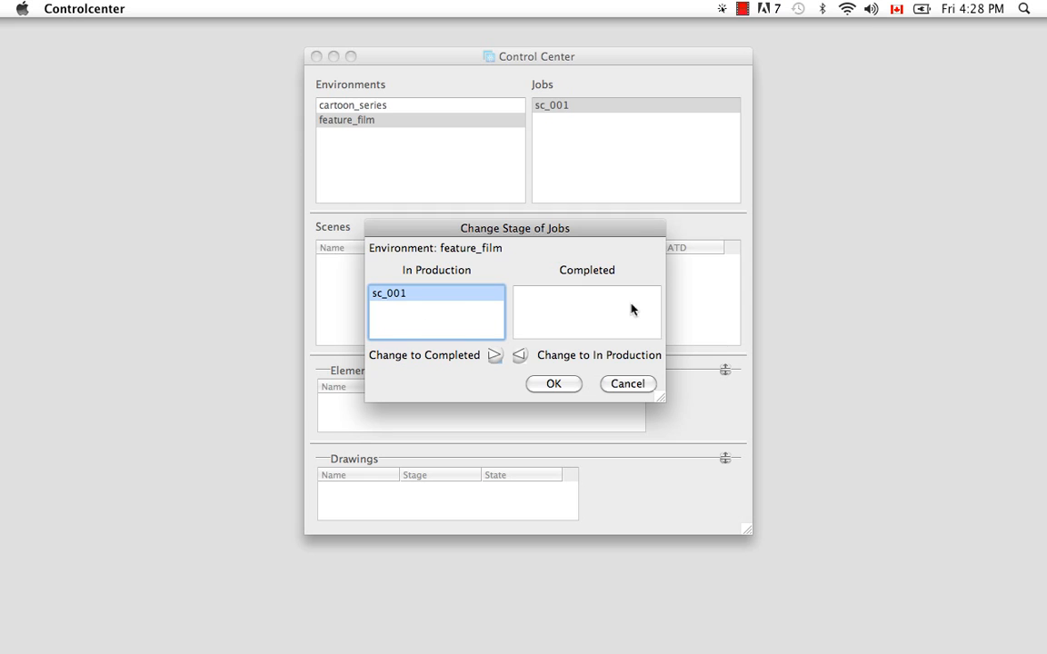
pyautogui.click(495, 356)
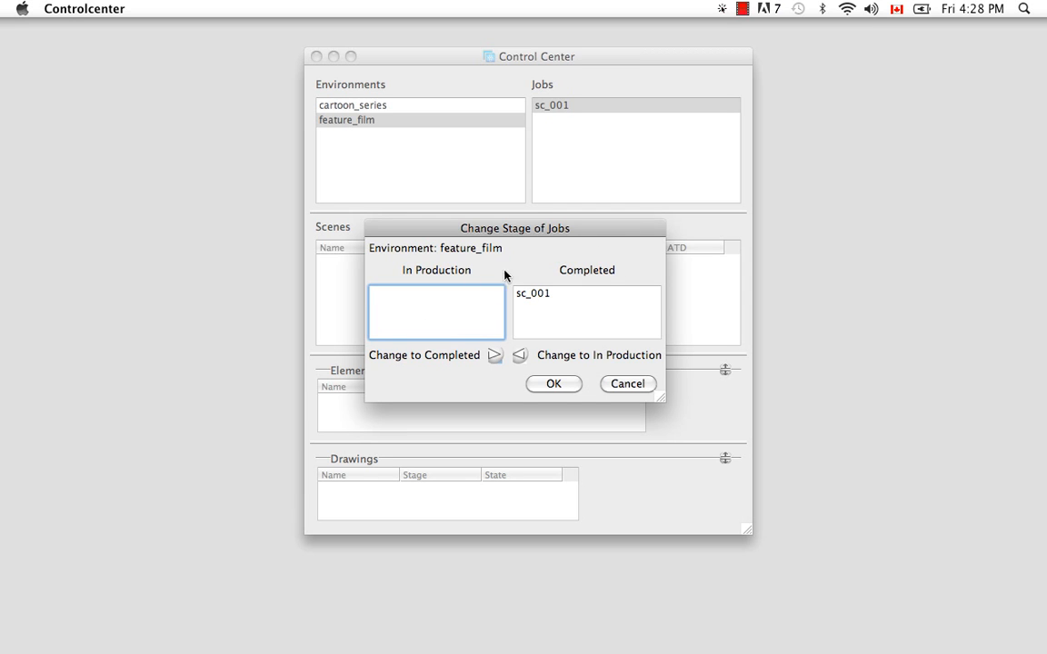
pyautogui.click(554, 383)
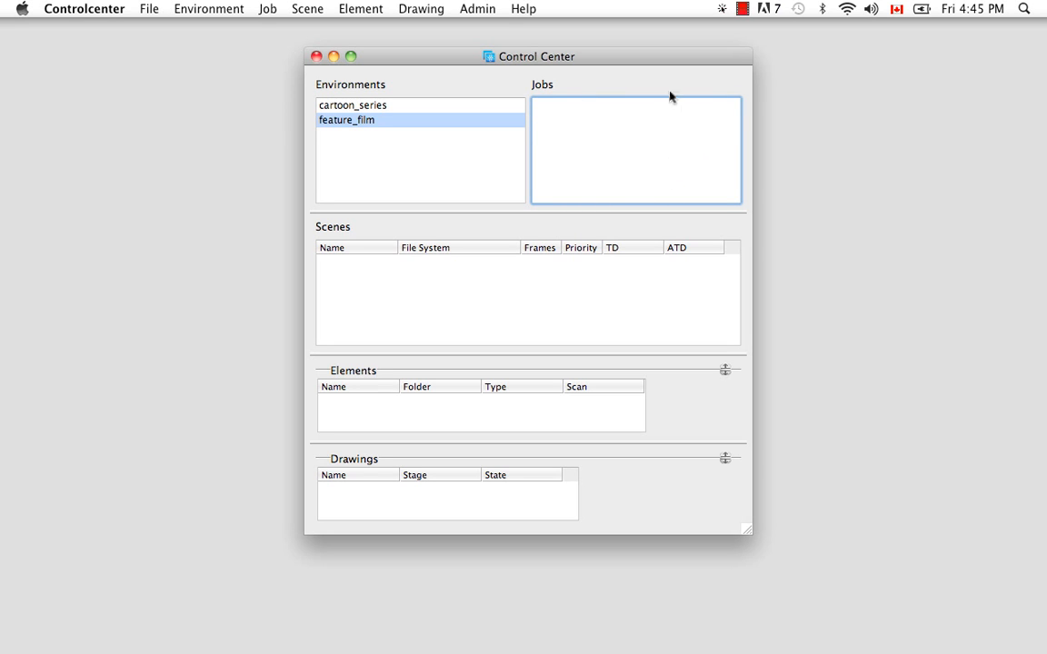
# - Move job sc_001 back to the In Production stage
pyautogui.rightClick(606, 158)
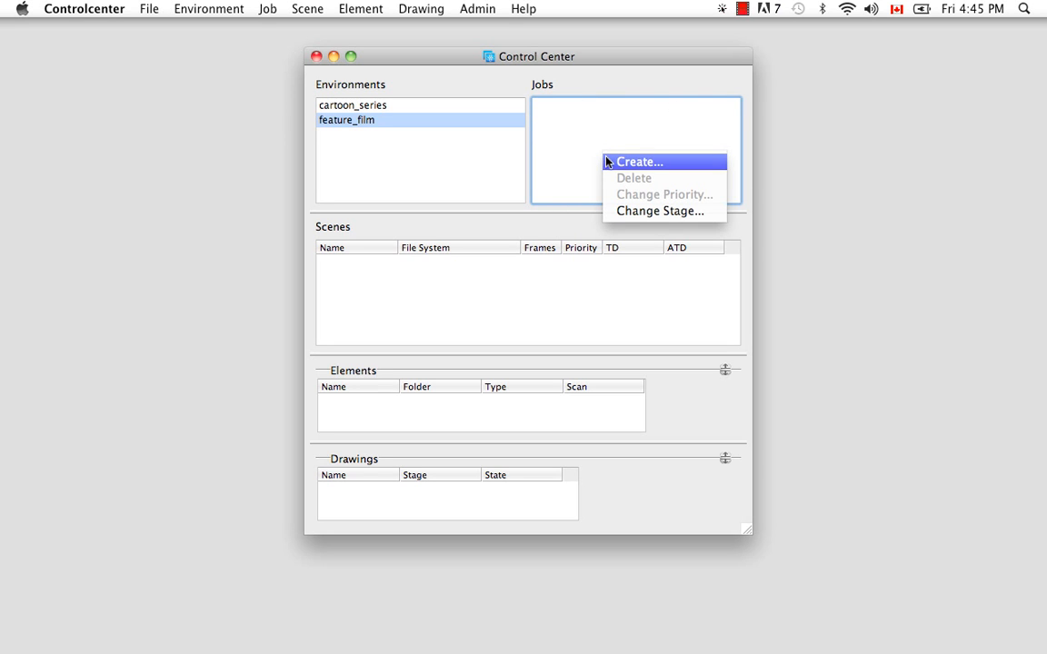
pyautogui.click(609, 210)
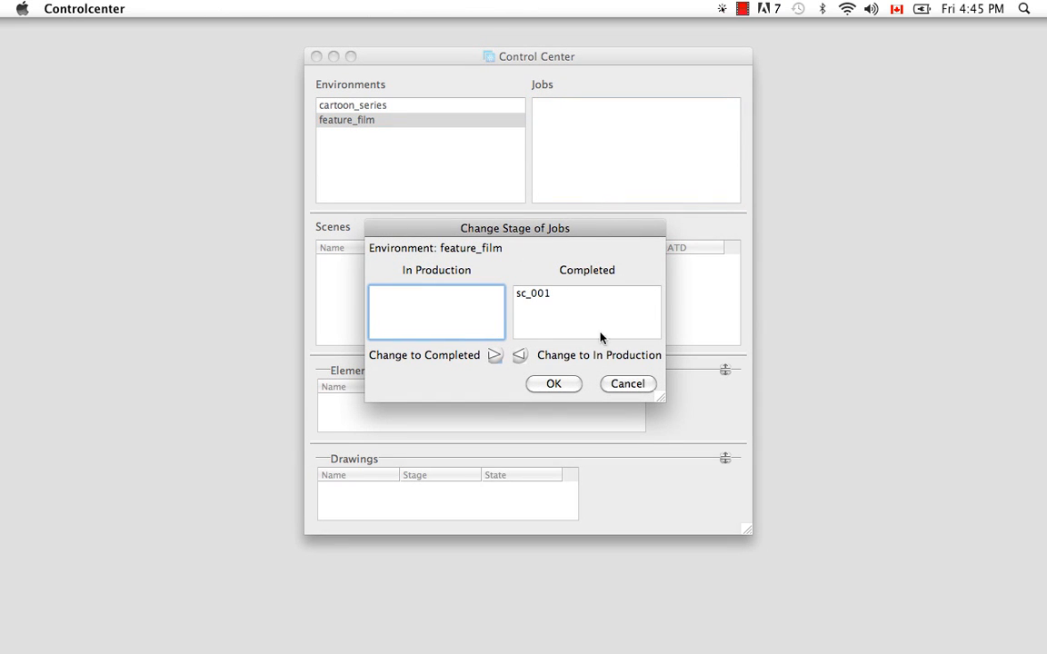
pyautogui.click(541, 295)
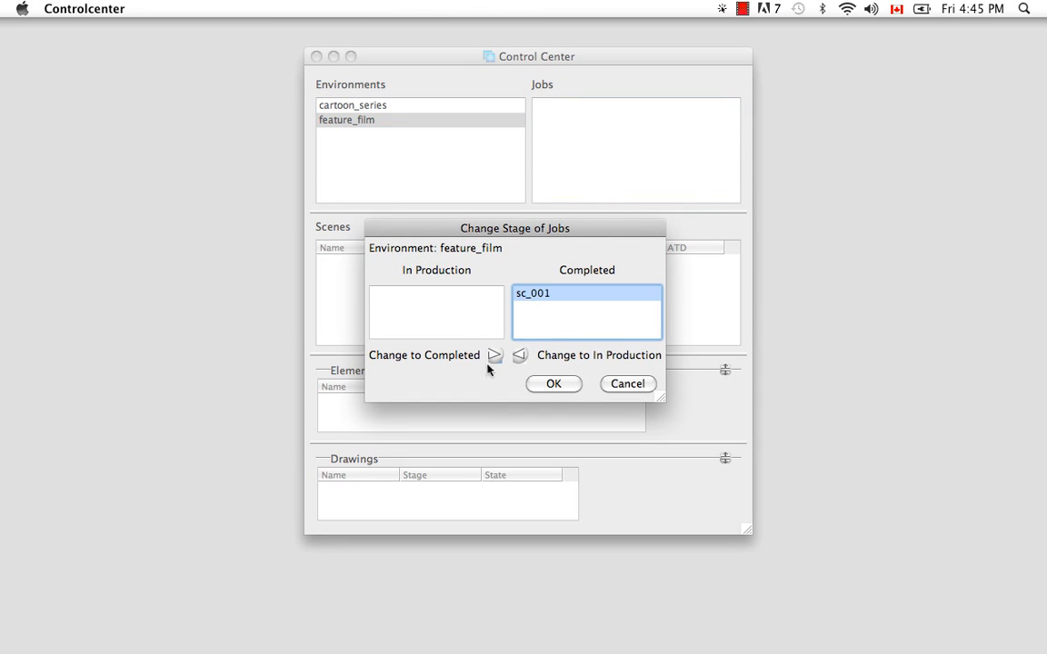
pyautogui.click(519, 356)
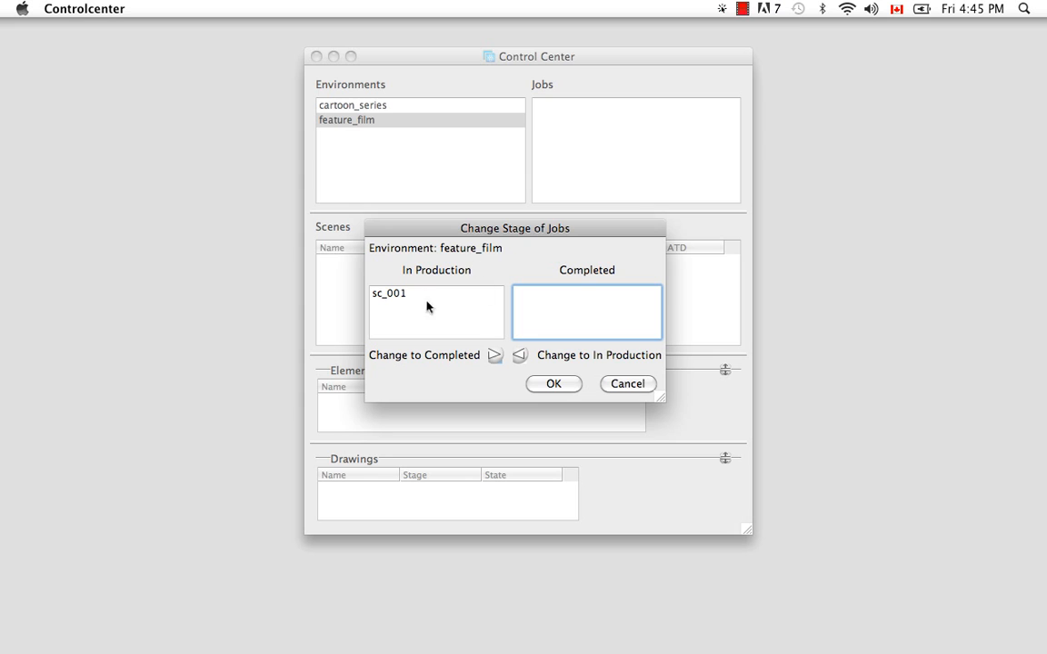
pyautogui.click(555, 384)
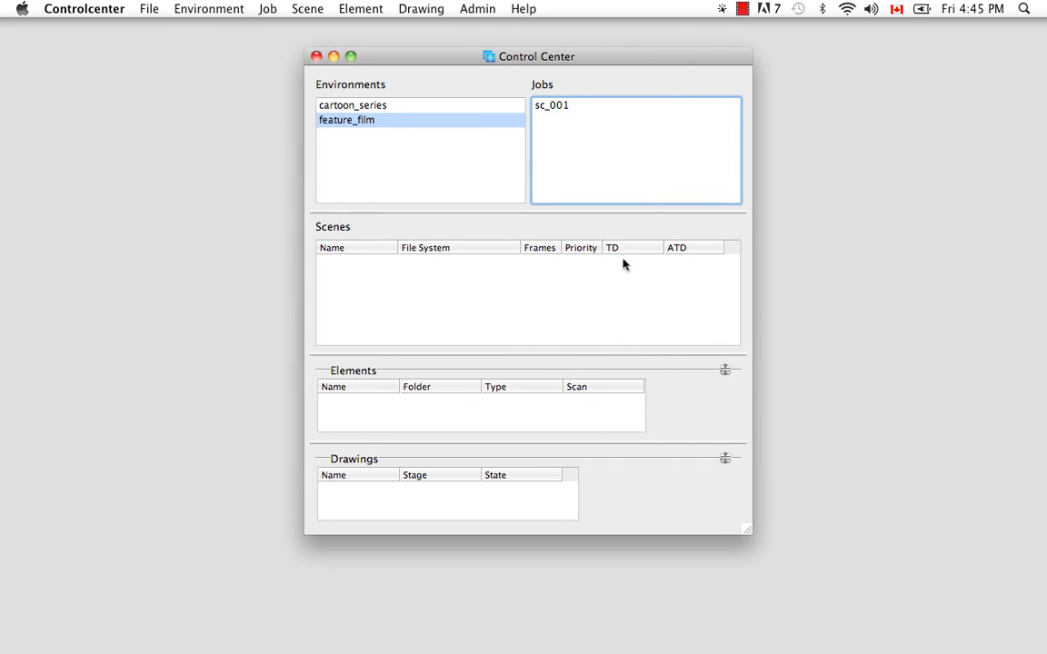
# - Lower the priority of job sc_001
pyautogui.click(559, 108)
pyautogui.rightClick(551, 107)
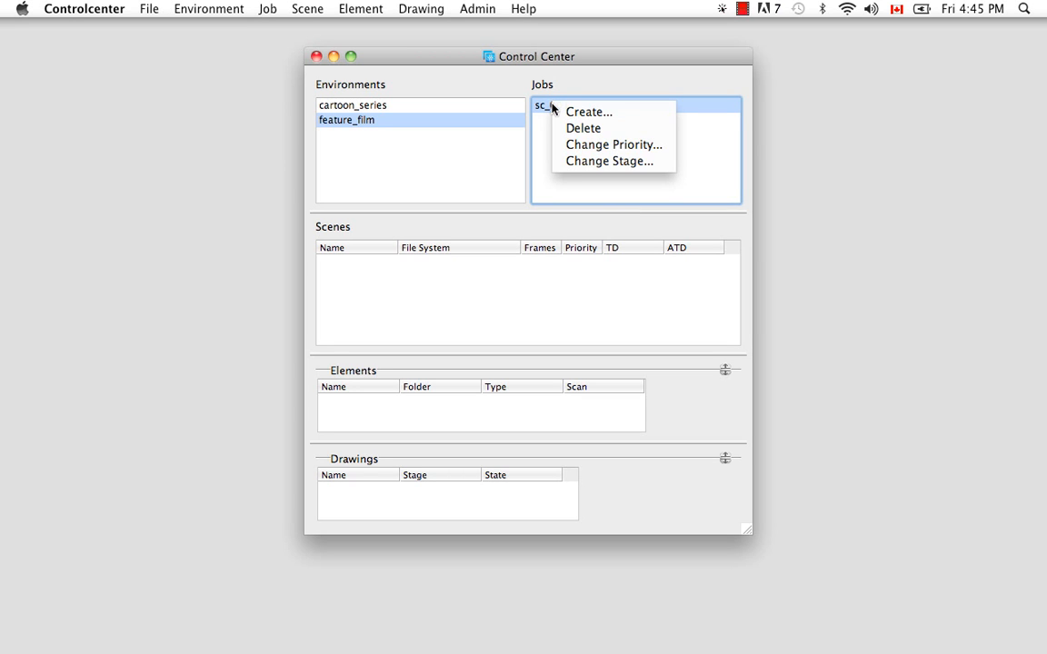
pyautogui.click(556, 146)
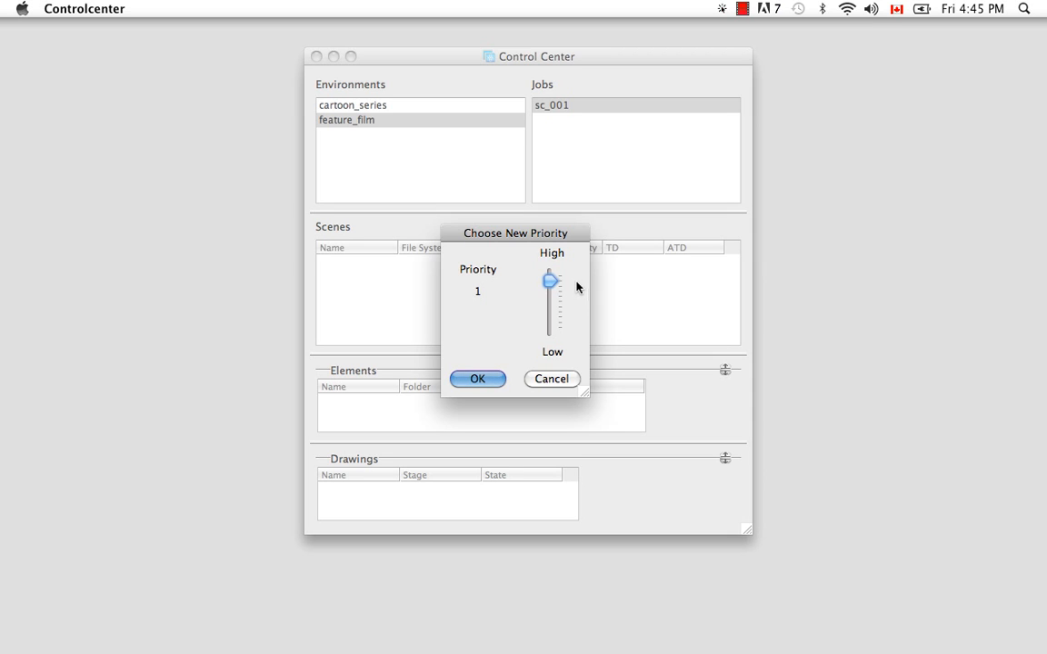
pyautogui.moveTo(550, 280); pyautogui.dragTo(550, 312)
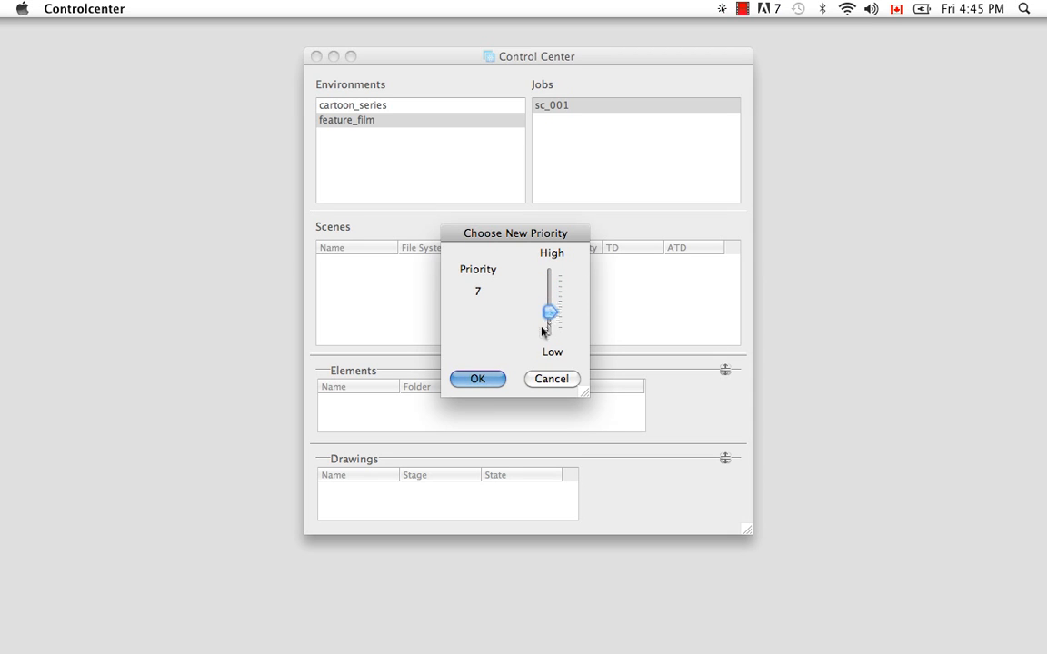
pyautogui.click(479, 379)
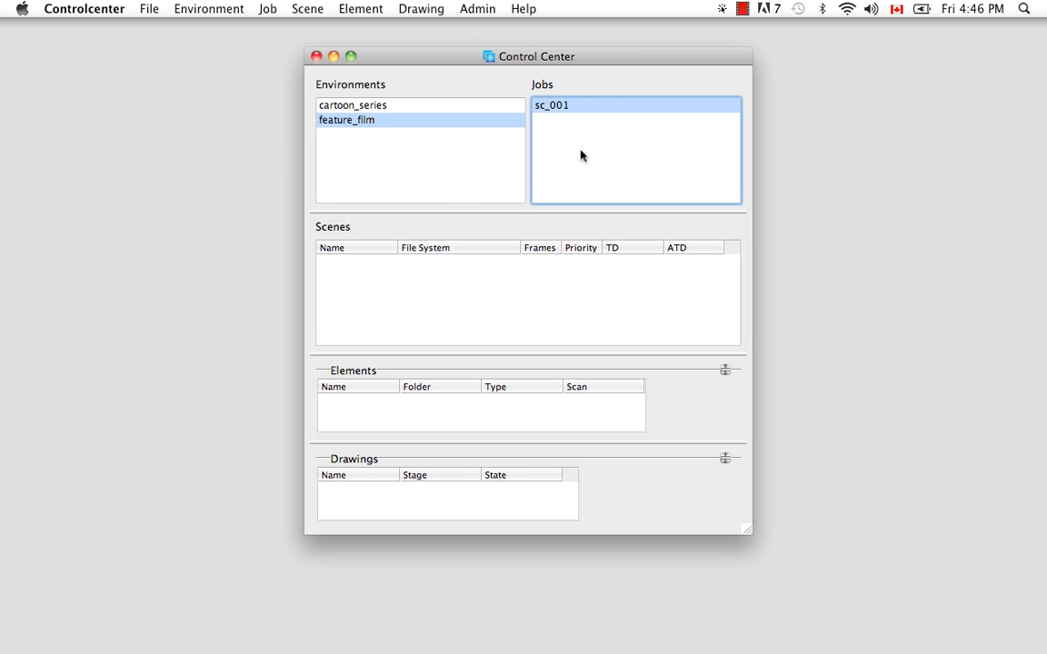
# - Start deleting job sc_001 and decline the confirmation
pyautogui.click(268, 9)
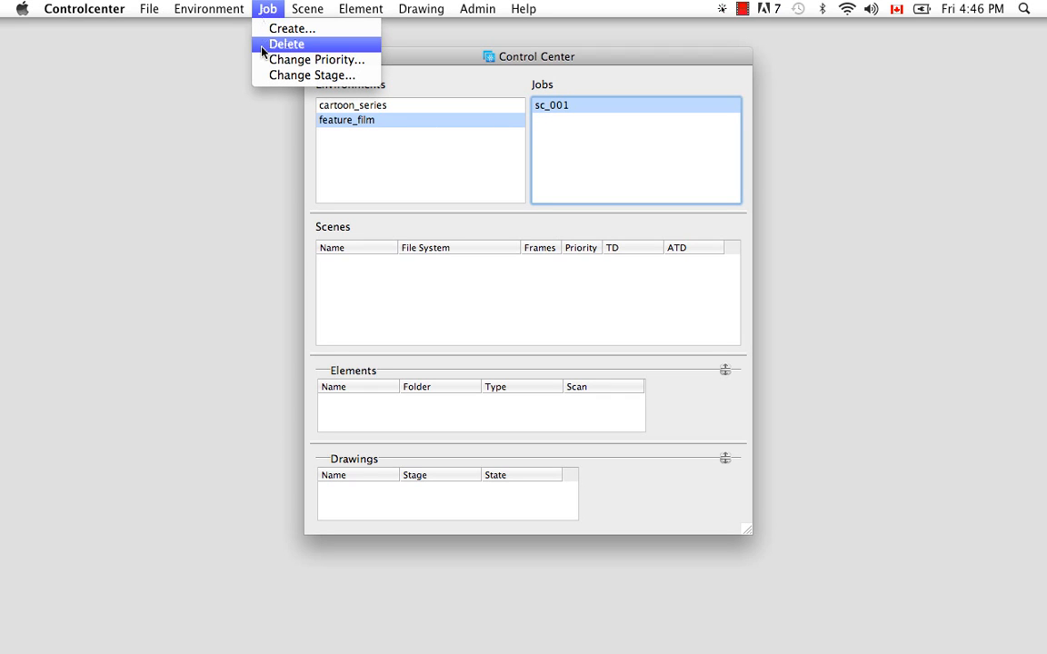
pyautogui.click(571, 161)
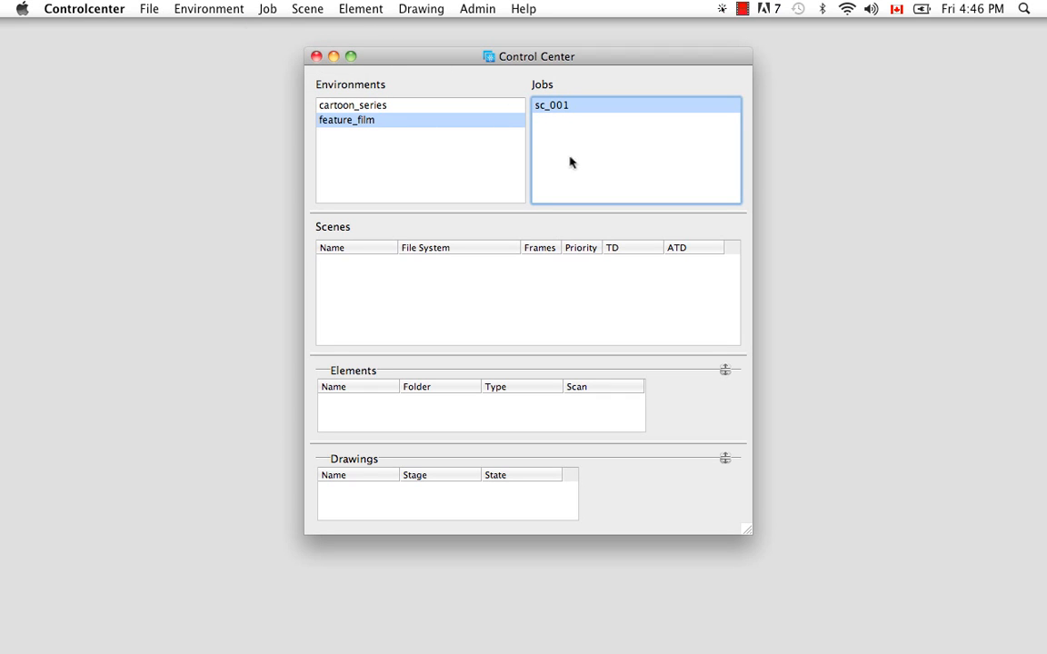
pyautogui.rightClick(553, 109)
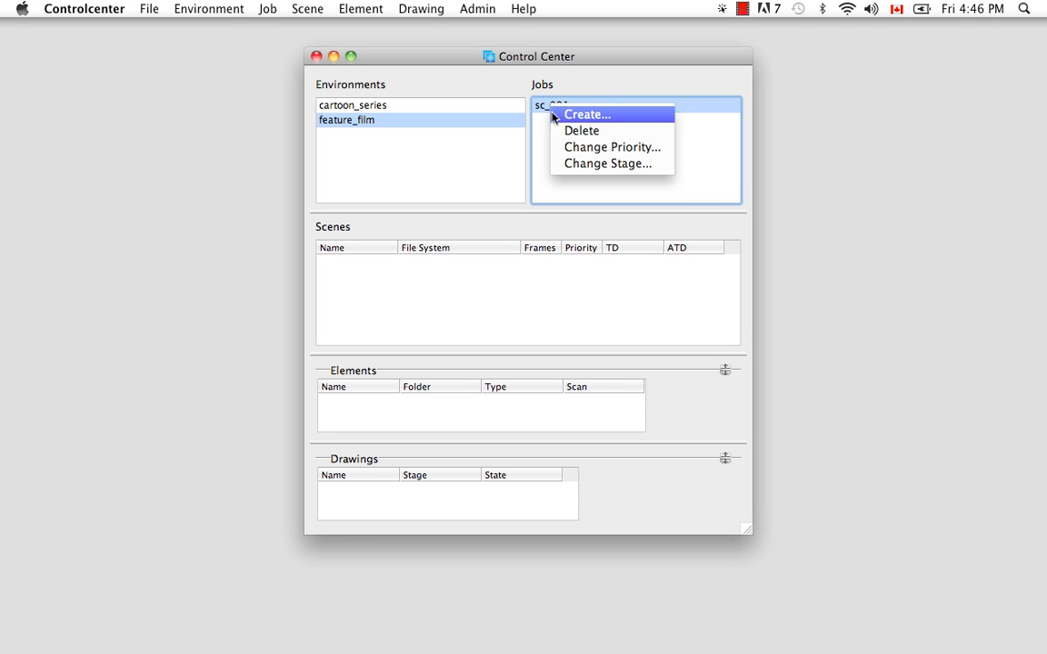
pyautogui.click(560, 138)
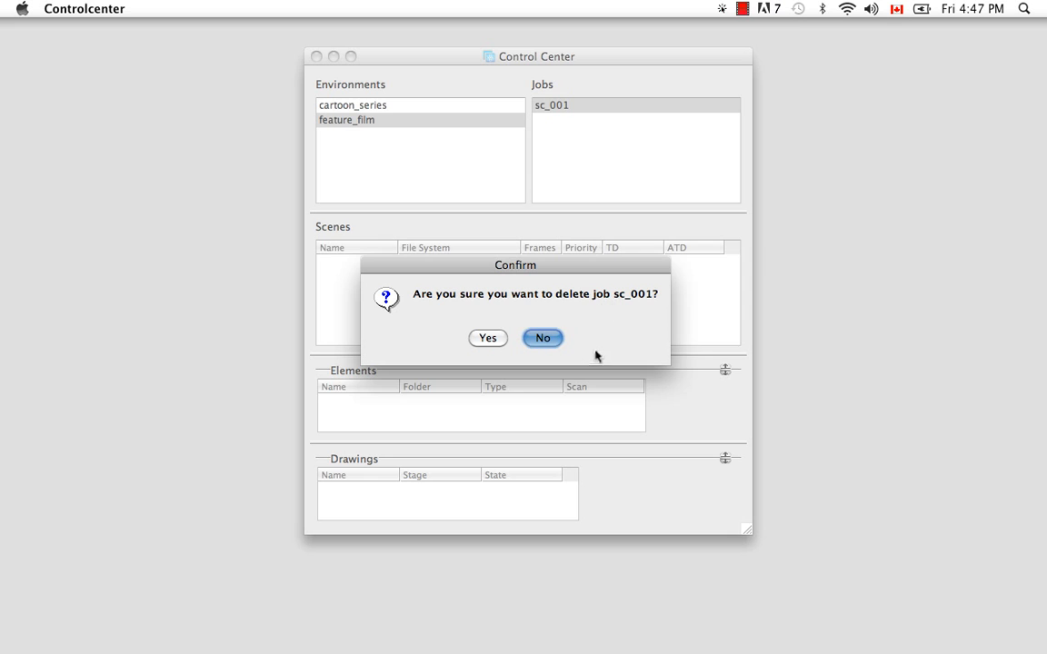
pyautogui.click(544, 338)
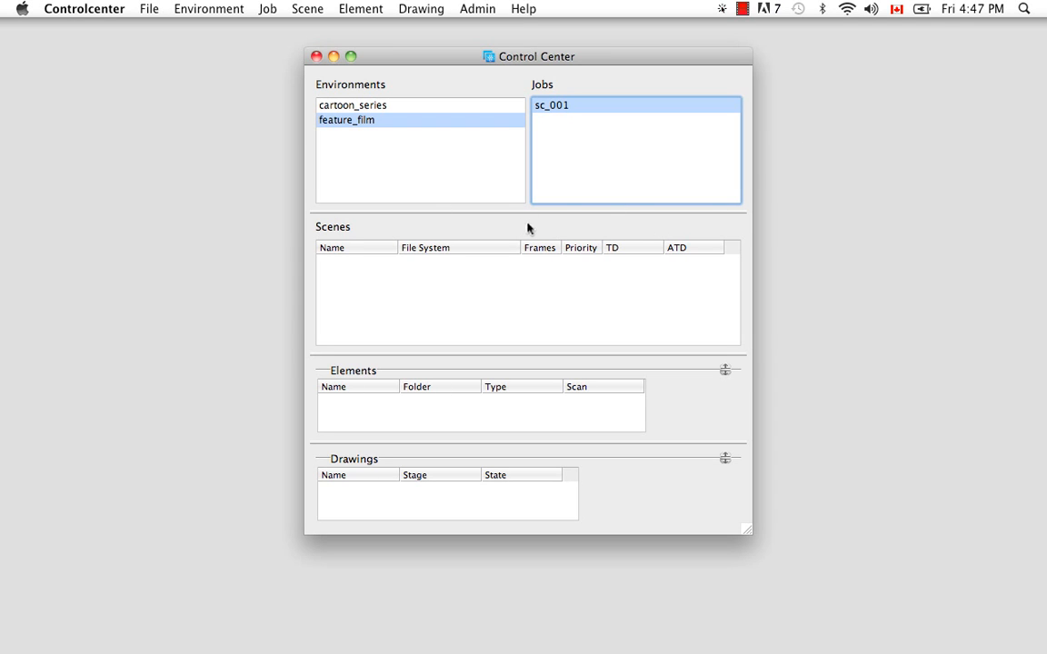
# - Open scene creation for job sc_001 and enter the scene names shot_001 and shot_002
pyautogui.click(397, 299)
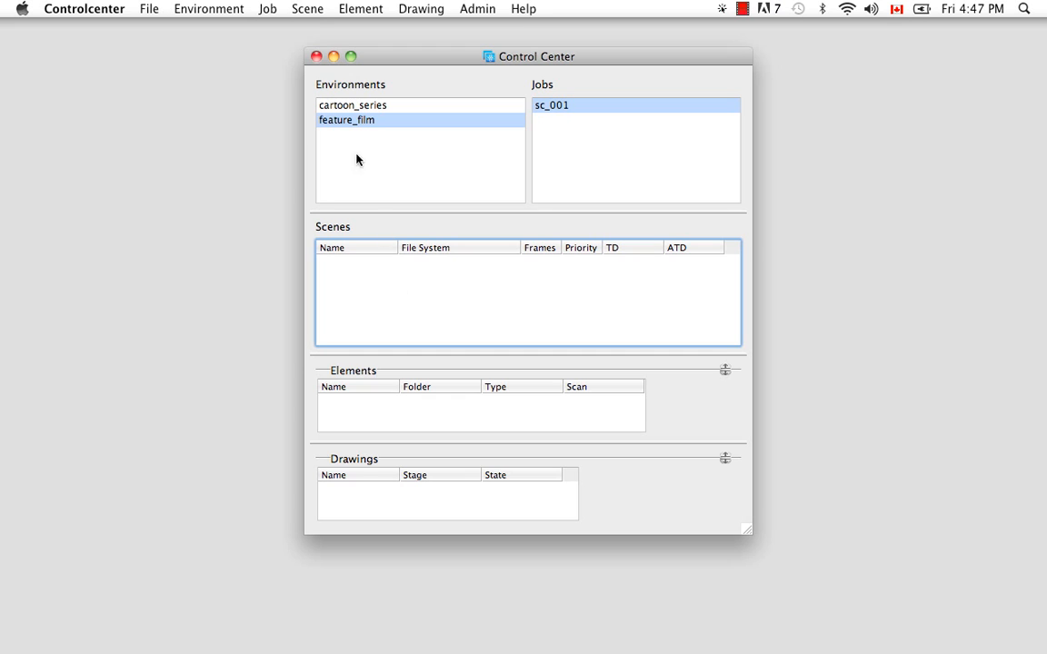
pyautogui.click(309, 9)
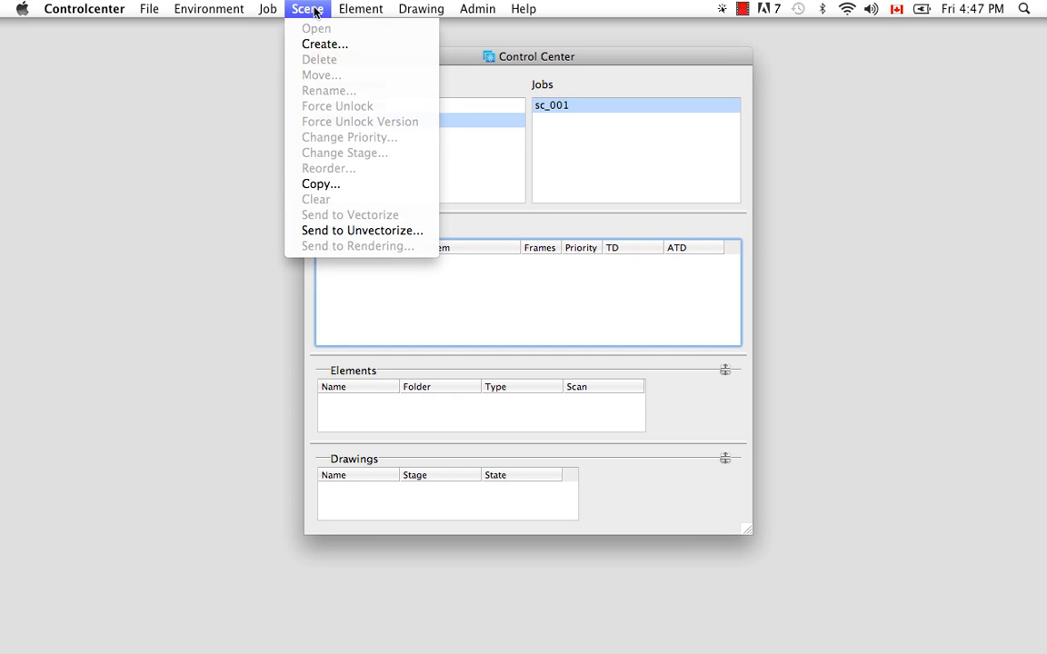
pyautogui.click(496, 323)
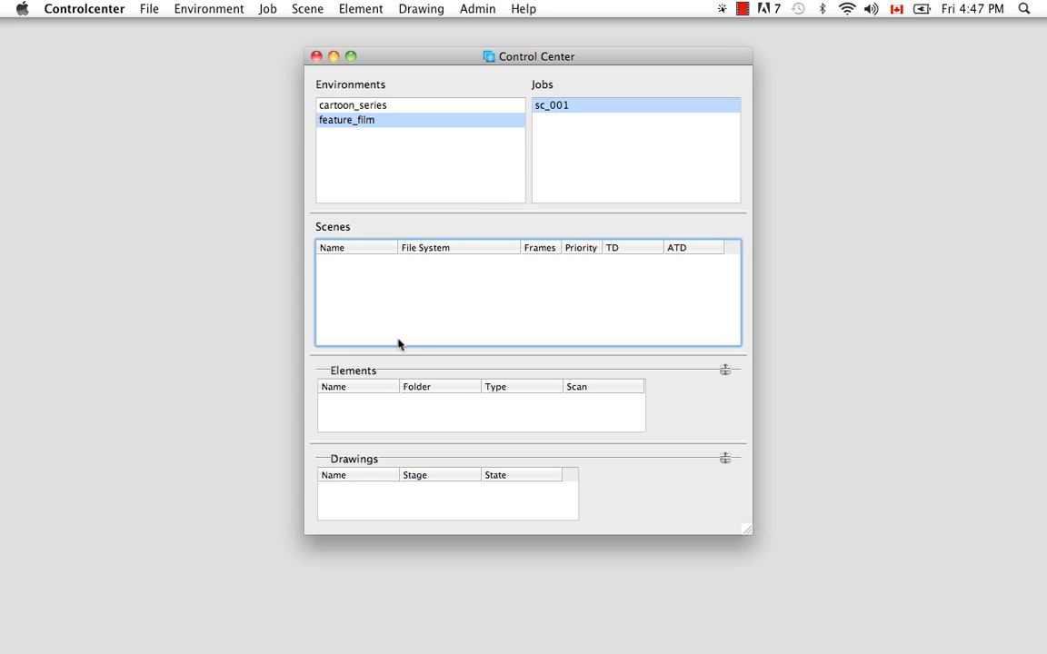
pyautogui.rightClick(416, 290)
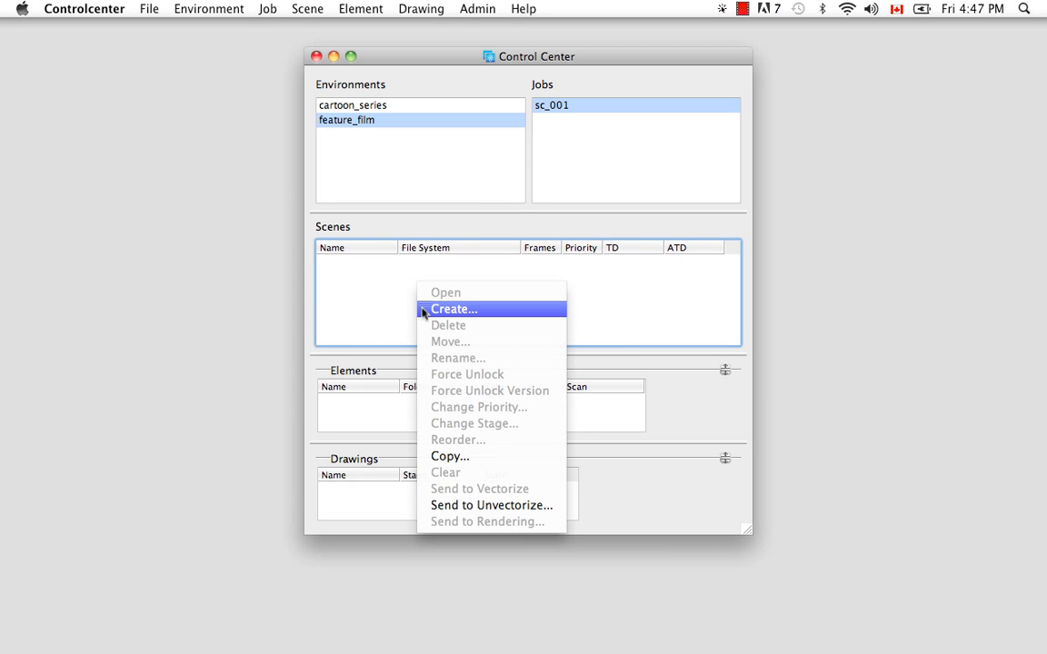
pyautogui.click(445, 310)
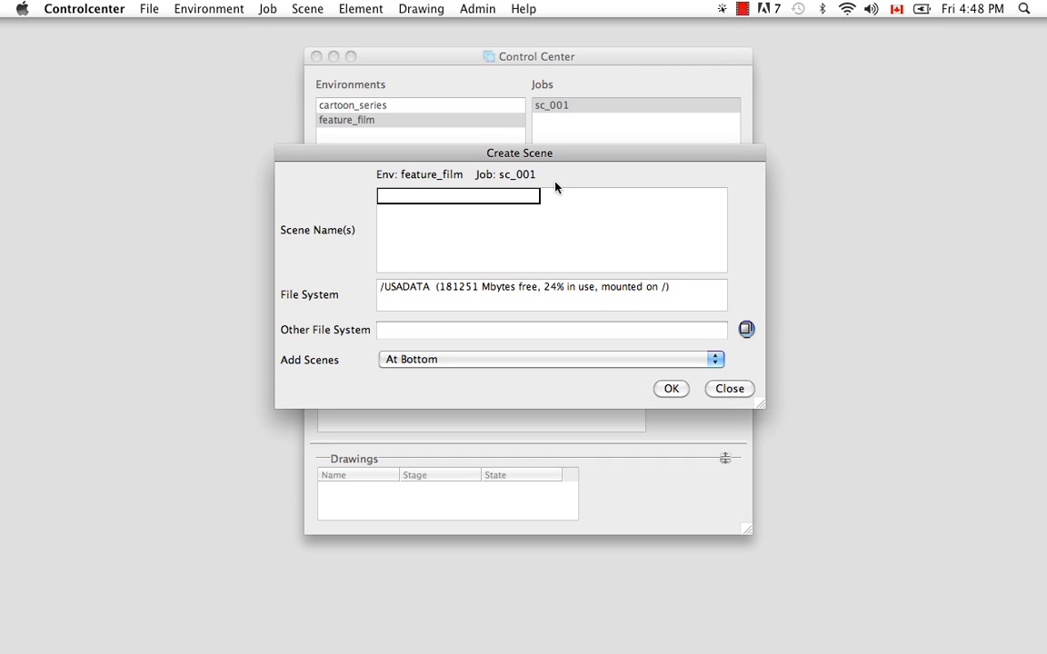
pyautogui.write('sho')
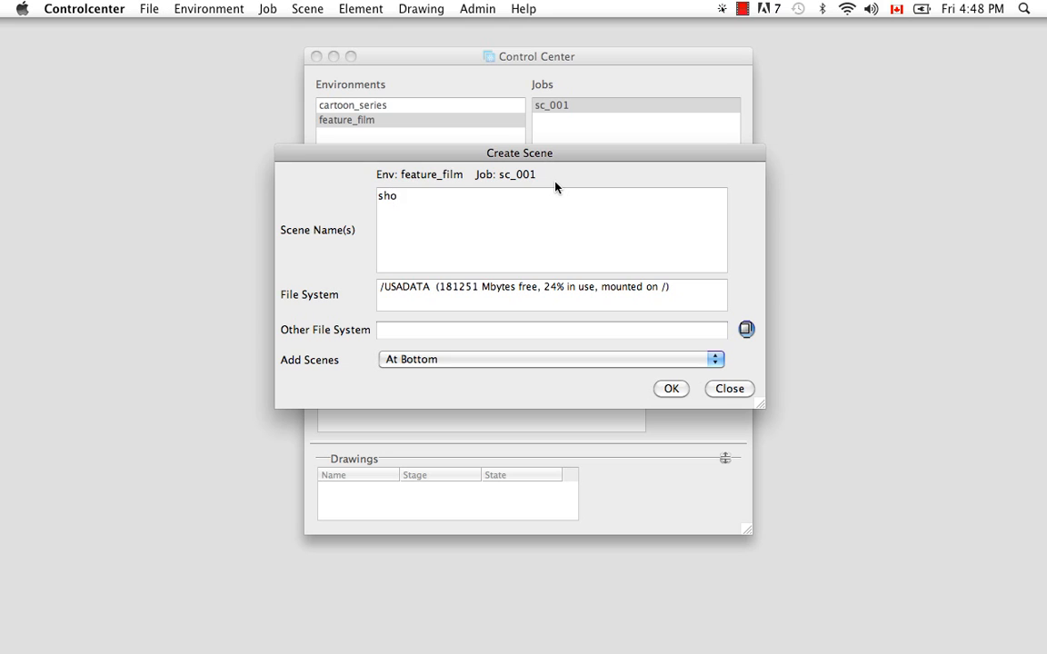
pyautogui.write('t_001')
pyautogui.press('Return')
pyautogui.write('shot_002')
pyautogui.press('Return')
# - Add the scene names shot_002b and shot_003 to the list
pyautogui.write('shot_')
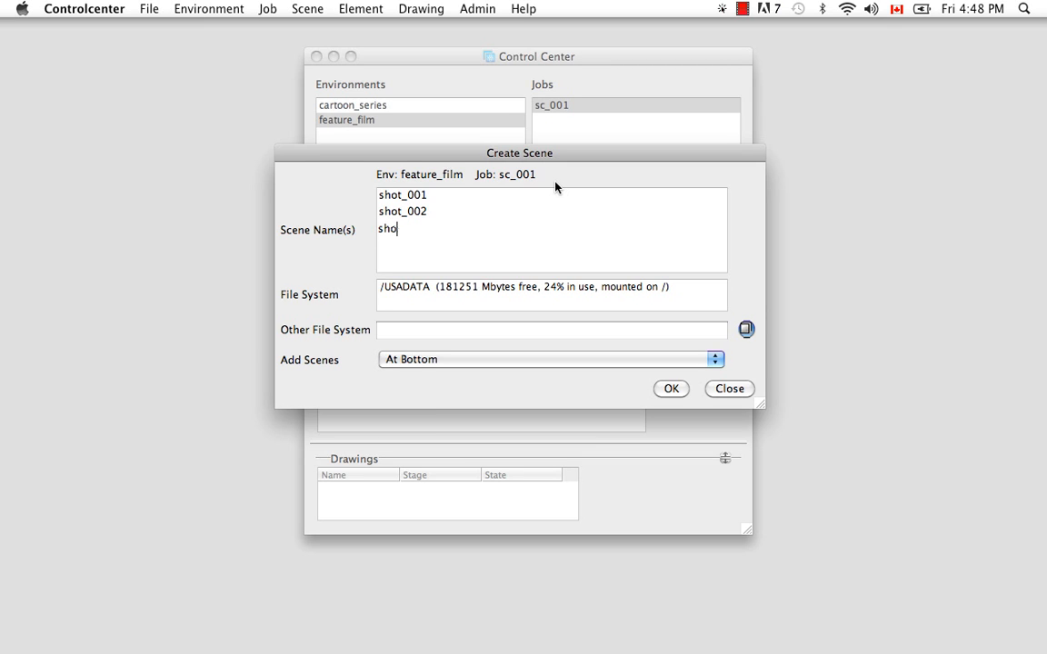
pyautogui.write('002b')
pyautogui.press('Return')
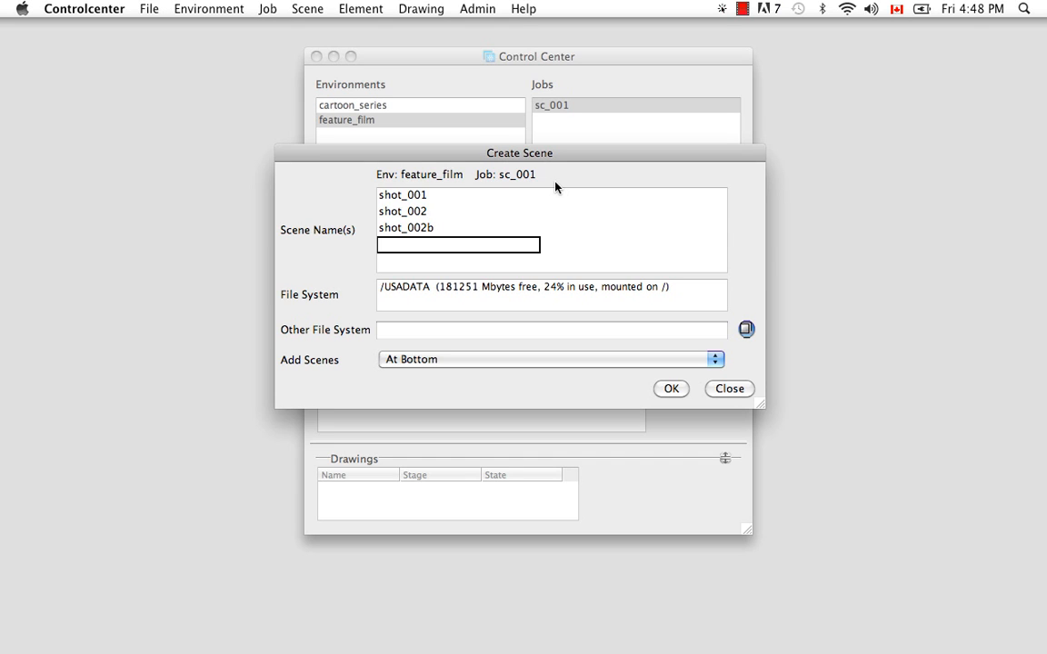
pyautogui.write('shot_003')
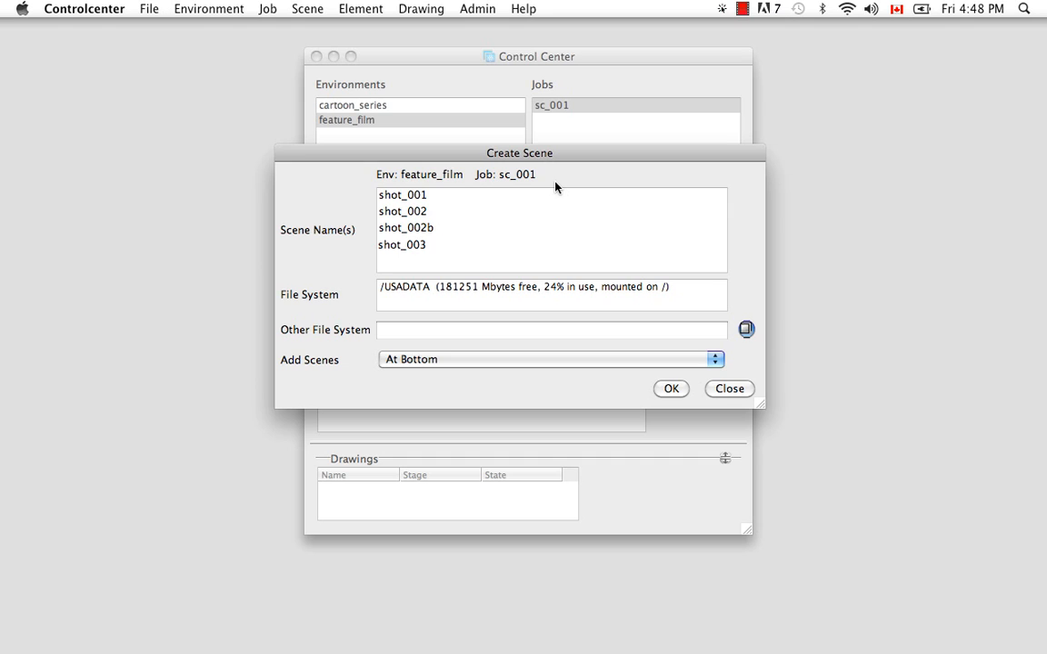
# - Rename the second scene name in the list to shot_002a
pyautogui.doubleClick(423, 213)
pyautogui.press('BackSpace')
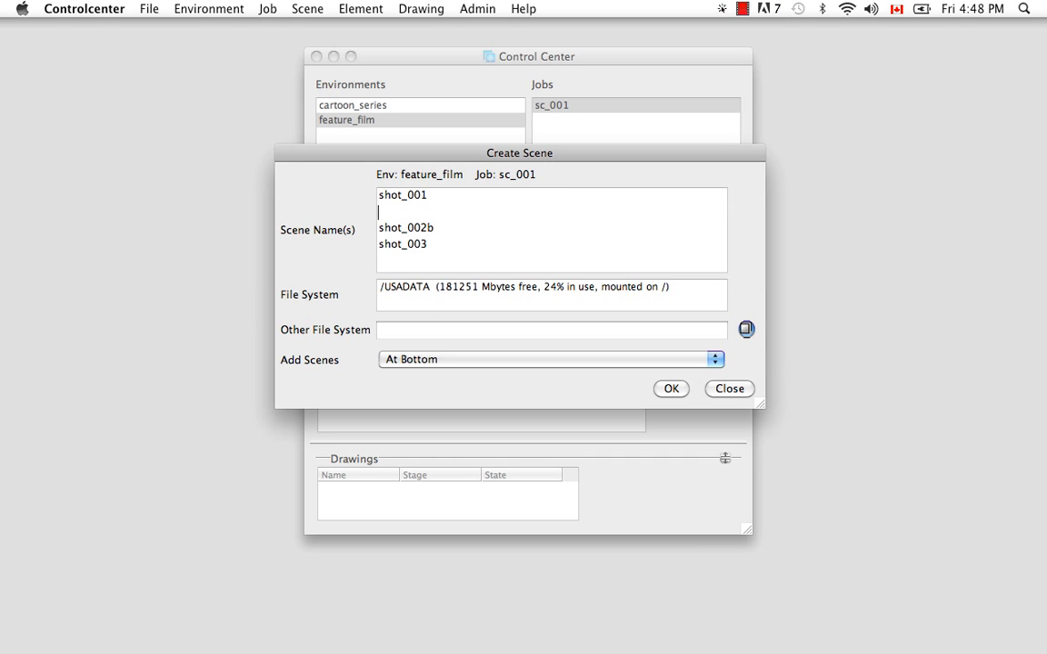
pyautogui.write('sho')
pyautogui.doubleClick(419, 244)
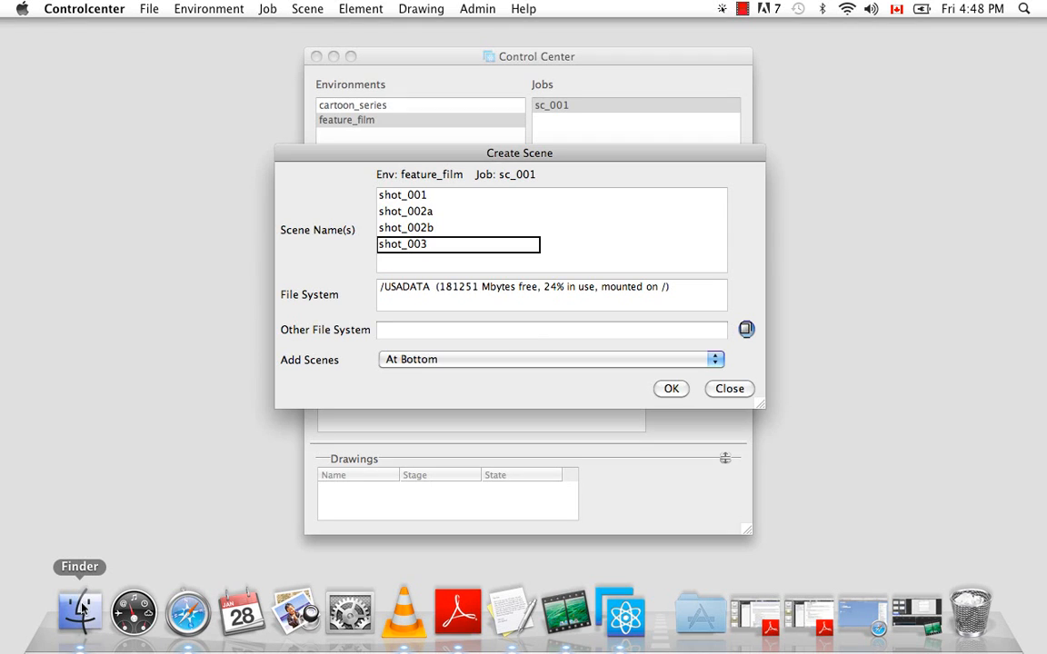
# - Browse in Finder to the samples folder inside Toon Boom Harmony 9.2's tba resources and select Manager.conf
pyautogui.click(80, 611)
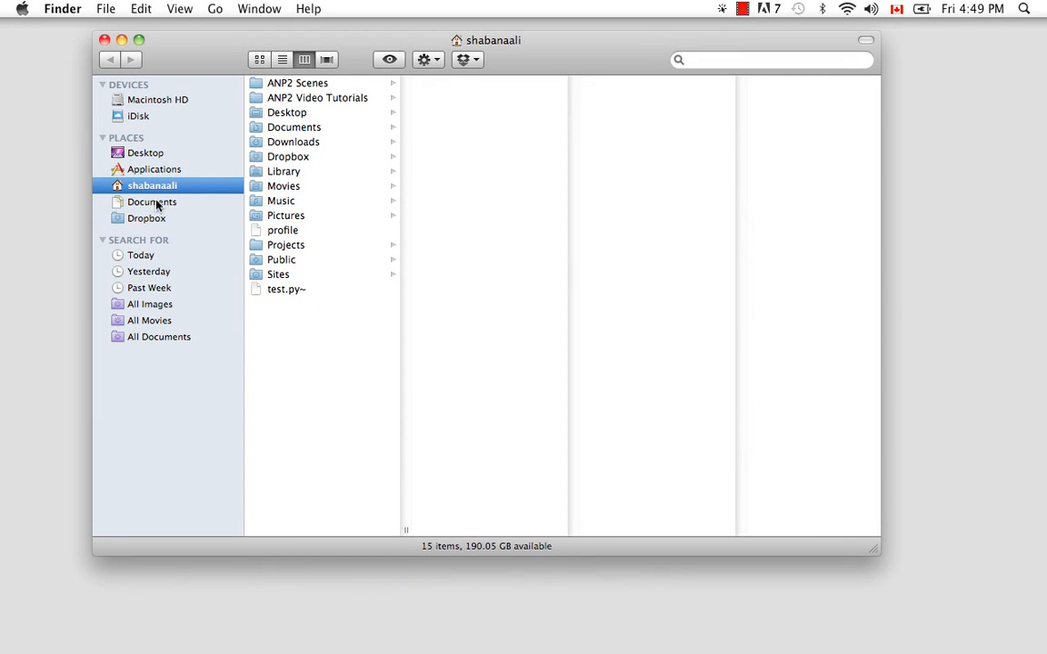
pyautogui.click(146, 170)
pyautogui.moveTo(402, 164); pyautogui.dragTo(376, 509)
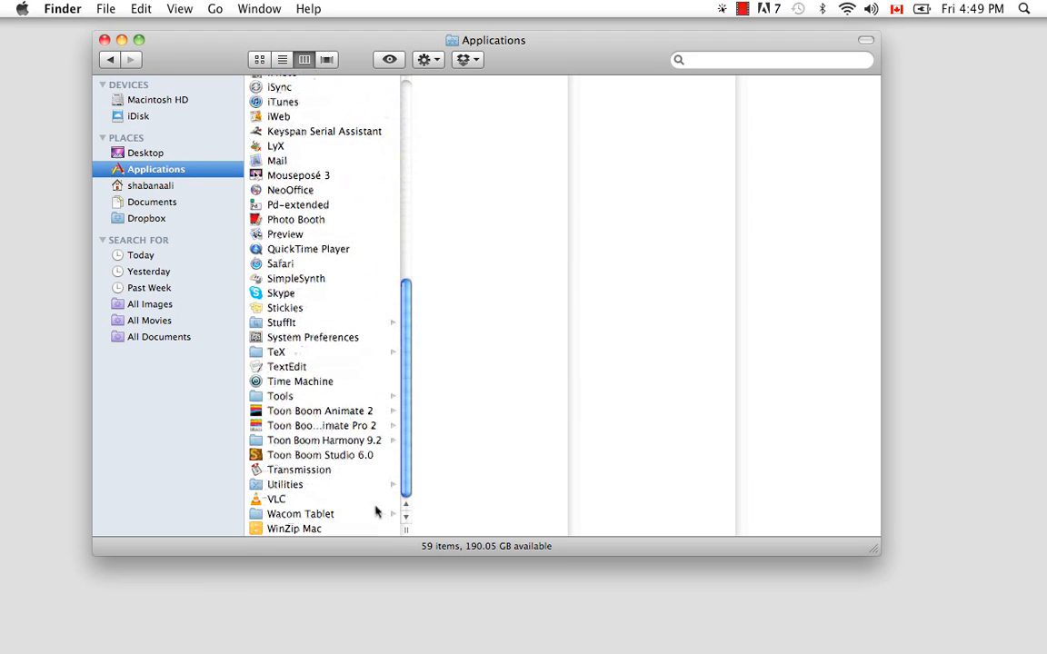
pyautogui.click(277, 440)
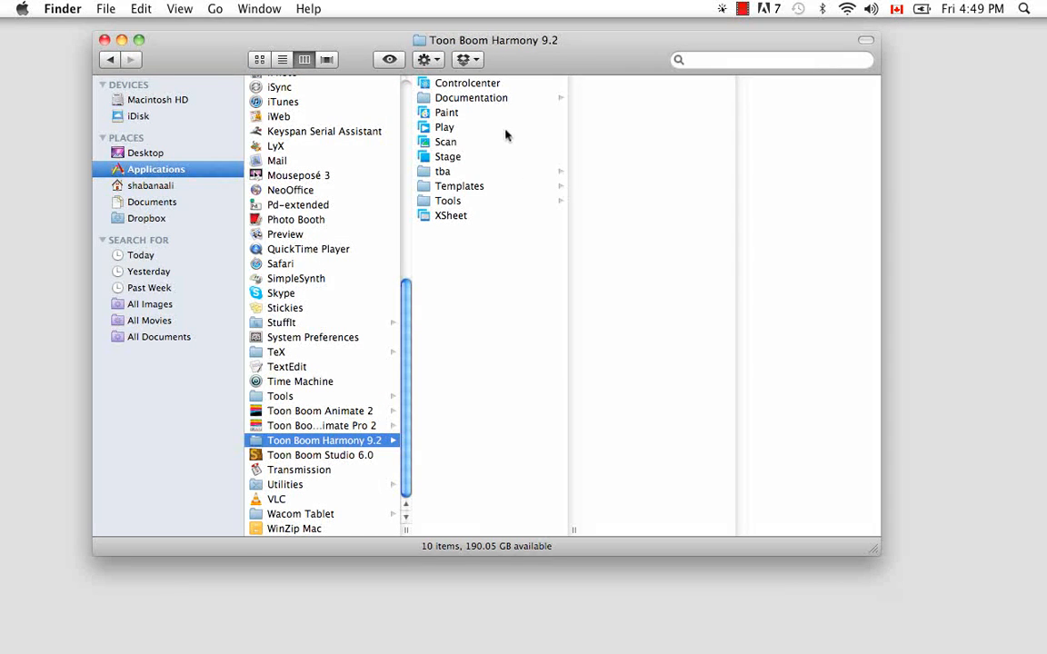
pyautogui.click(446, 173)
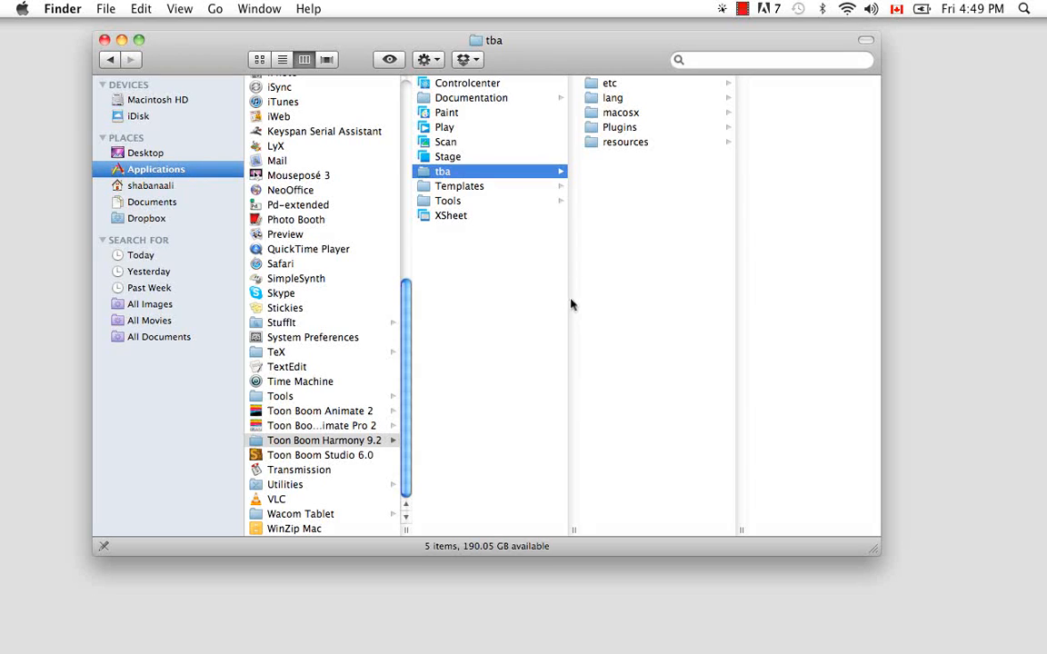
pyautogui.click(649, 144)
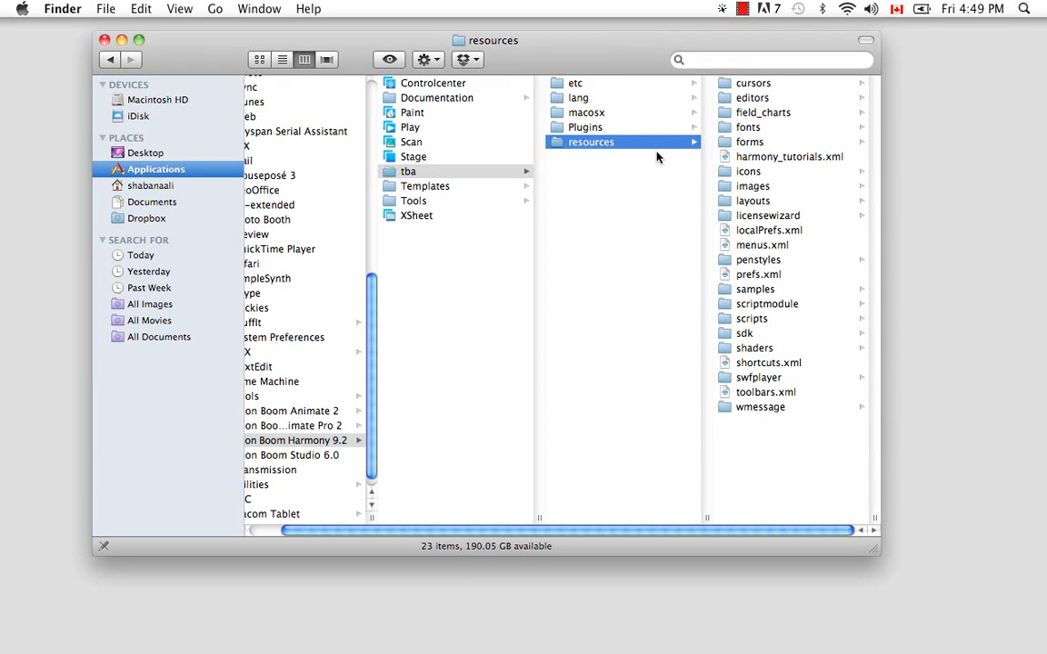
pyautogui.click(743, 291)
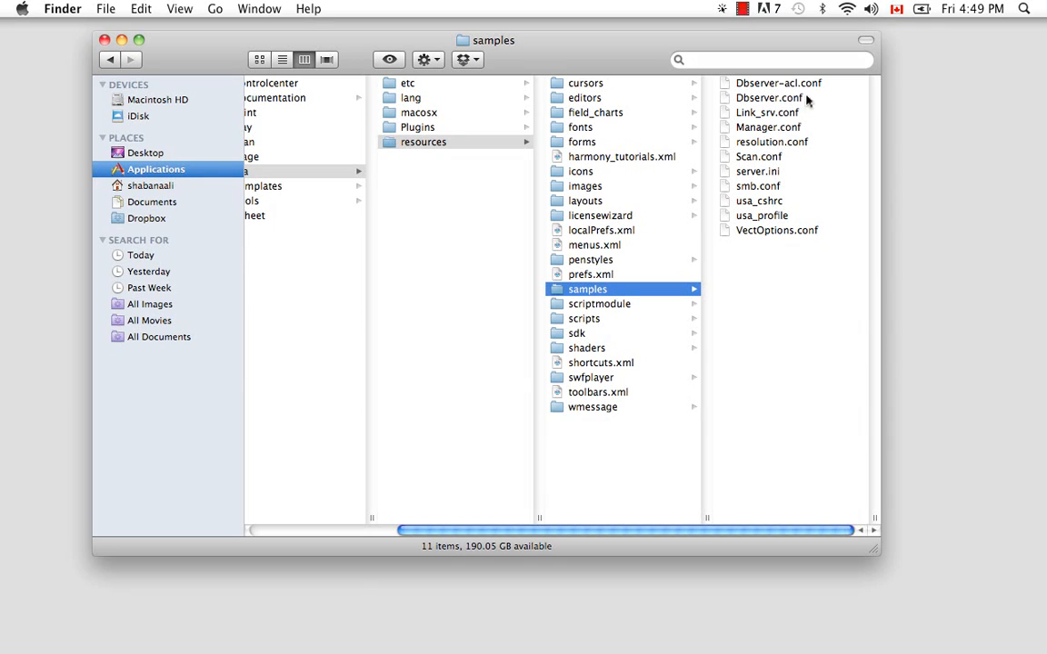
pyautogui.click(766, 130)
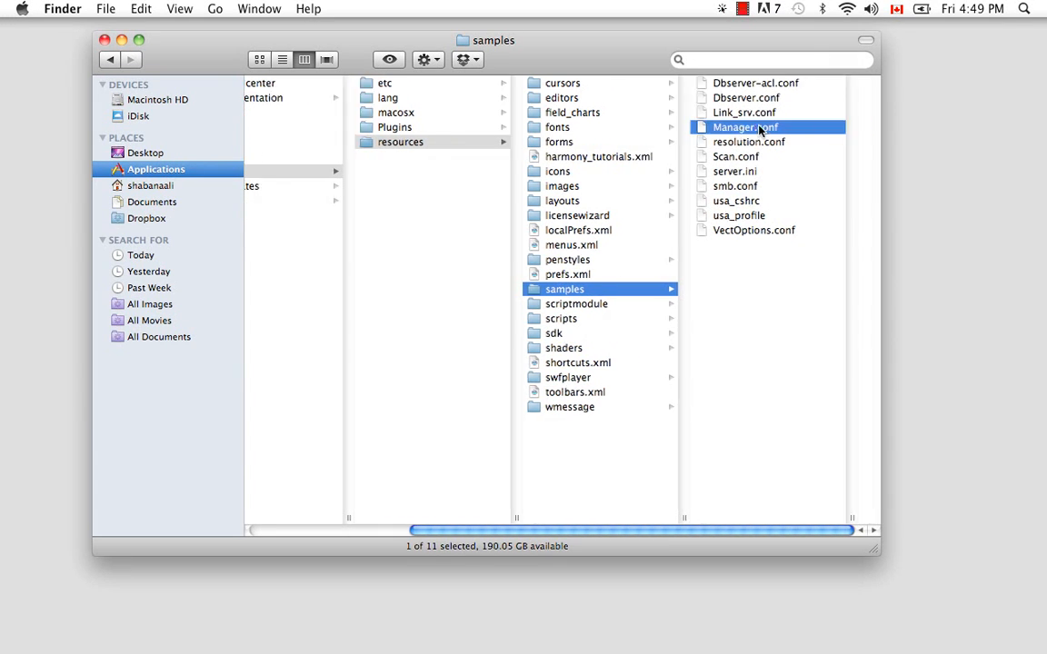
# - Open Manager.conf in TextEdit, enlarge its window to read the scene directory settings, and close it
pyautogui.rightClick(588, 132)
pyautogui.moveTo(608, 154)
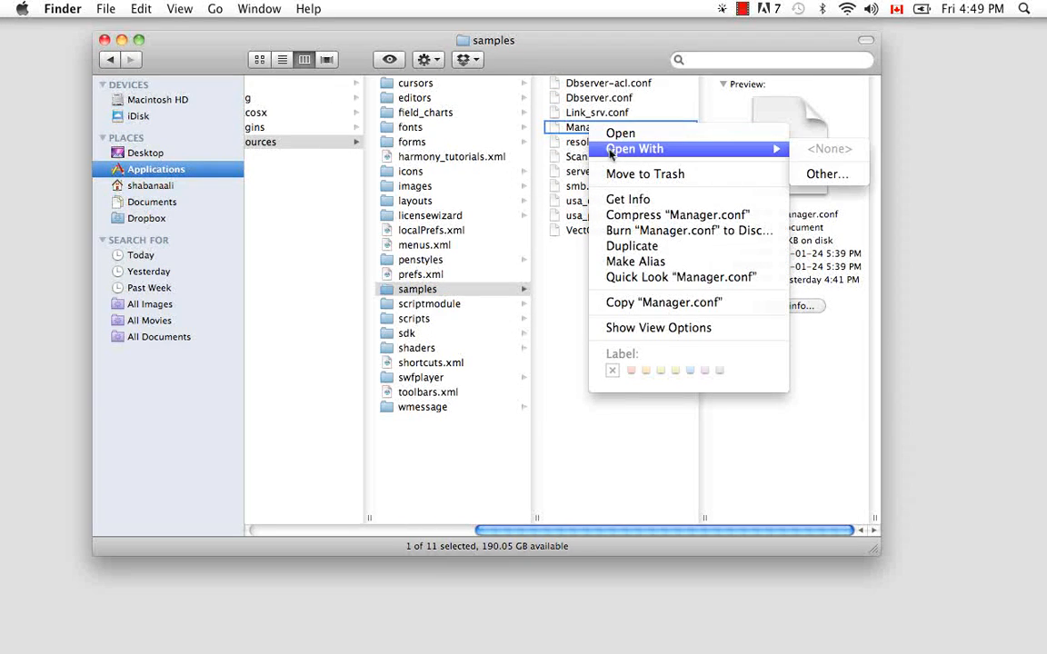
pyautogui.click(818, 172)
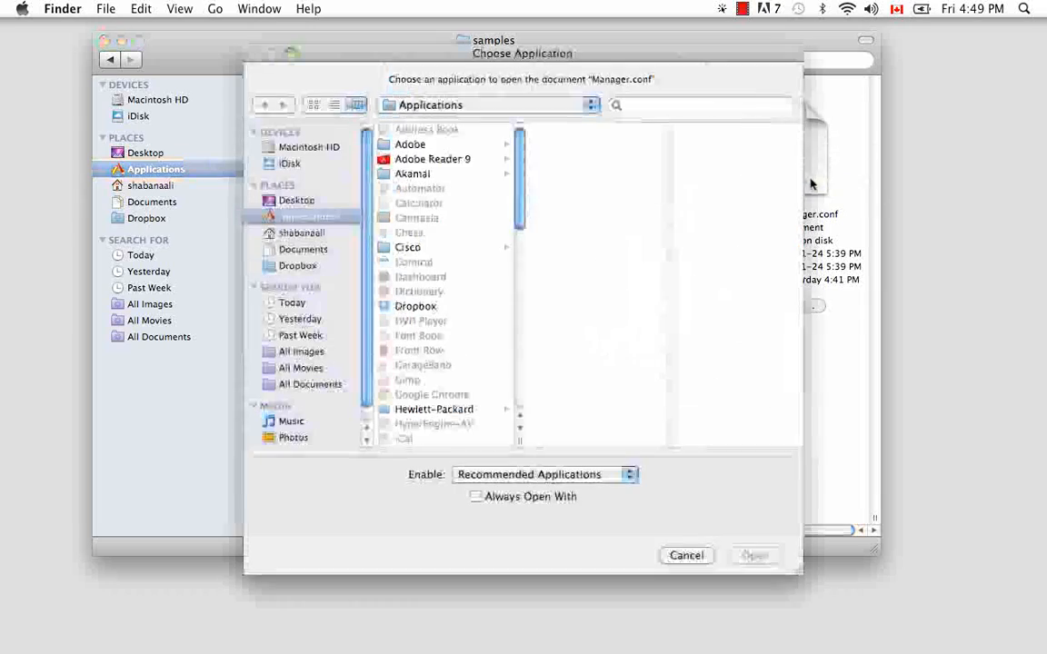
pyautogui.scroll(-10, 436, 272)
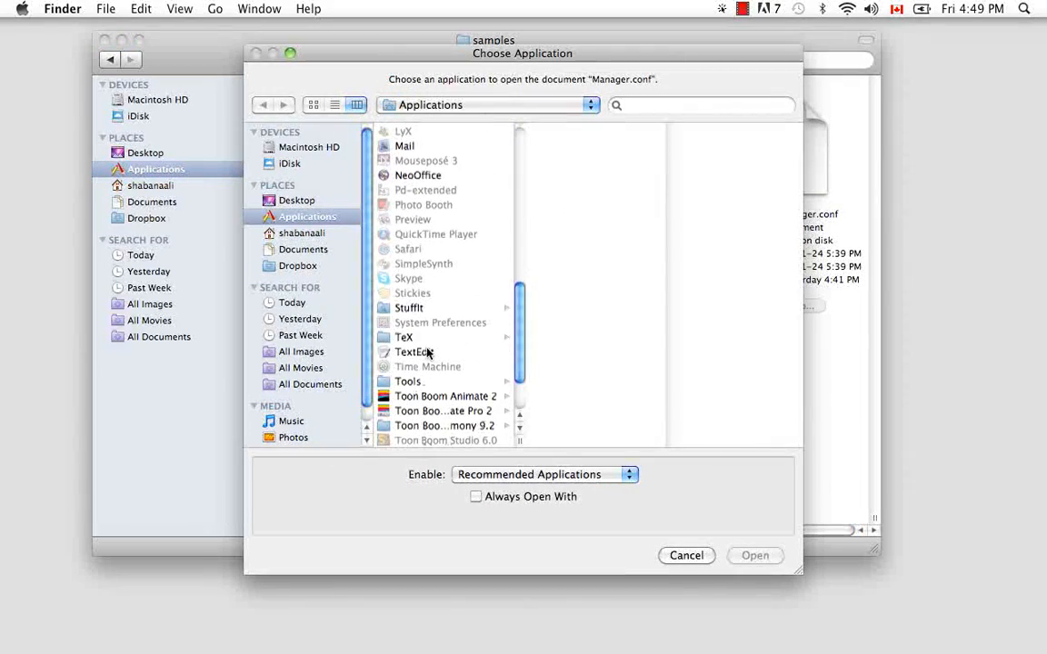
pyautogui.click(422, 352)
pyautogui.click(754, 555)
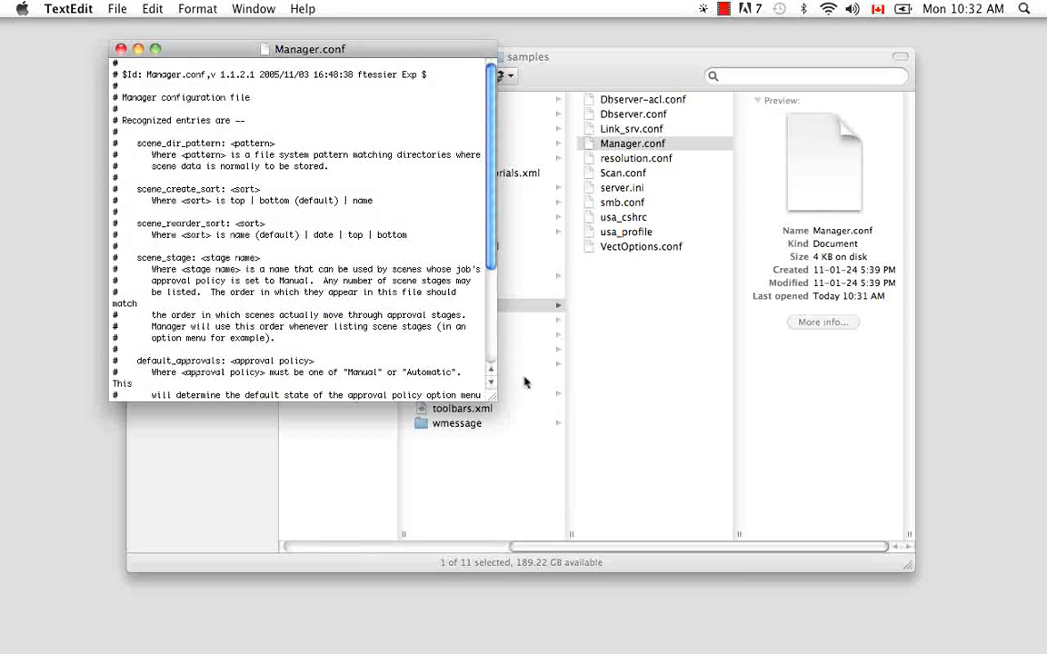
pyautogui.moveTo(493, 398); pyautogui.dragTo(593, 553)
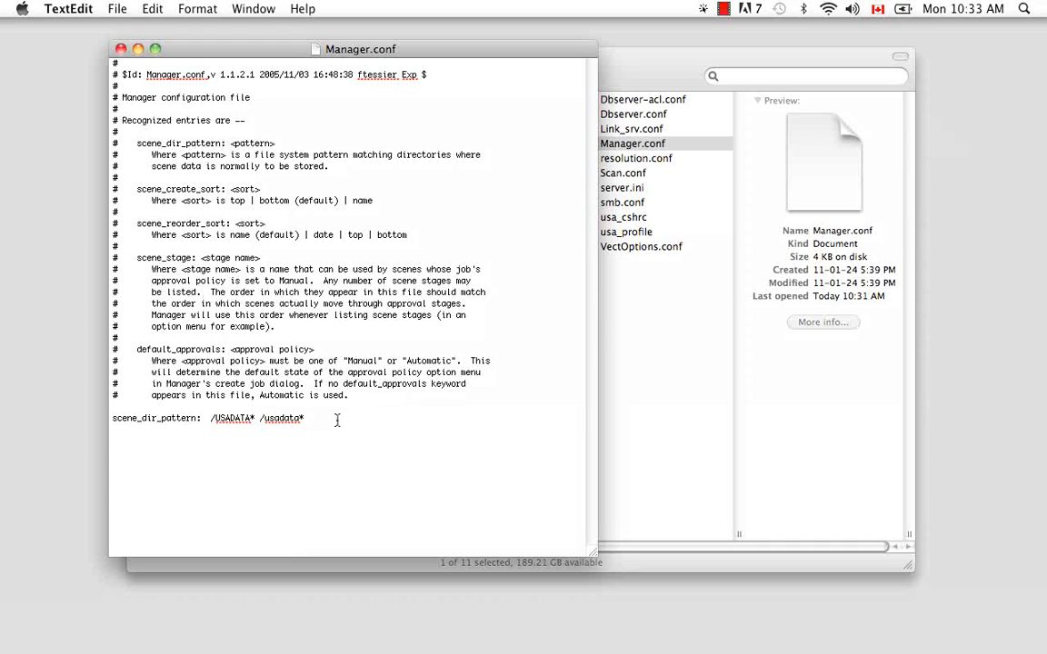
pyautogui.click(121, 49)
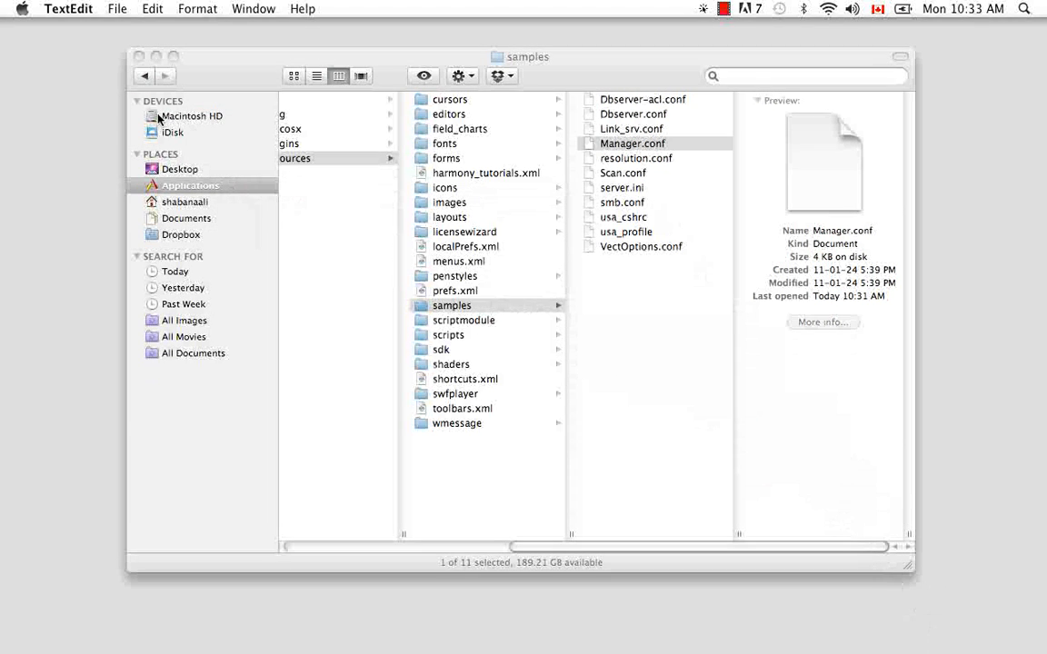
# - Browse the USADATA folder on Macintosh HD to examine the ep_003 scene folders, then close Finder
pyautogui.click(203, 117)
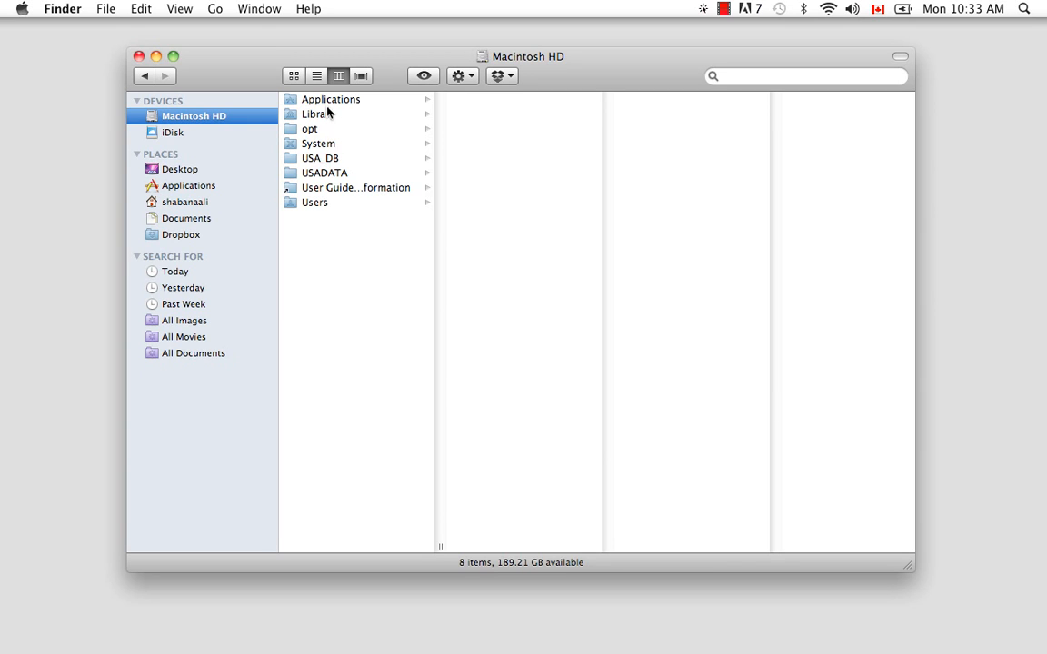
pyautogui.click(337, 174)
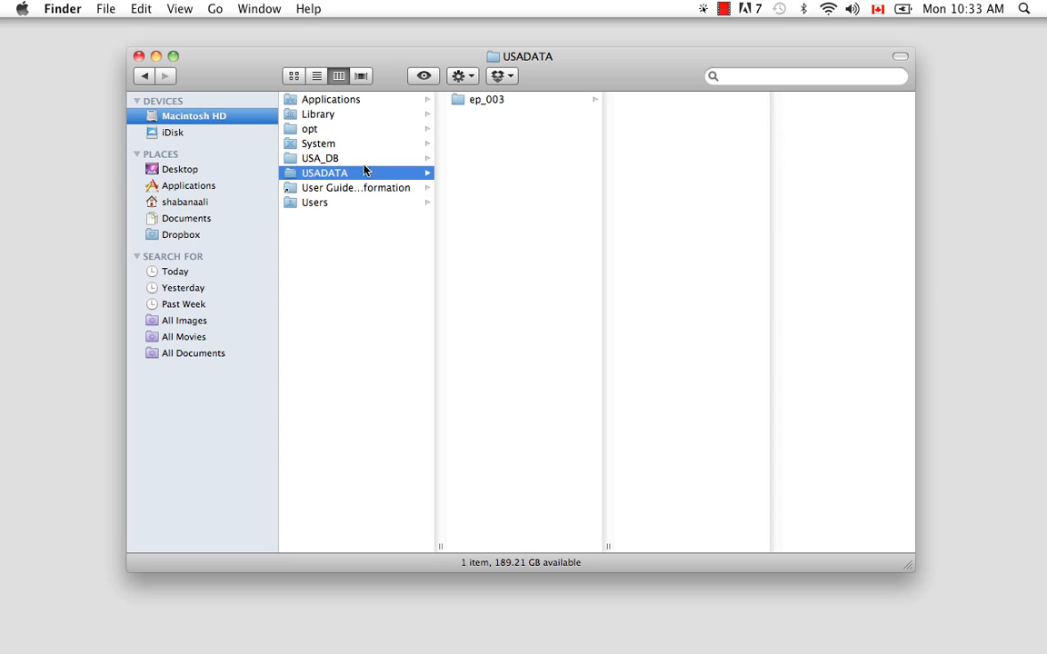
pyautogui.click(501, 100)
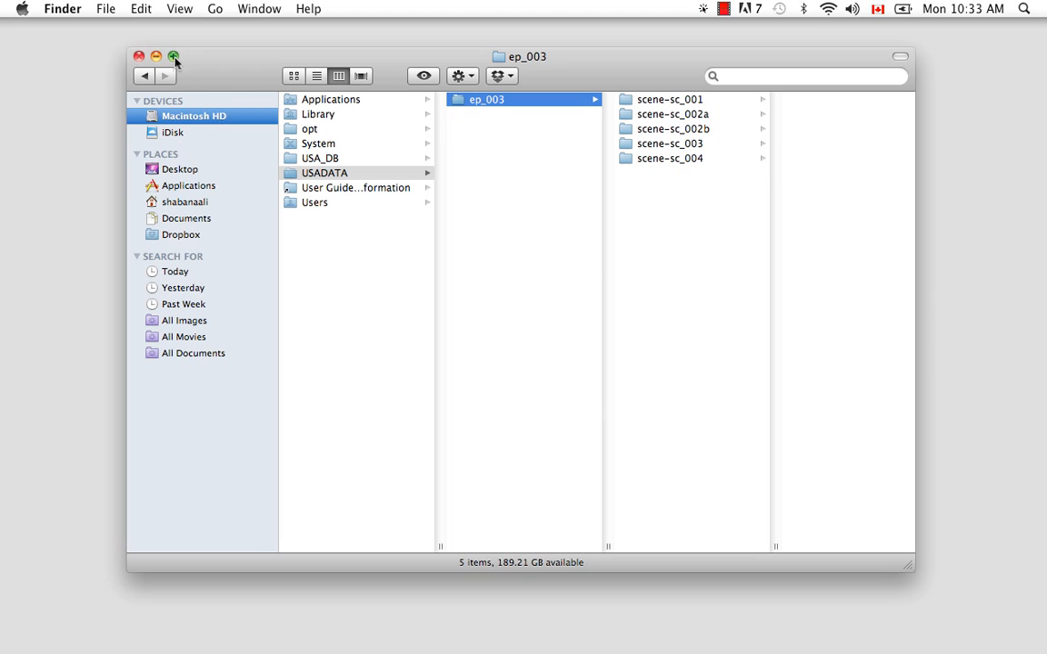
pyautogui.click(156, 56)
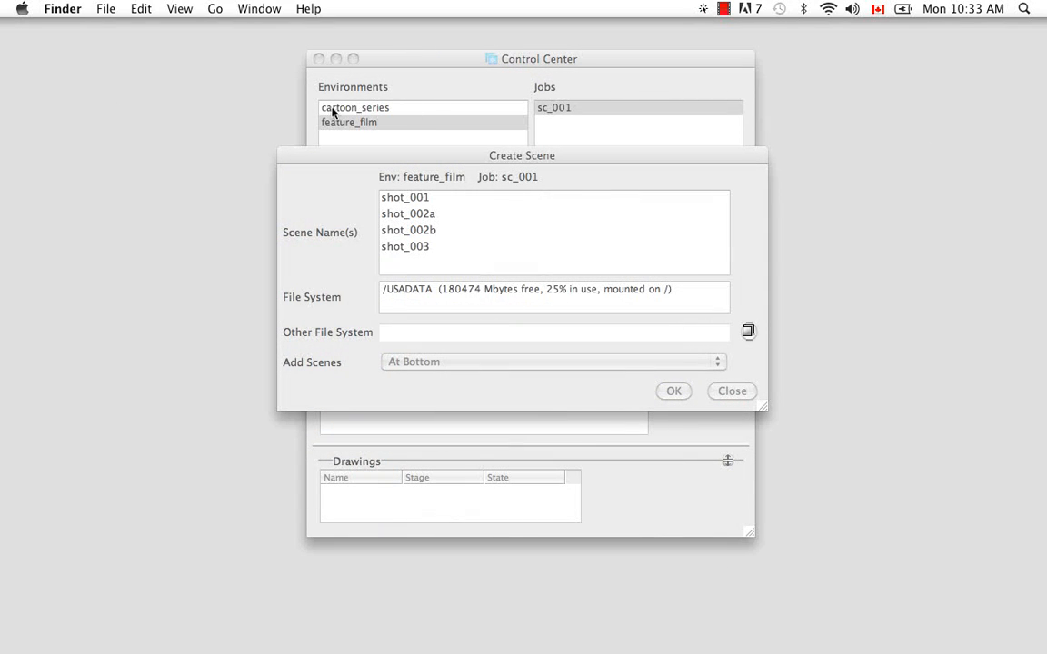
# - Create the four listed scenes in job sc_001
pyautogui.click(384, 109)
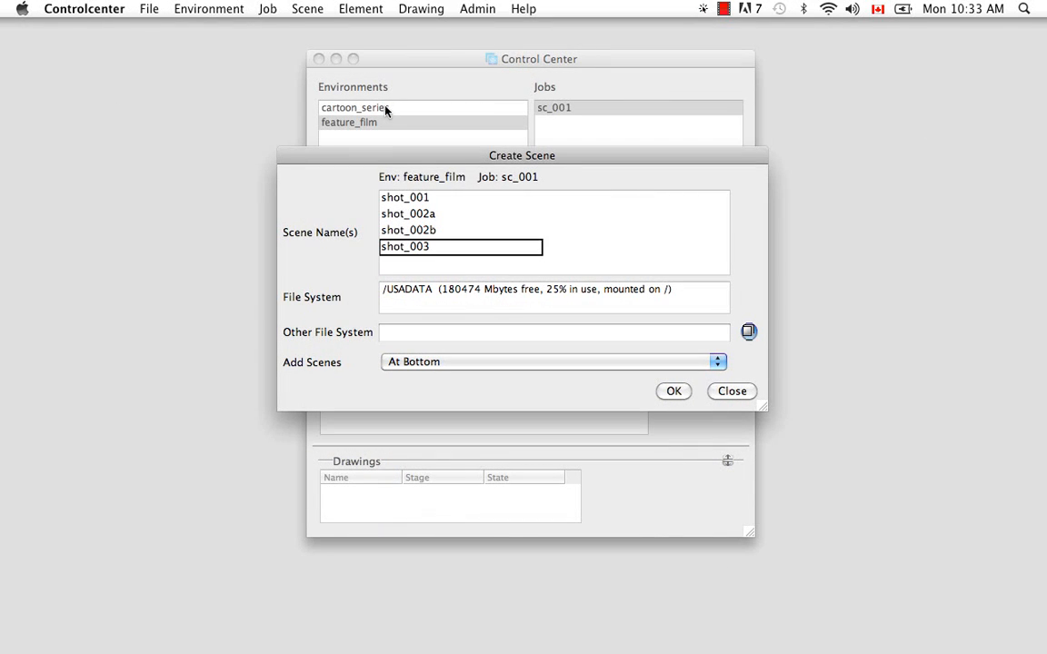
pyautogui.click(672, 391)
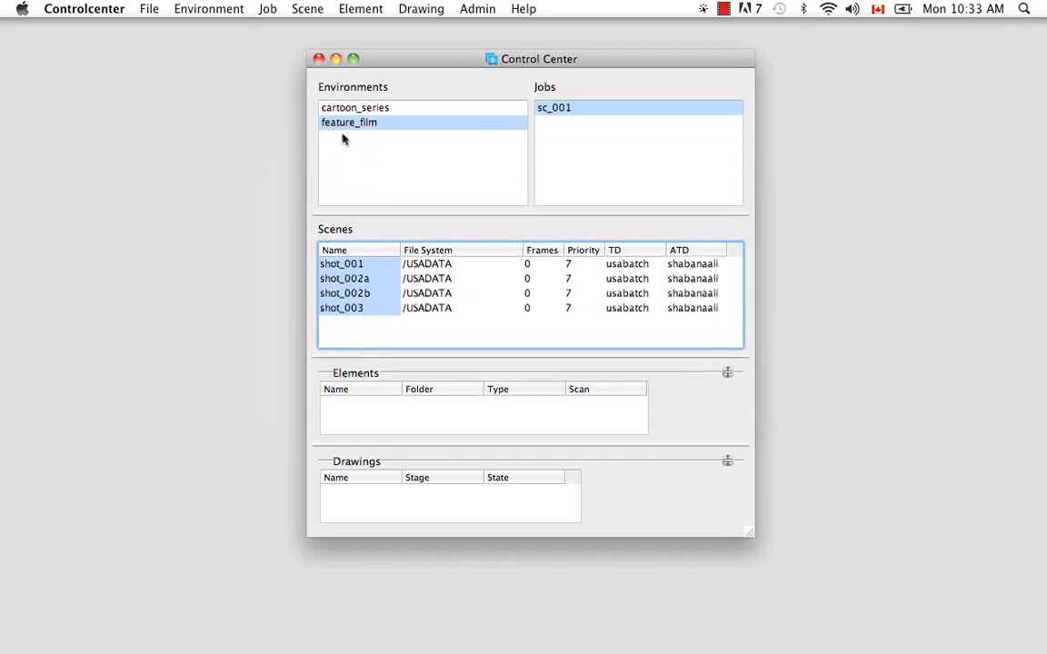
# - Compare the scene lists of job ep_003 in cartoon_series and job sc_001 in feature_film
pyautogui.click(353, 109)
pyautogui.click(555, 138)
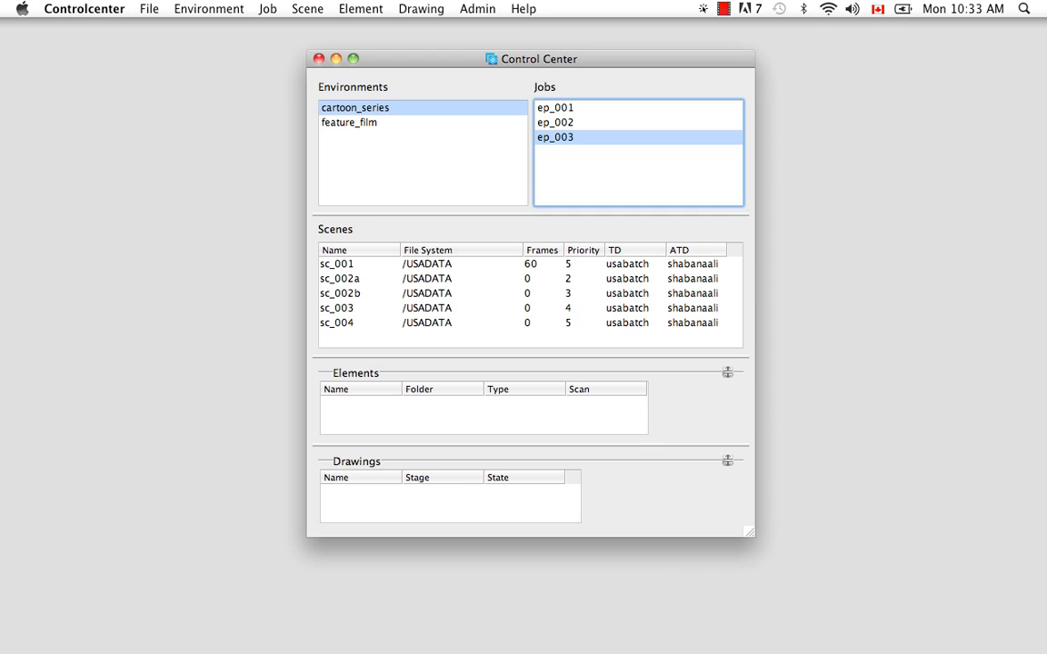
pyautogui.moveTo(688, 627)
pyautogui.click(369, 124)
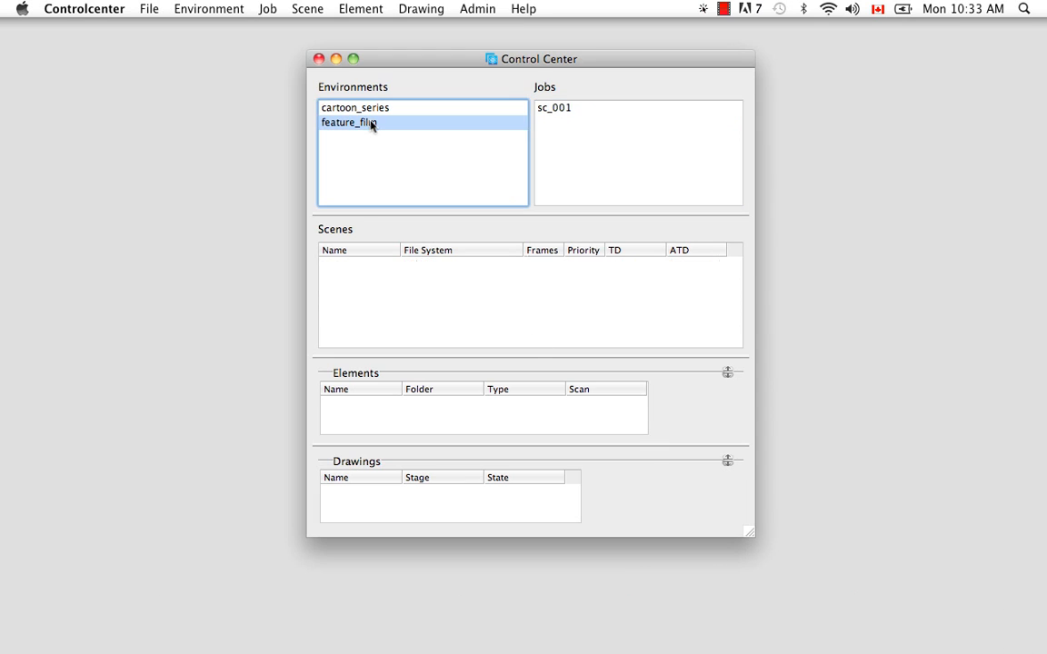
pyautogui.click(559, 109)
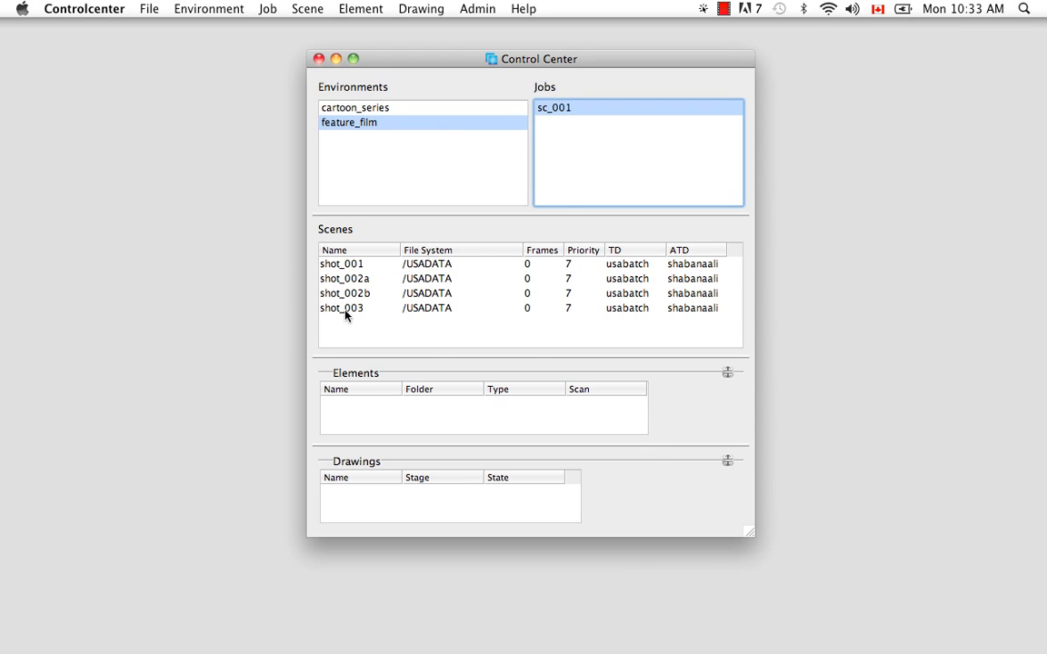
pyautogui.moveTo(783, 627)
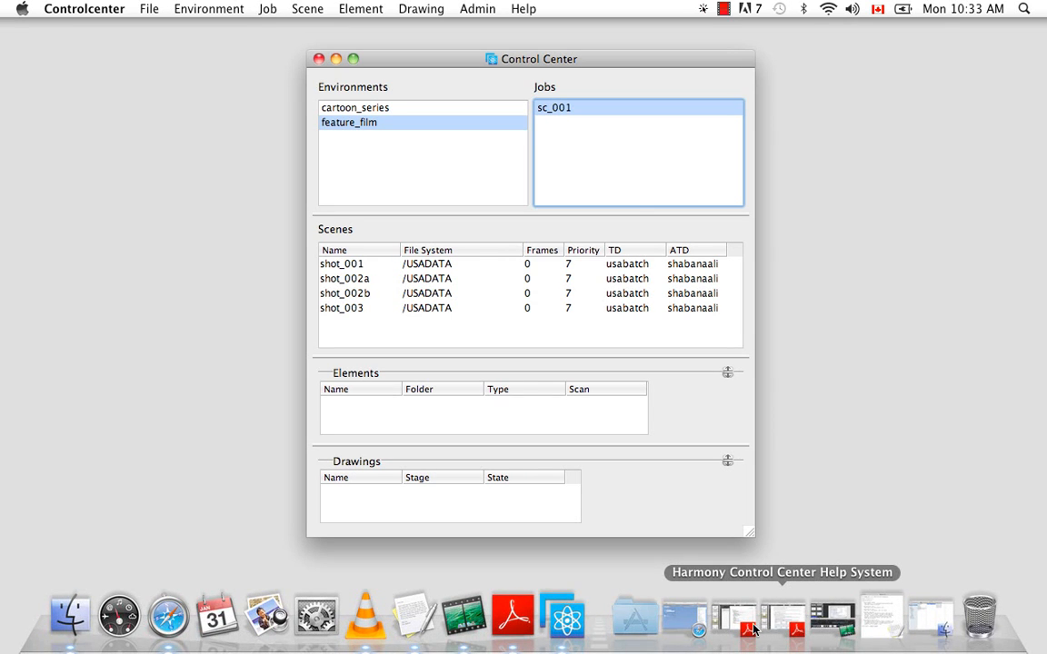
# - Open the Create Scene dialog for job sc_001 to check its file system, then close it
pyautogui.click(465, 329)
pyautogui.rightClick(464, 329)
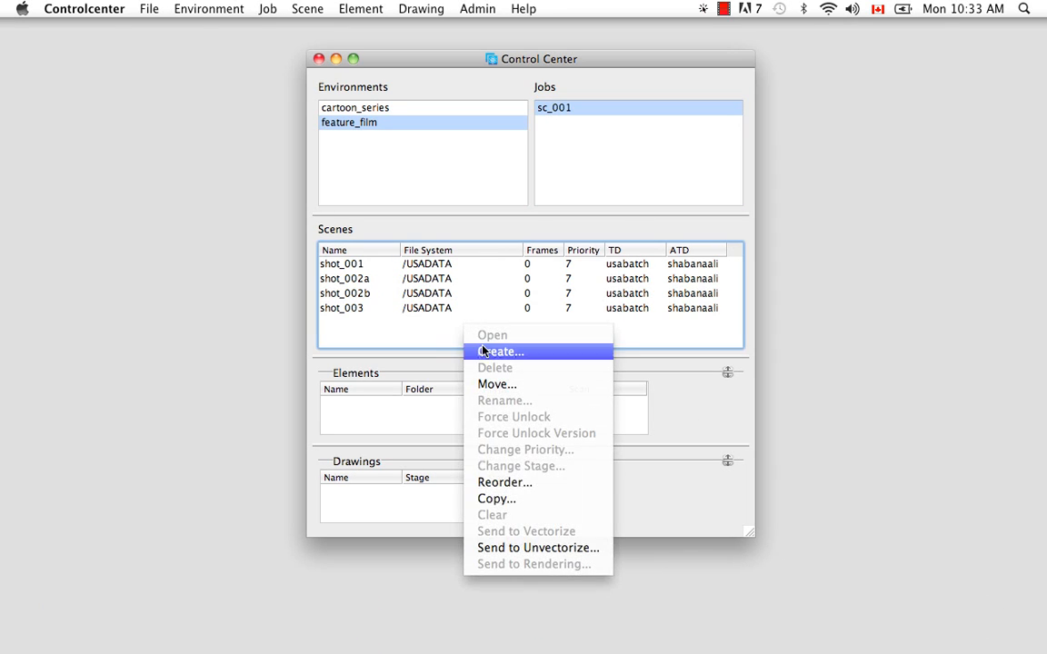
pyautogui.click(490, 352)
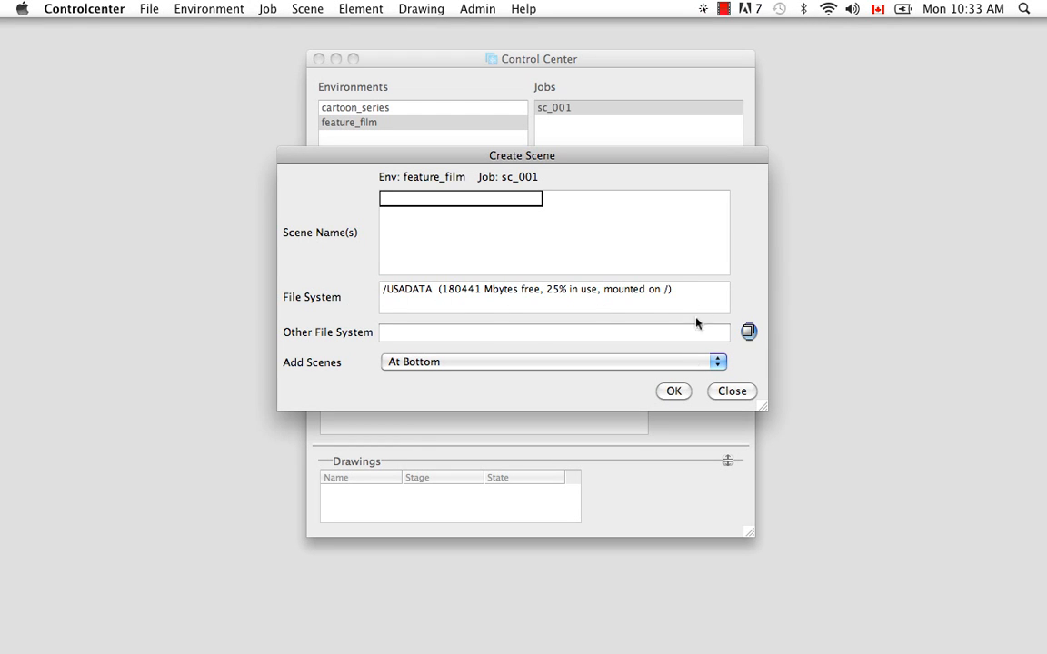
pyautogui.click(727, 391)
# - Switch to Manager.conf in TextEdit and change the scene_dir_pattern entry to USADATA
pyautogui.moveTo(909, 640)
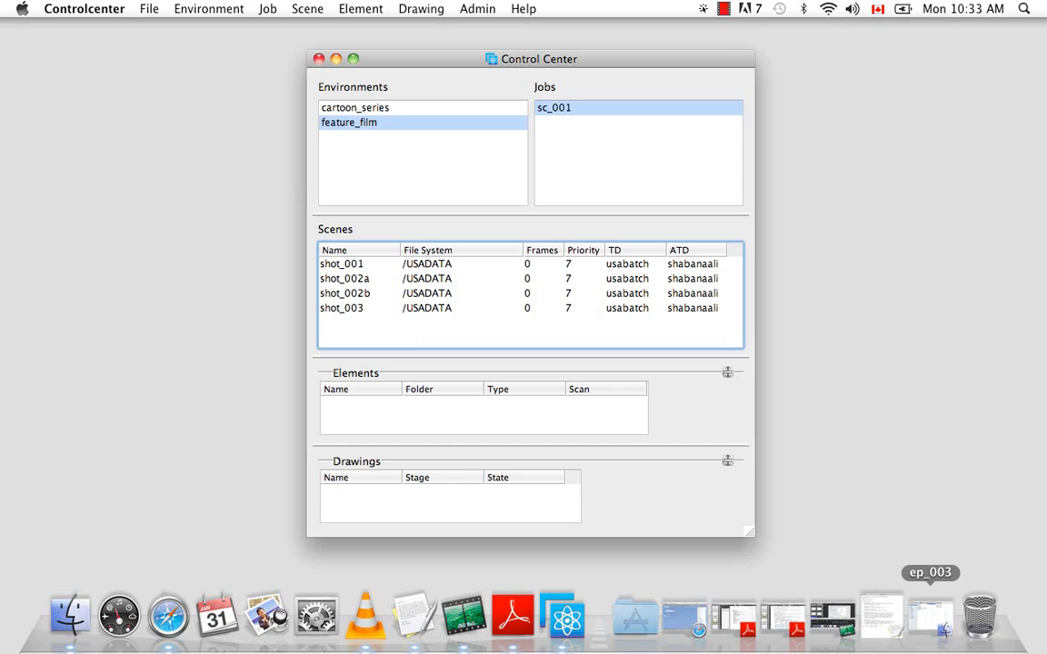
pyautogui.click(881, 618)
pyautogui.click(329, 417)
pyautogui.press('BackSpace')
pyautogui.press('BackSpace')
pyautogui.press('BackSpace')
pyautogui.press('BackSpace')
pyautogui.press('BackSpace')
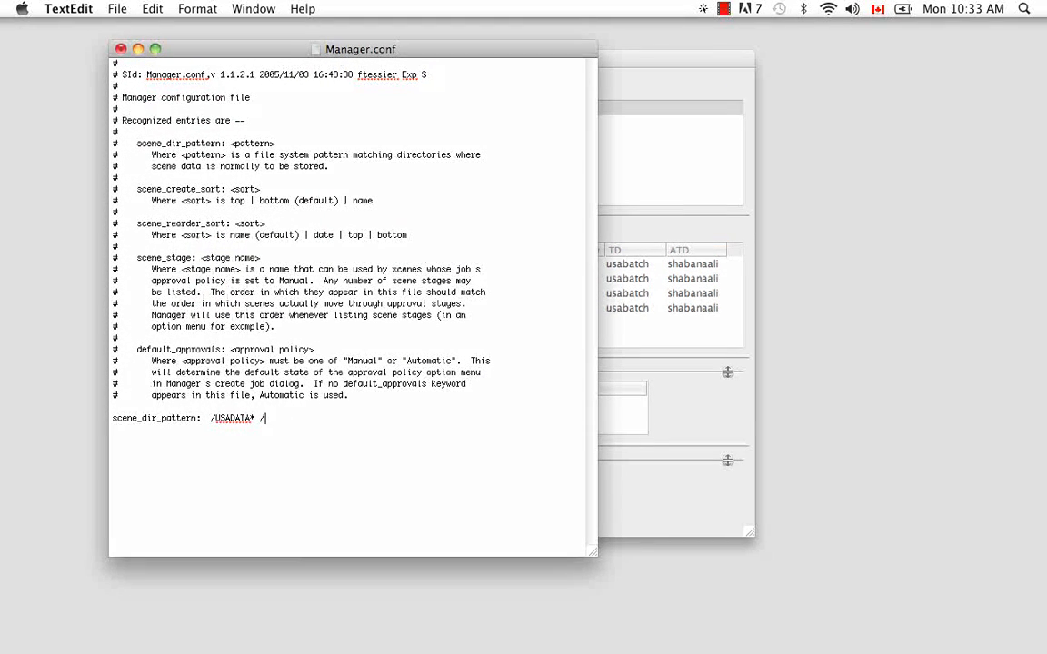
pyautogui.press('BackSpace')
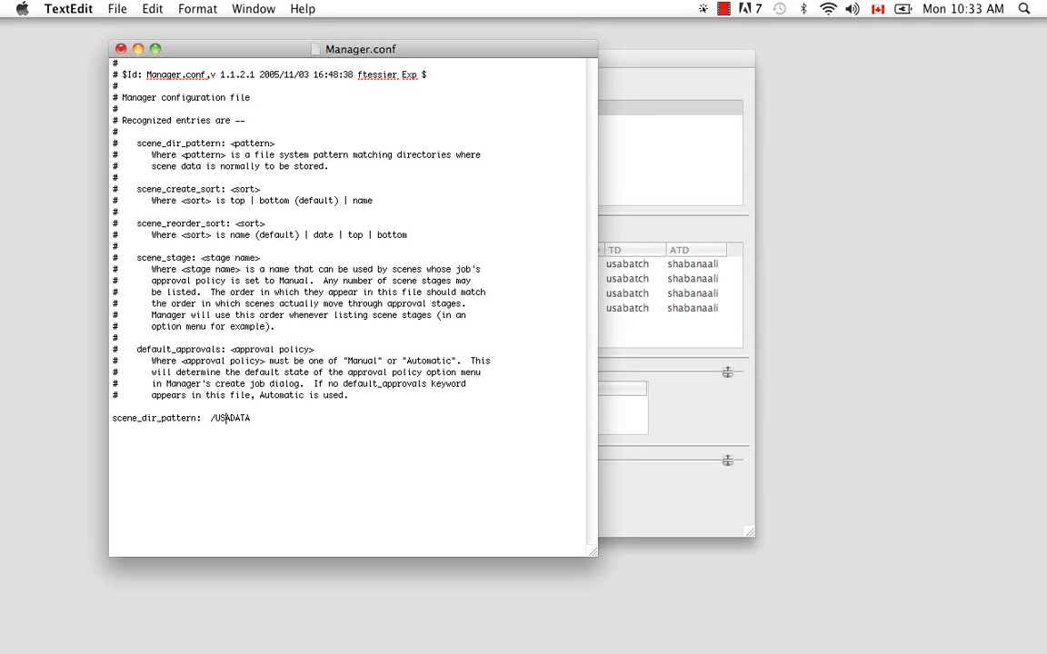
pyautogui.click(216, 418)
pyautogui.press('BackSpace')
pyautogui.press('BackSpace')
# - Save Manager.conf and close its window
pyautogui.click(117, 8)
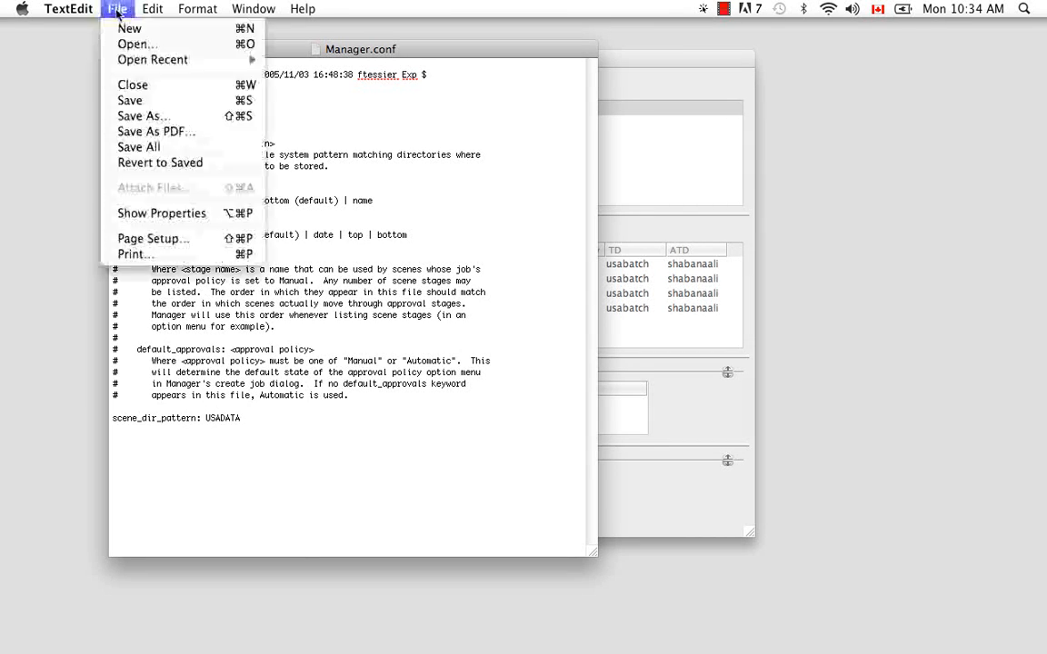
pyautogui.click(143, 102)
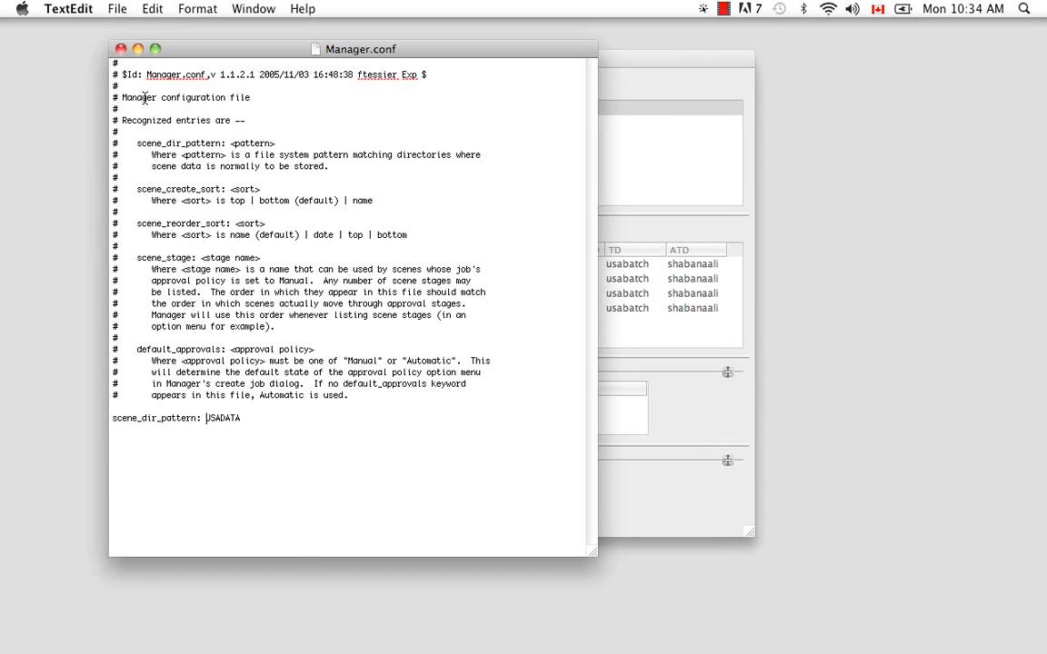
pyautogui.click(121, 49)
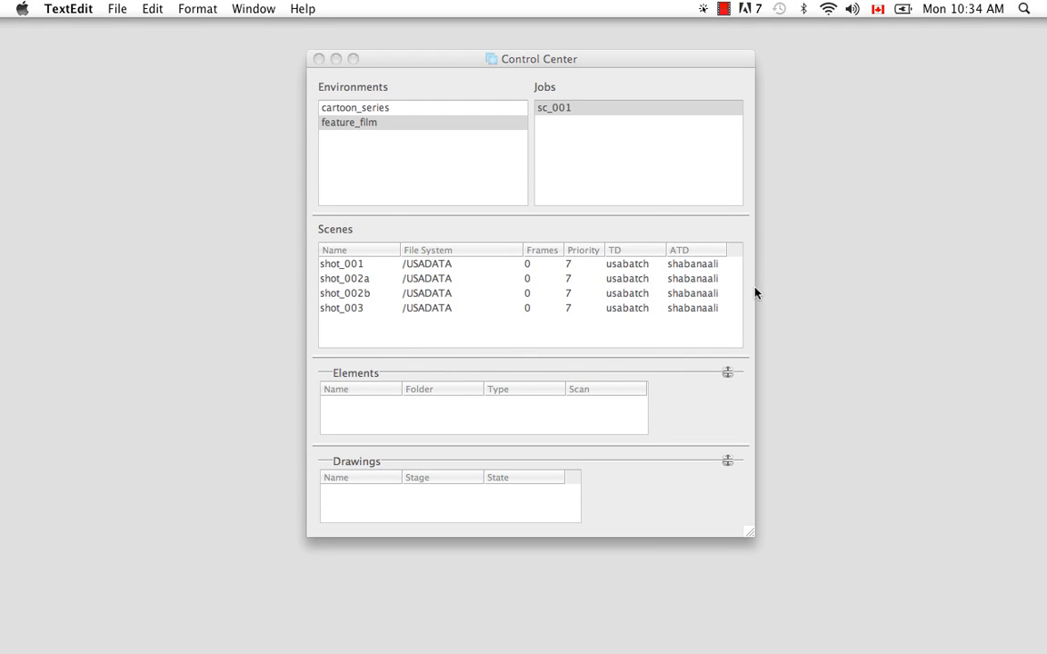
# - Bring up Finder to view the sc_001 scene folders inside USADATA, then minimize the window
pyautogui.moveTo(727, 651)
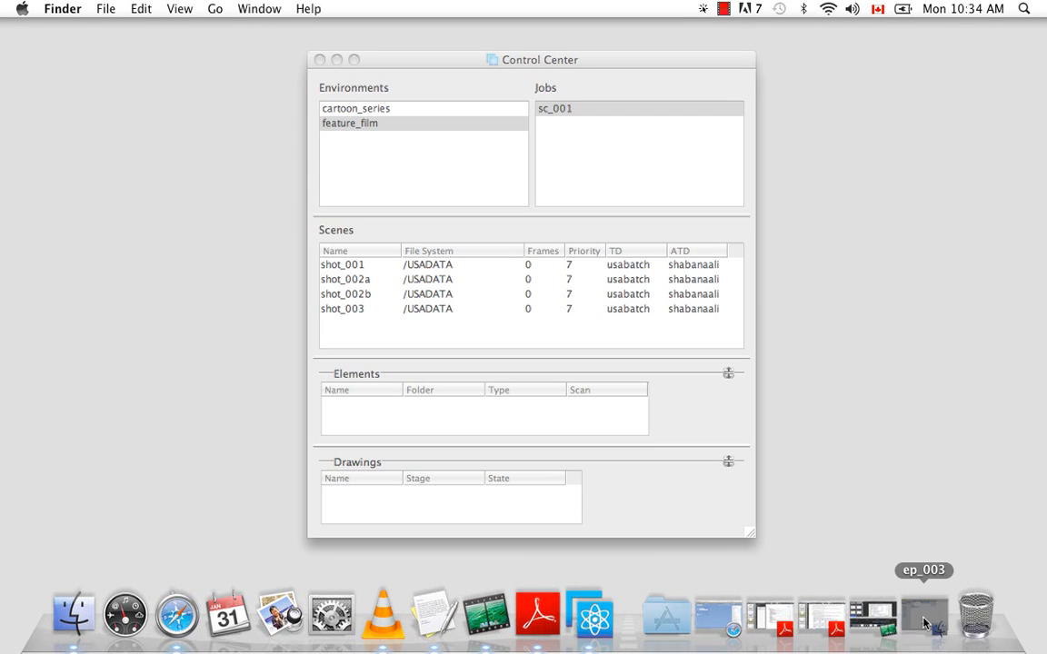
pyautogui.click(924, 624)
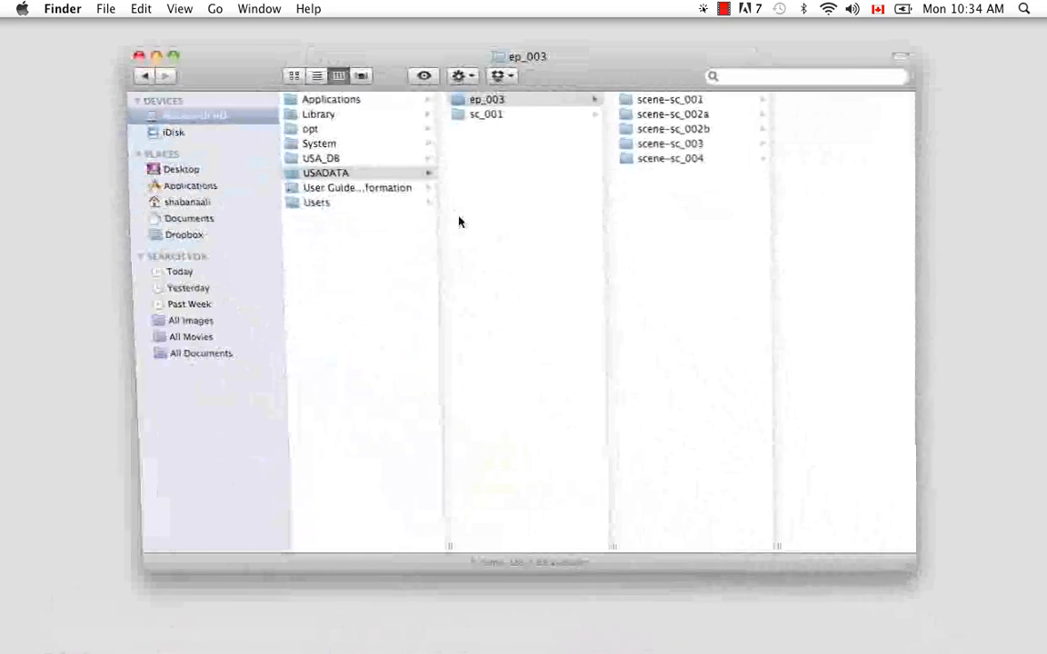
pyautogui.click(491, 115)
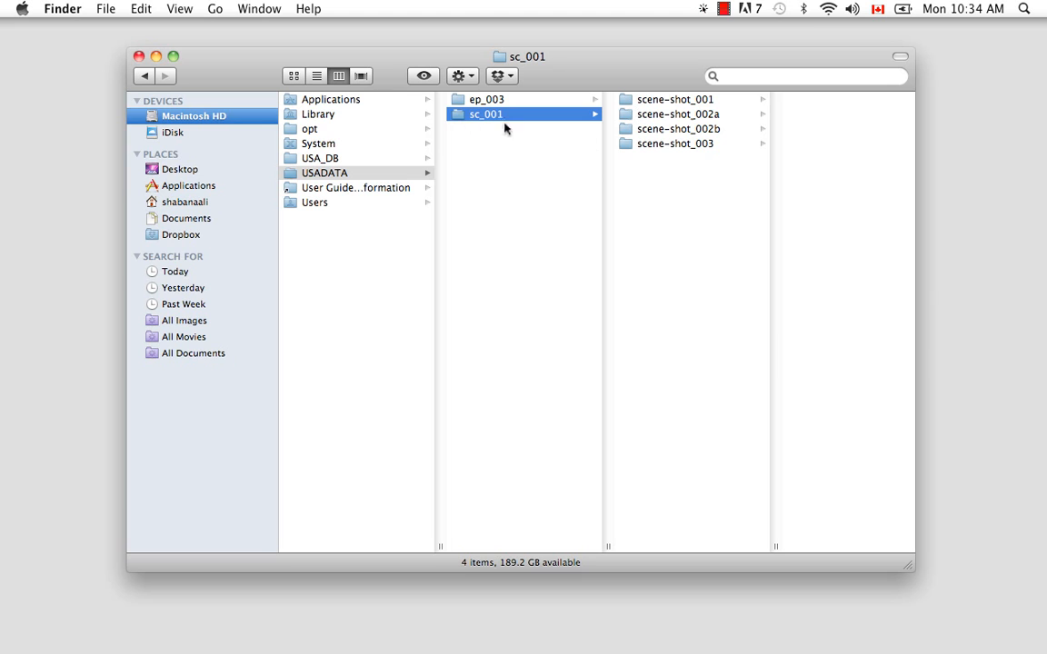
pyautogui.click(156, 57)
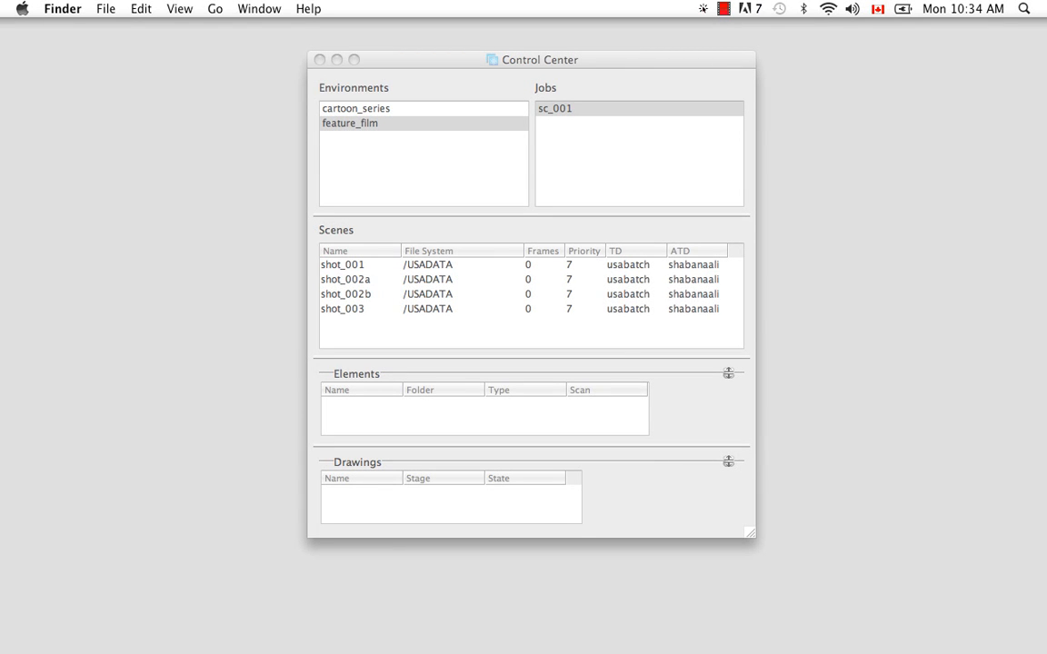
# - Browse to Manager.conf in Toon Boom Harmony 9.2's tba/resources/samples folder and open its Get Info window
pyautogui.moveTo(823, 651)
pyautogui.click(925, 625)
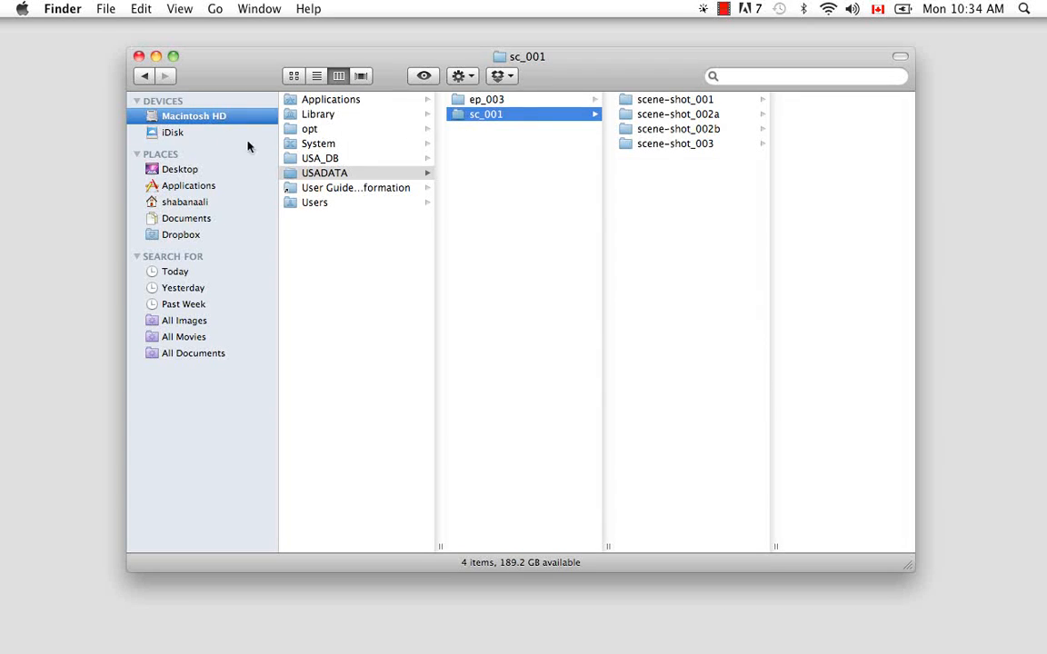
pyautogui.click(188, 185)
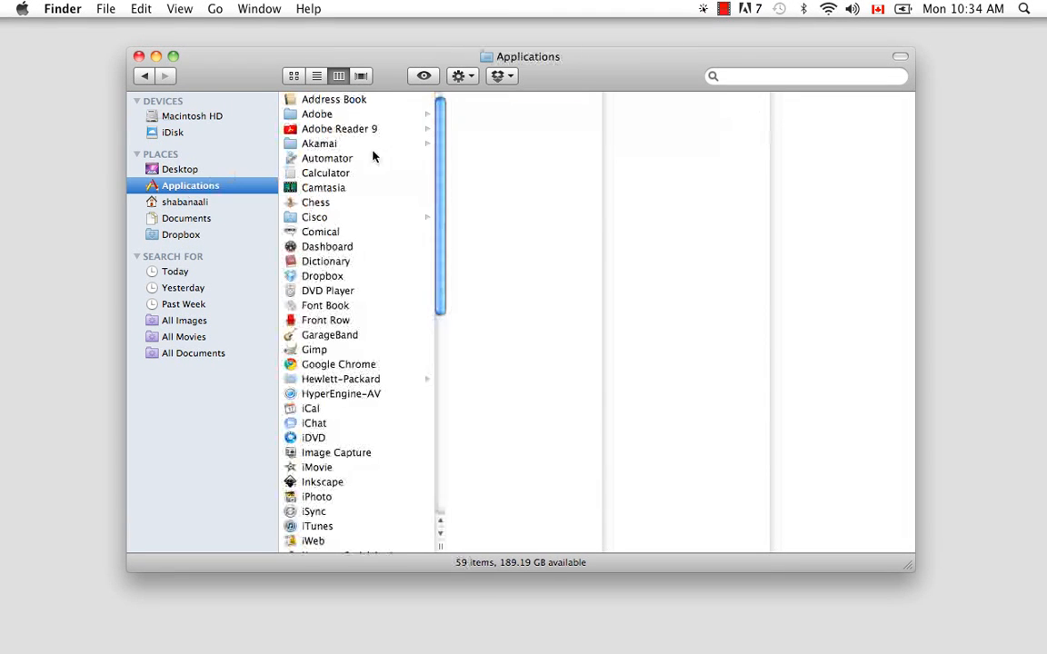
pyautogui.moveTo(443, 192); pyautogui.dragTo(448, 463)
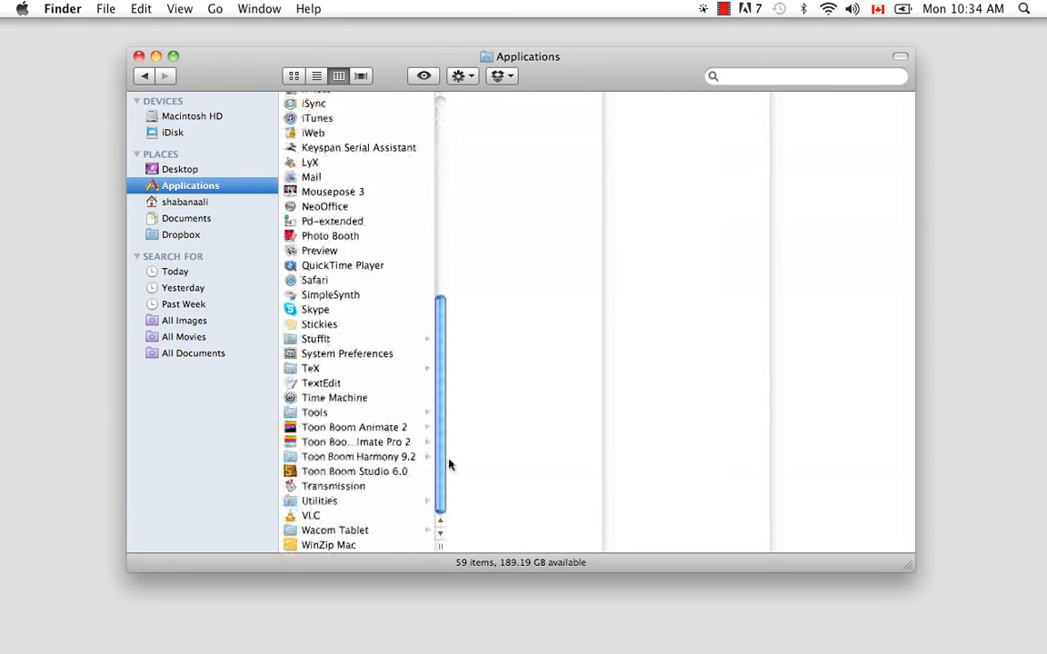
pyautogui.click(363, 457)
pyautogui.click(479, 188)
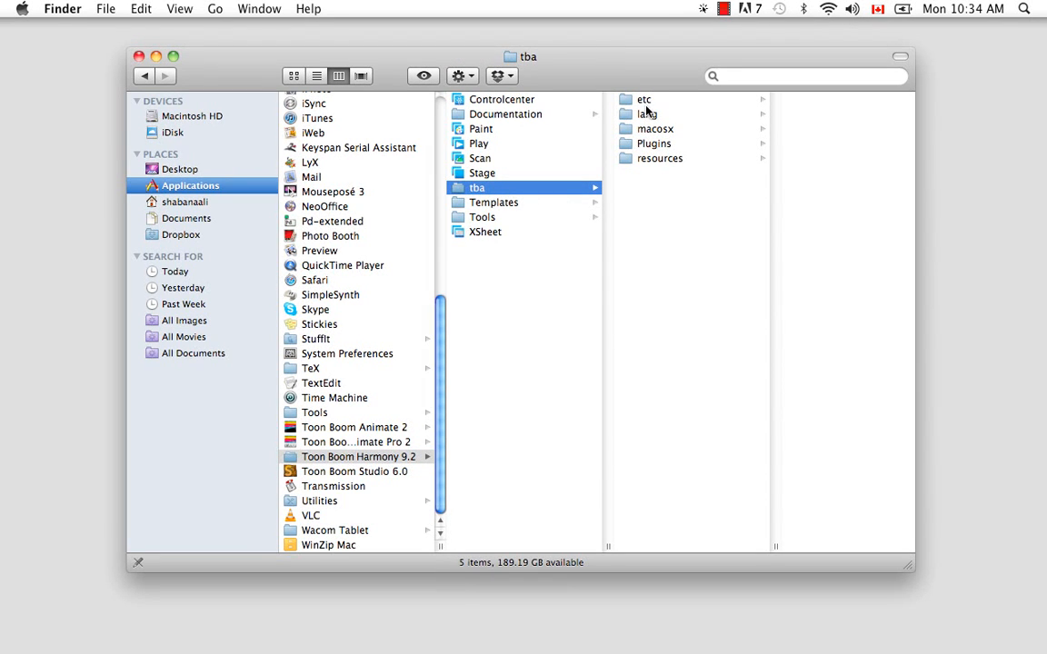
pyautogui.click(658, 158)
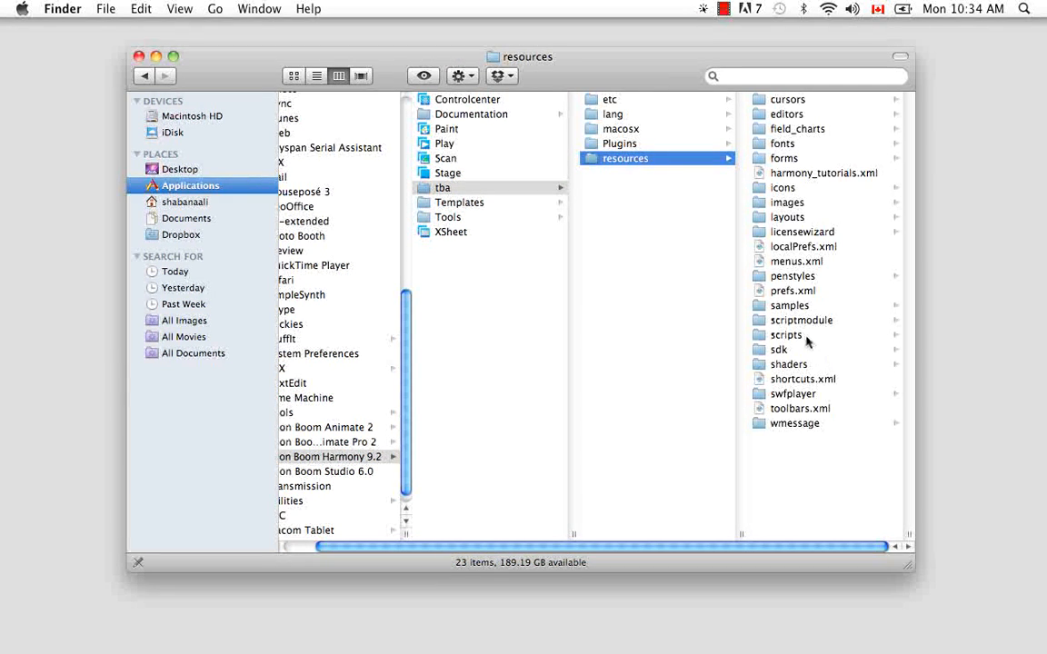
pyautogui.click(789, 306)
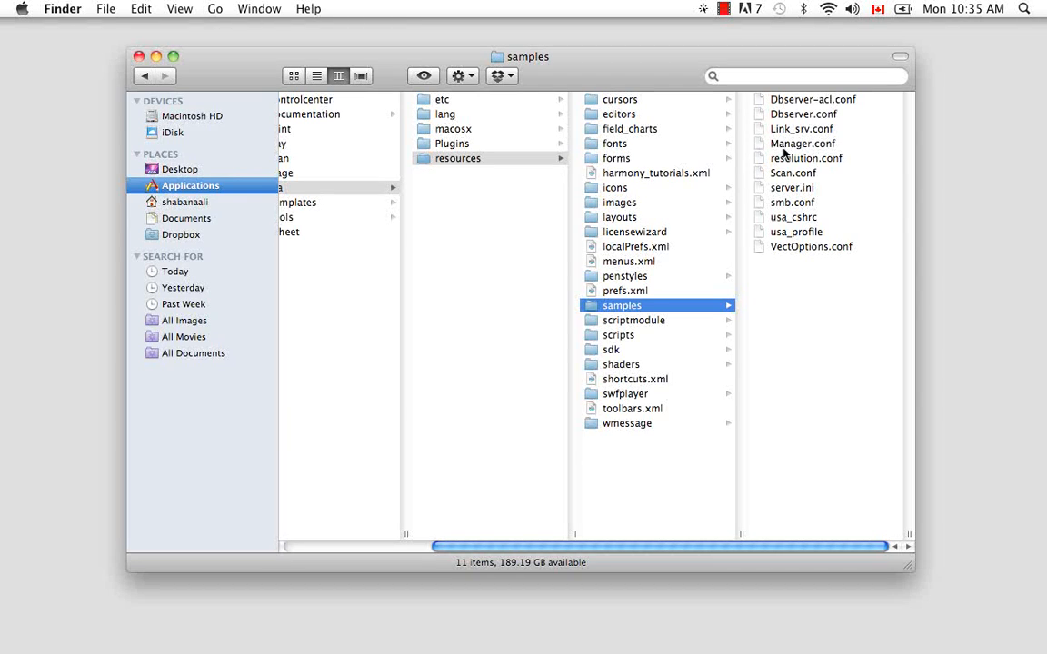
pyautogui.click(782, 145)
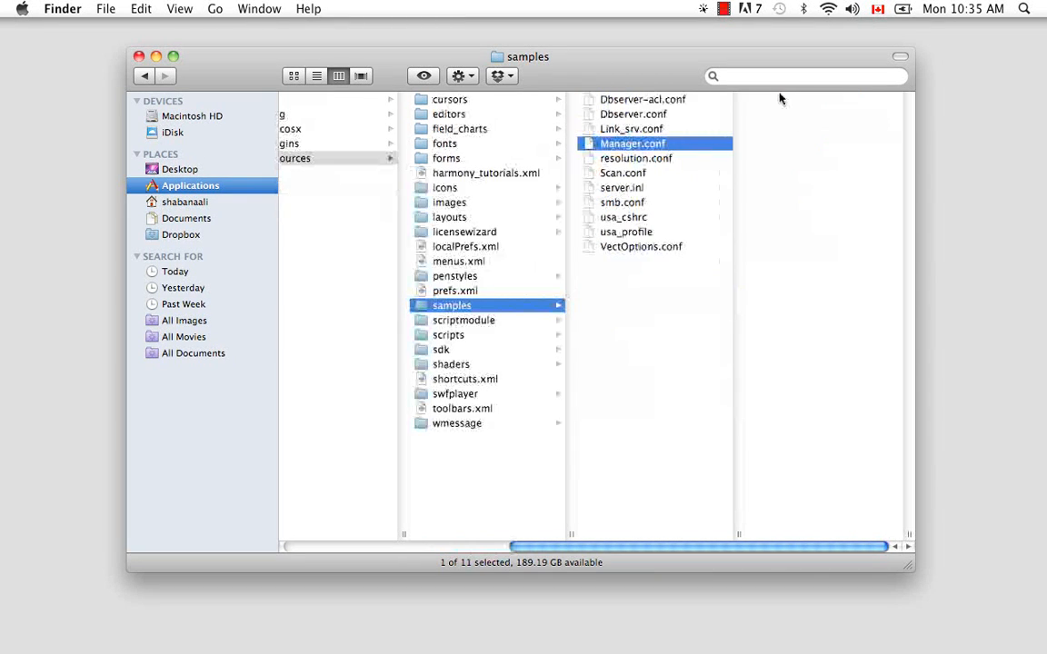
pyautogui.rightClick(622, 147)
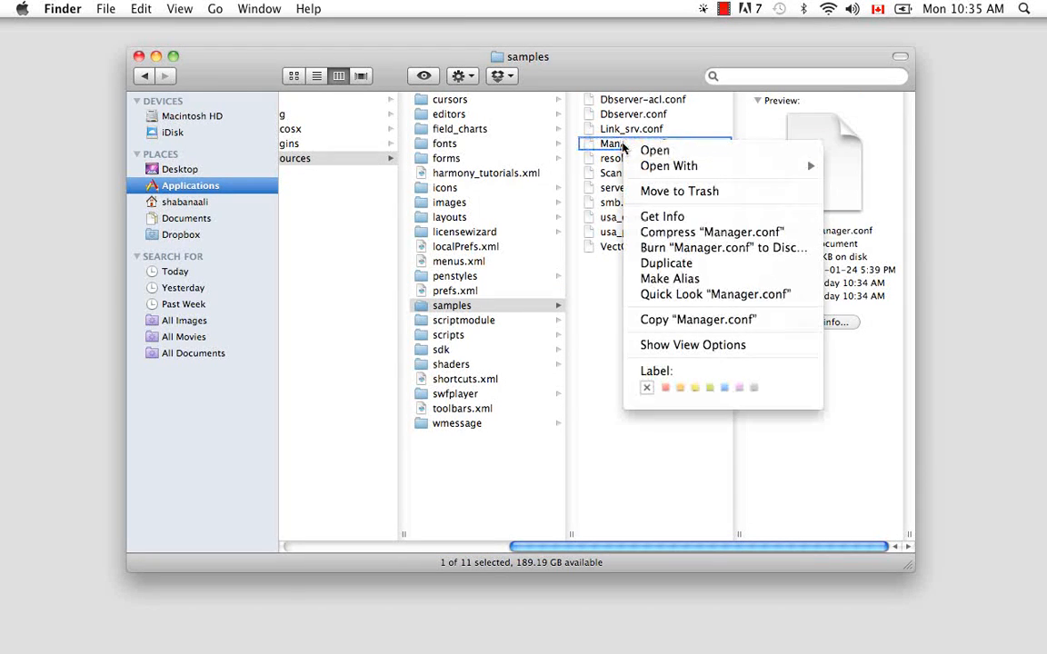
pyautogui.click(661, 216)
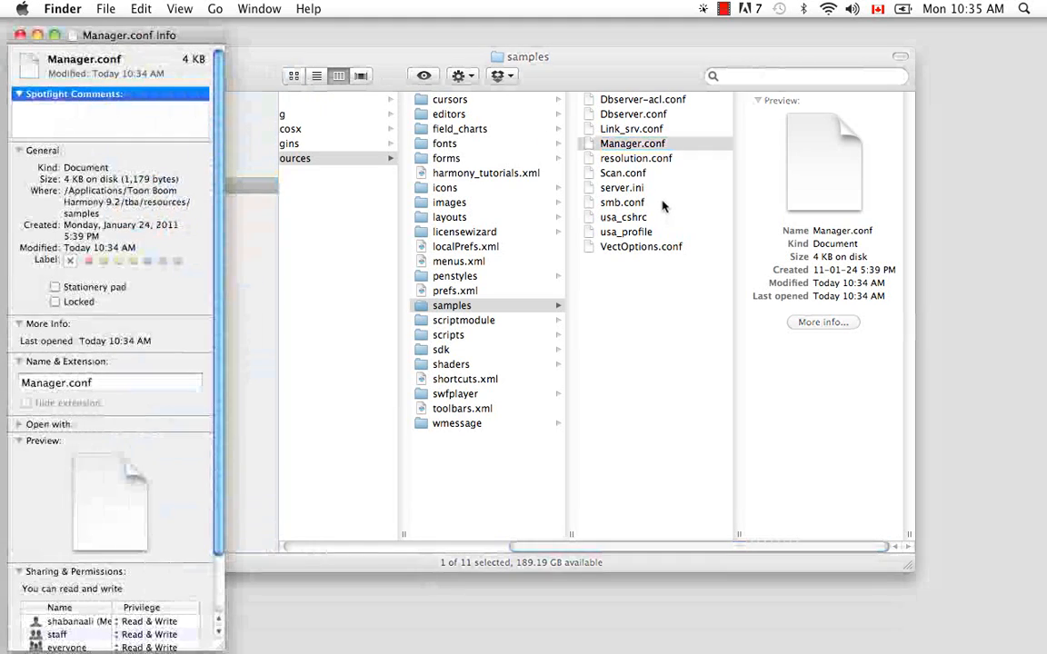
# - Unlock the file's sharing and permissions settings by entering the account password
pyautogui.moveTo(221, 392); pyautogui.dragTo(226, 477)
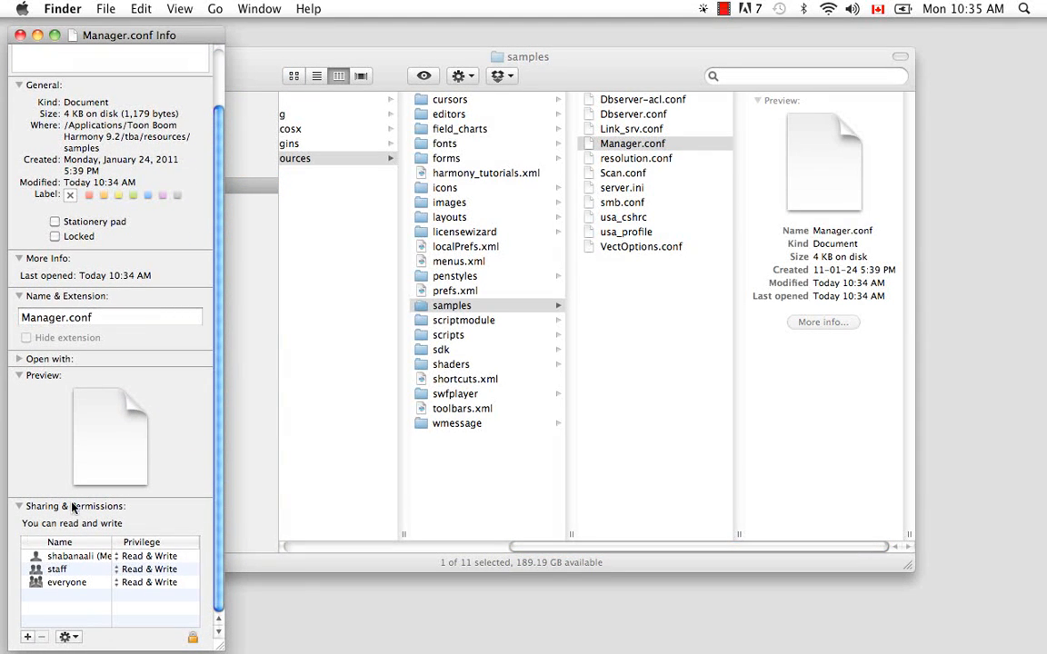
pyautogui.click(194, 637)
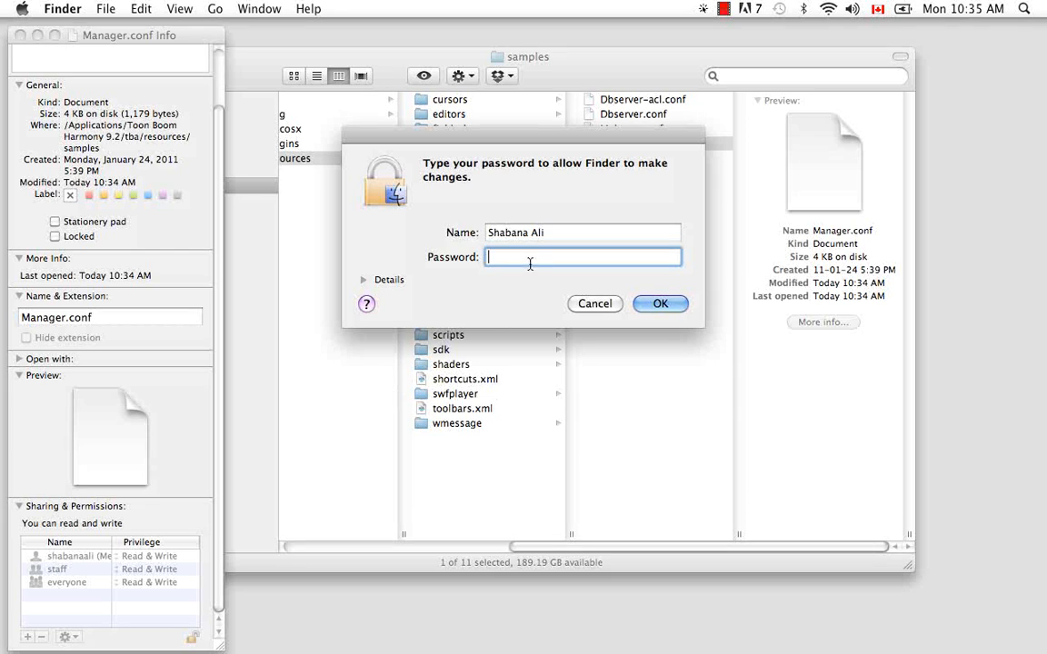
pyautogui.write('•••••••••••')
pyautogui.click(668, 306)
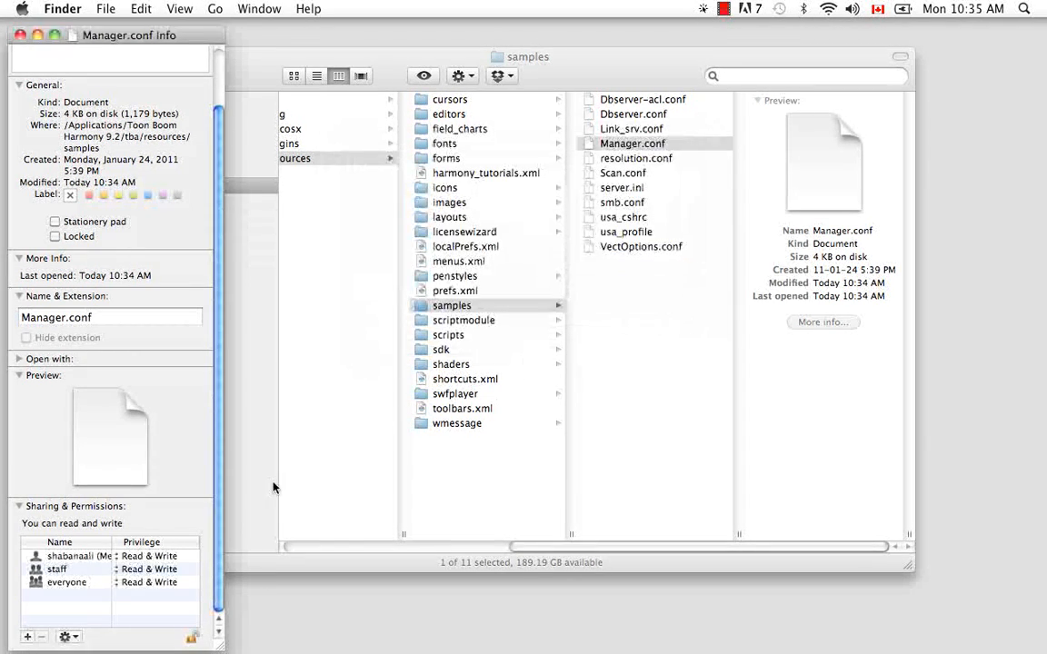
# - Switch the owner's privilege to Read only and back to Read & Write, then close the Info and Finder windows
pyautogui.click(159, 557)
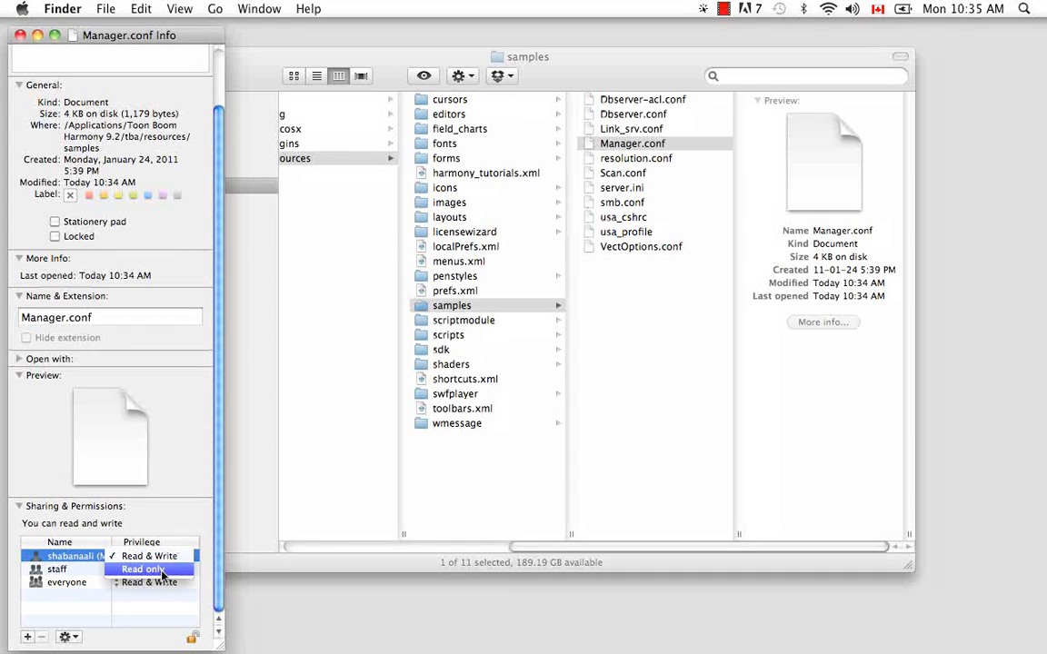
pyautogui.click(163, 573)
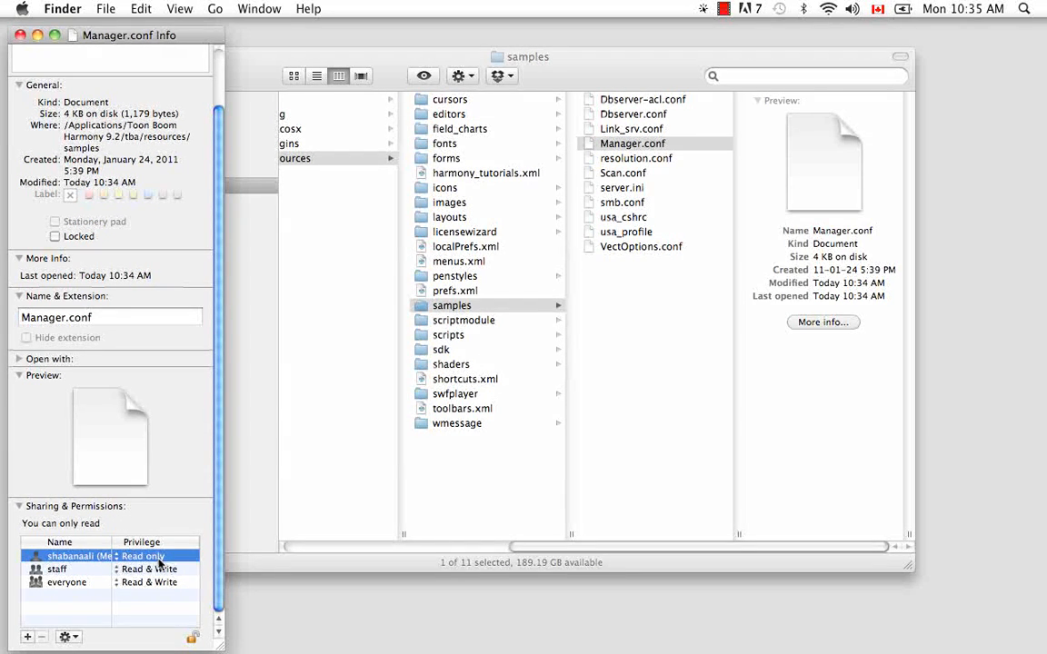
pyautogui.click(159, 557)
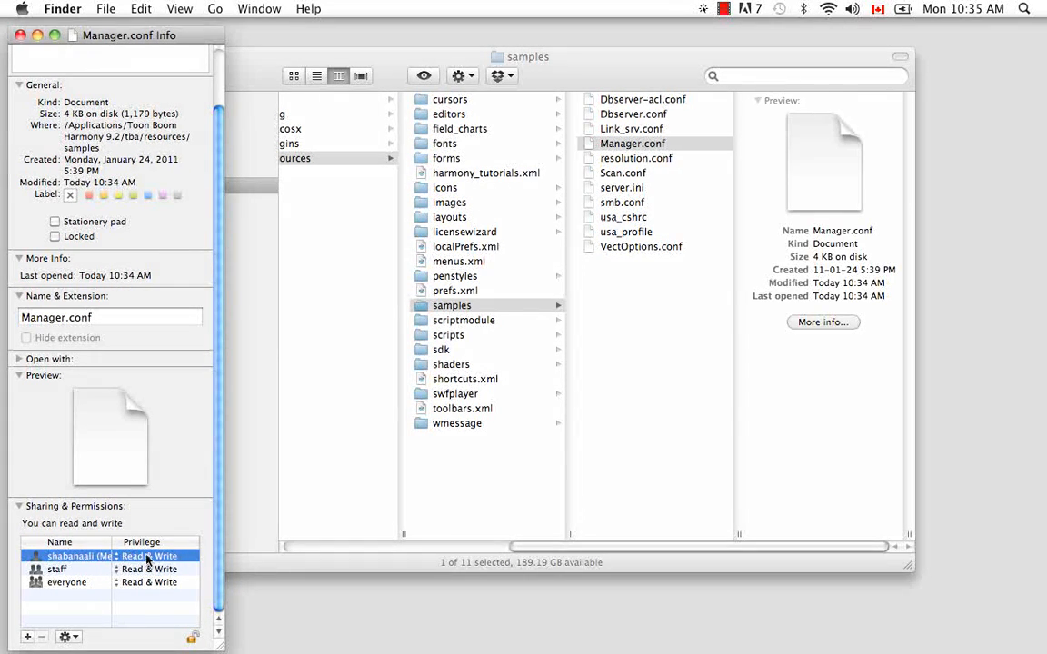
pyautogui.click(20, 34)
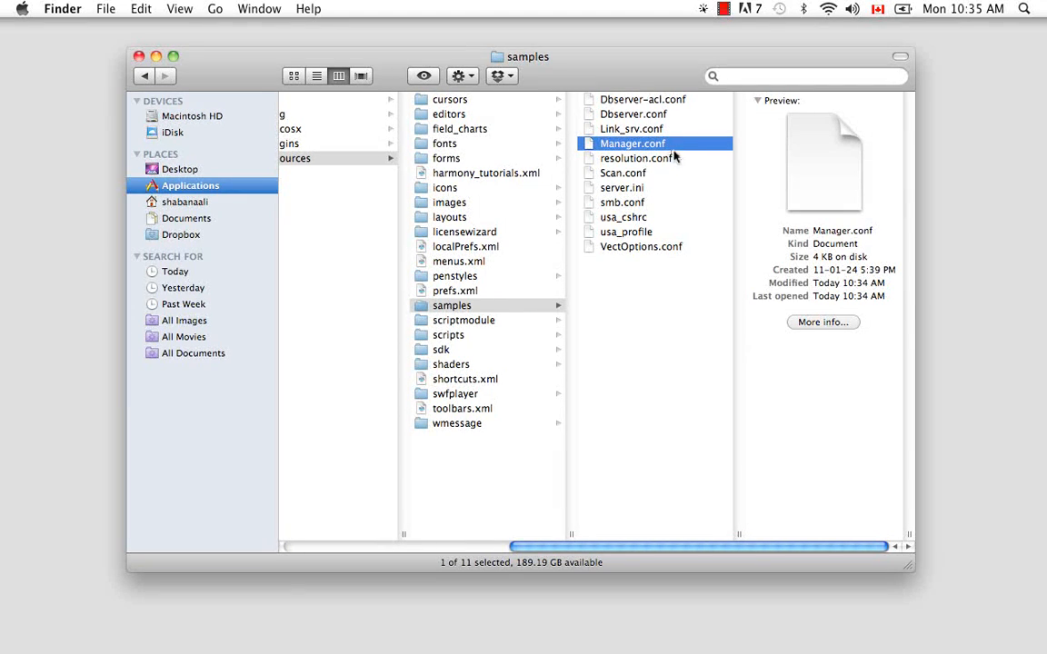
pyautogui.click(138, 57)
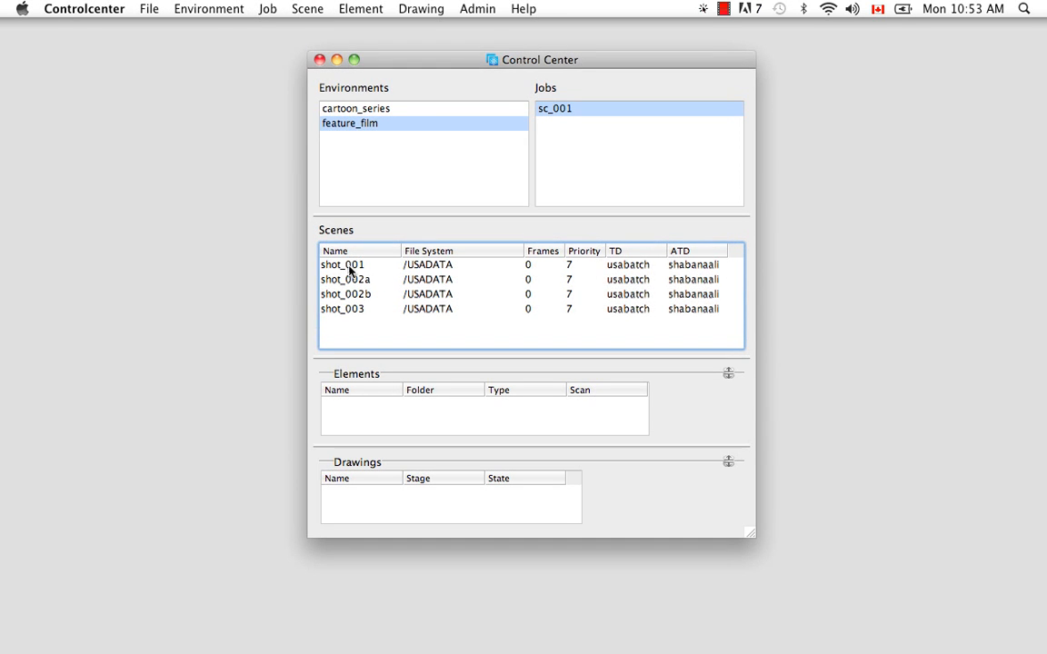
# - Try moving scene shot_002a to the /USA_DB/ filesystem in the Move Scene dialog, then cancel
pyautogui.click(351, 267)
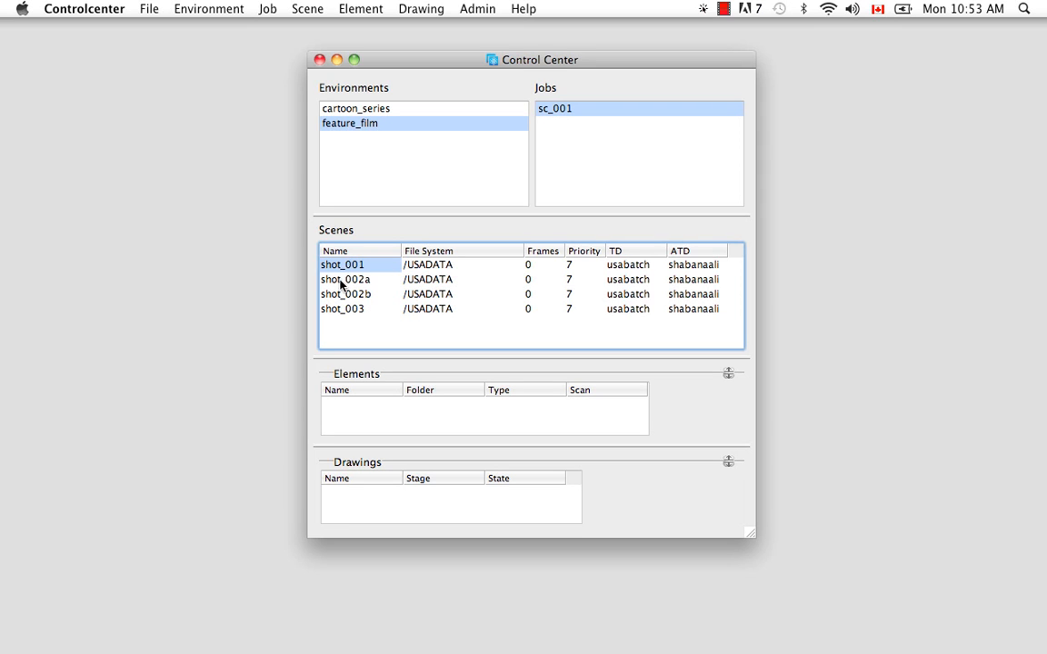
pyautogui.click(307, 9)
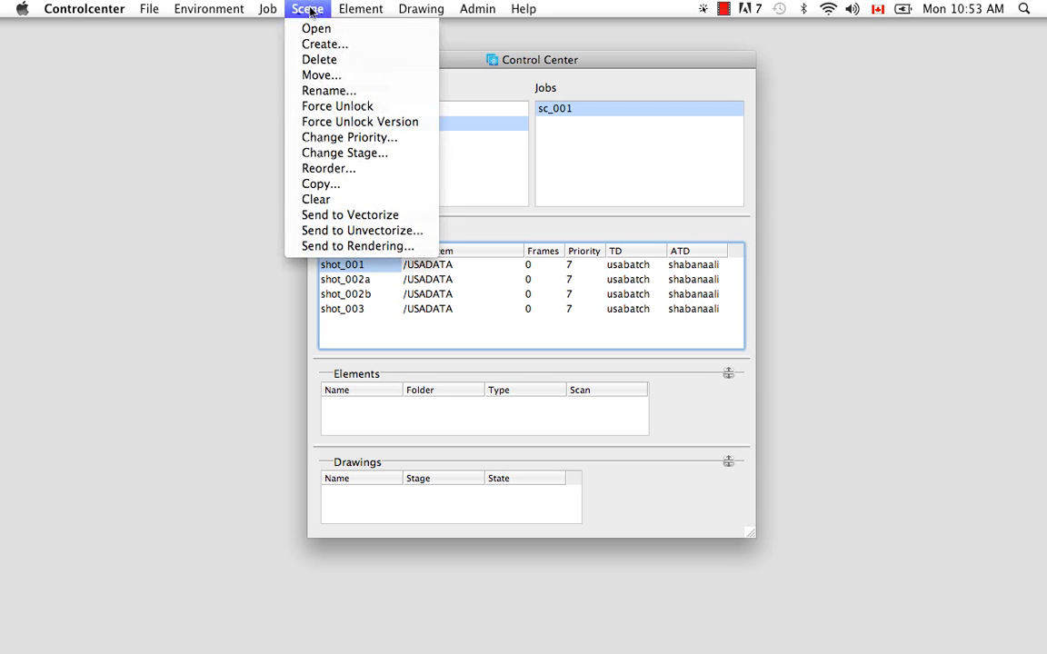
pyautogui.click(401, 336)
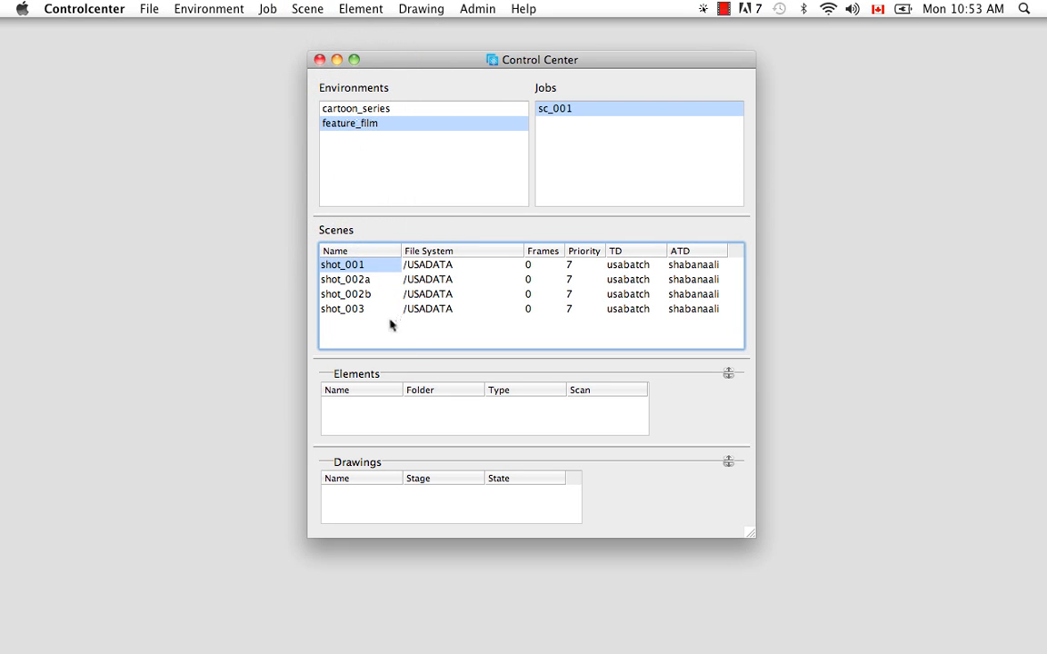
pyautogui.rightClick(362, 266)
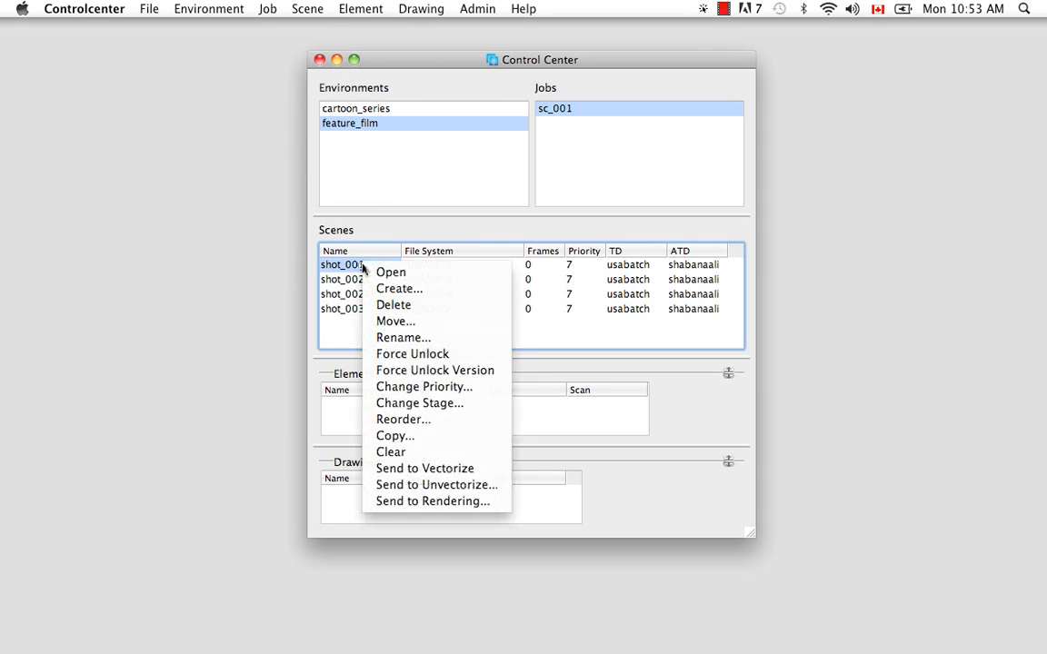
pyautogui.click(379, 320)
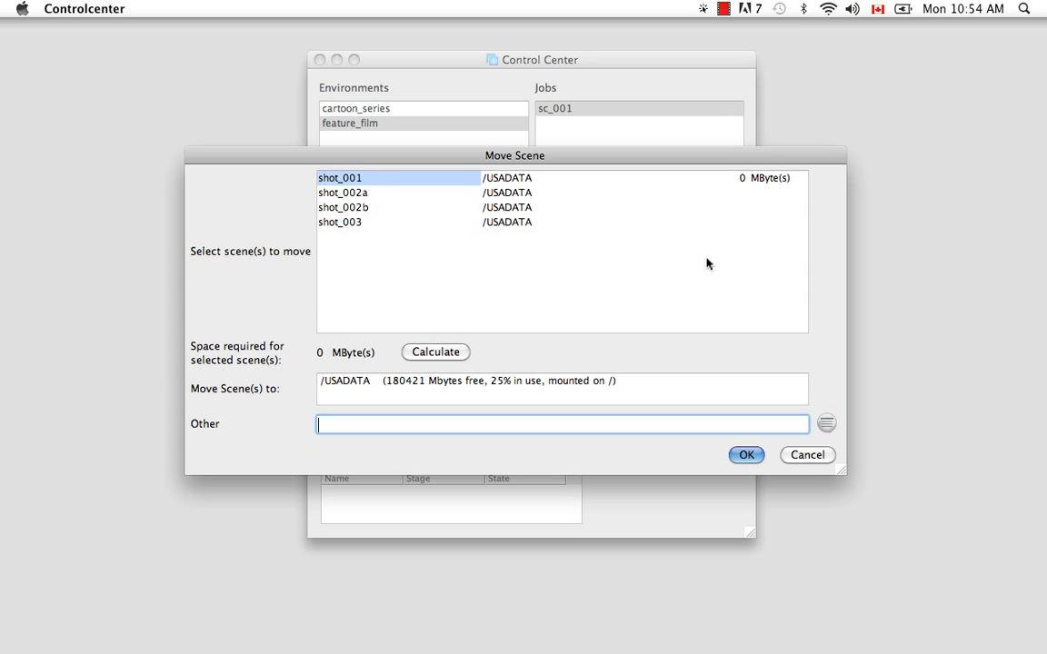
pyautogui.click(353, 193)
pyautogui.click(434, 352)
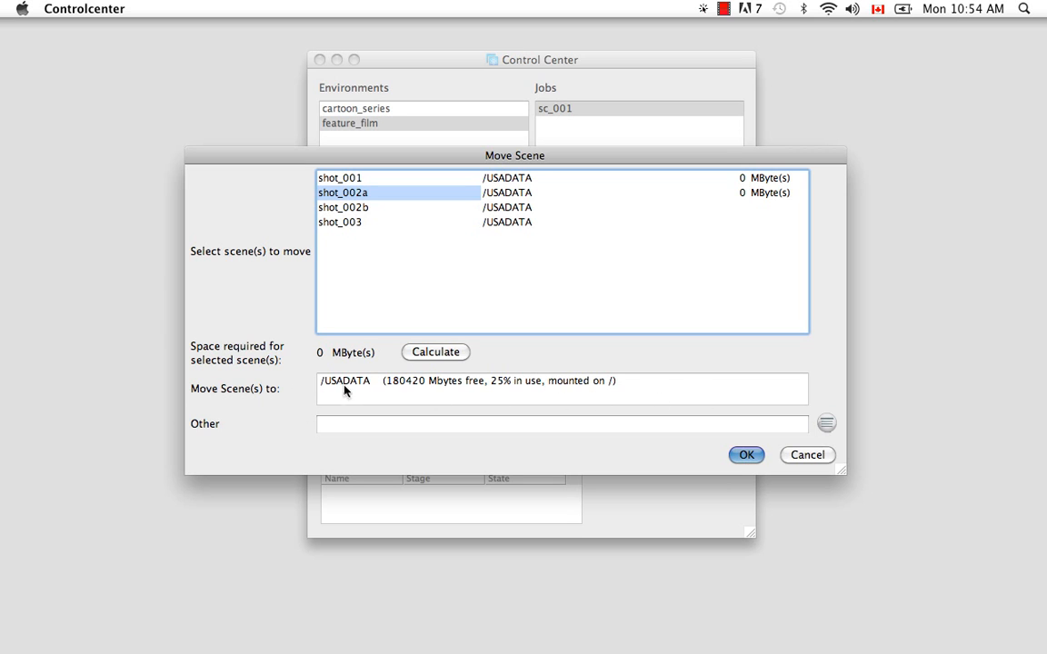
pyautogui.click(826, 424)
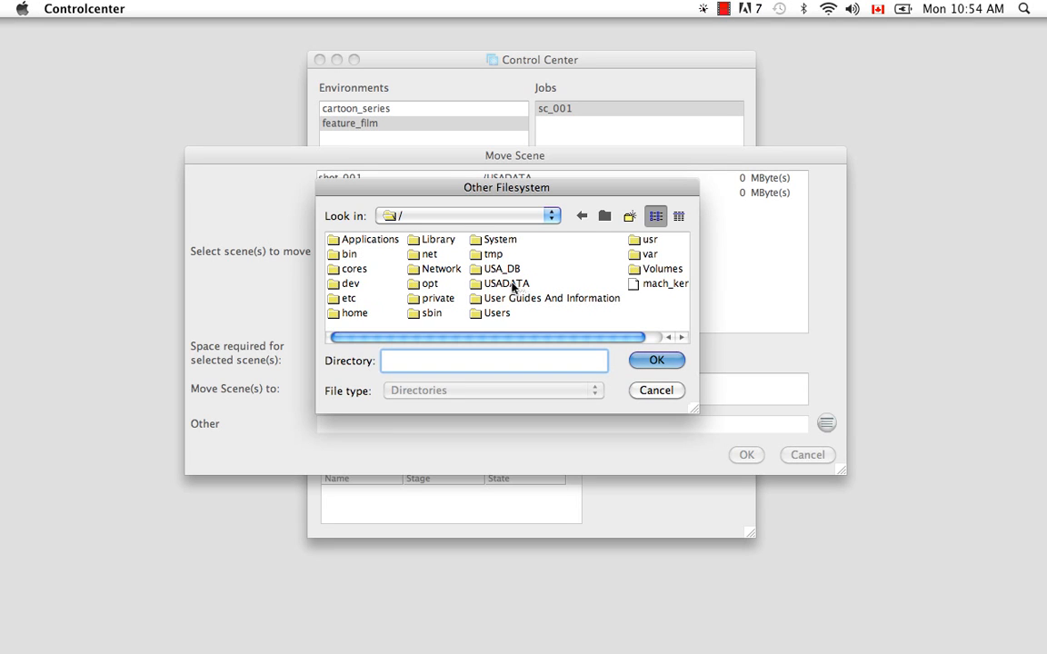
pyautogui.click(486, 268)
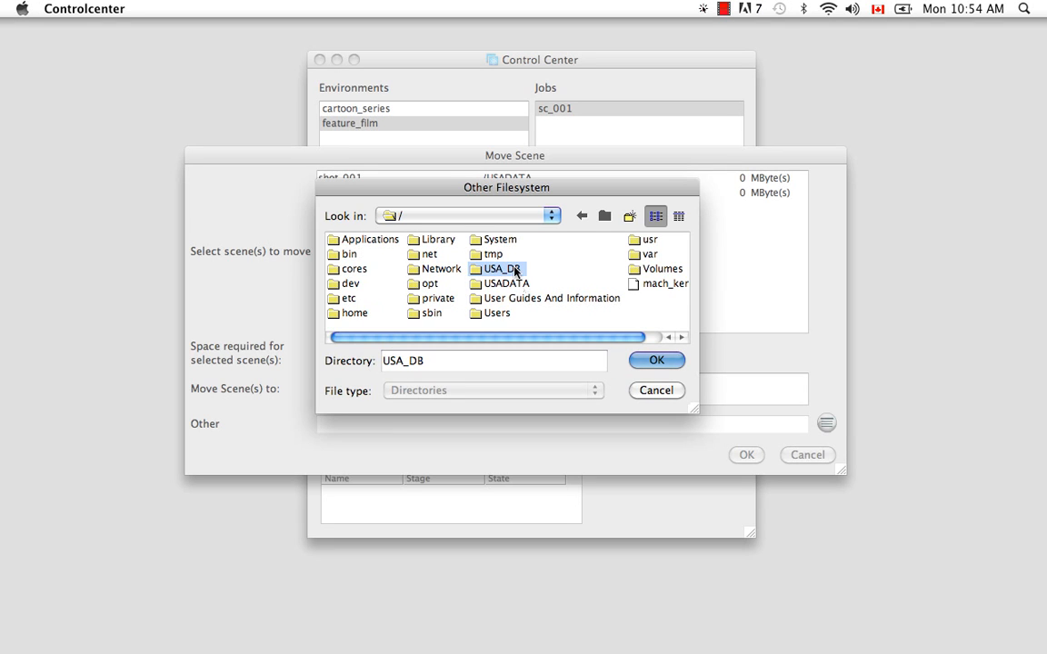
pyautogui.click(660, 360)
pyautogui.click(664, 361)
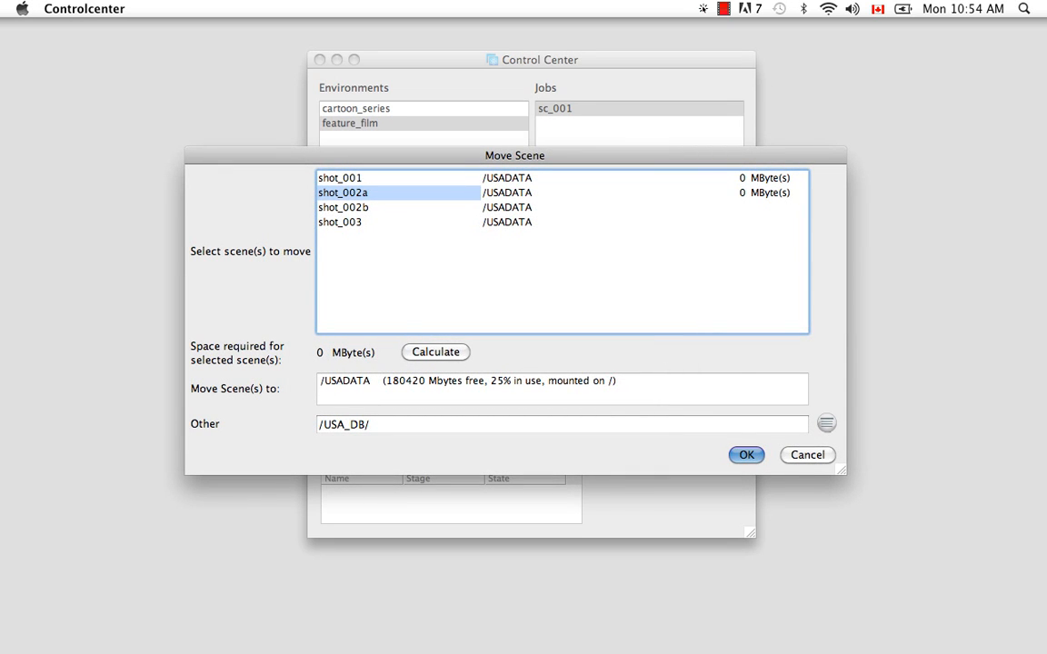
pyautogui.click(344, 424)
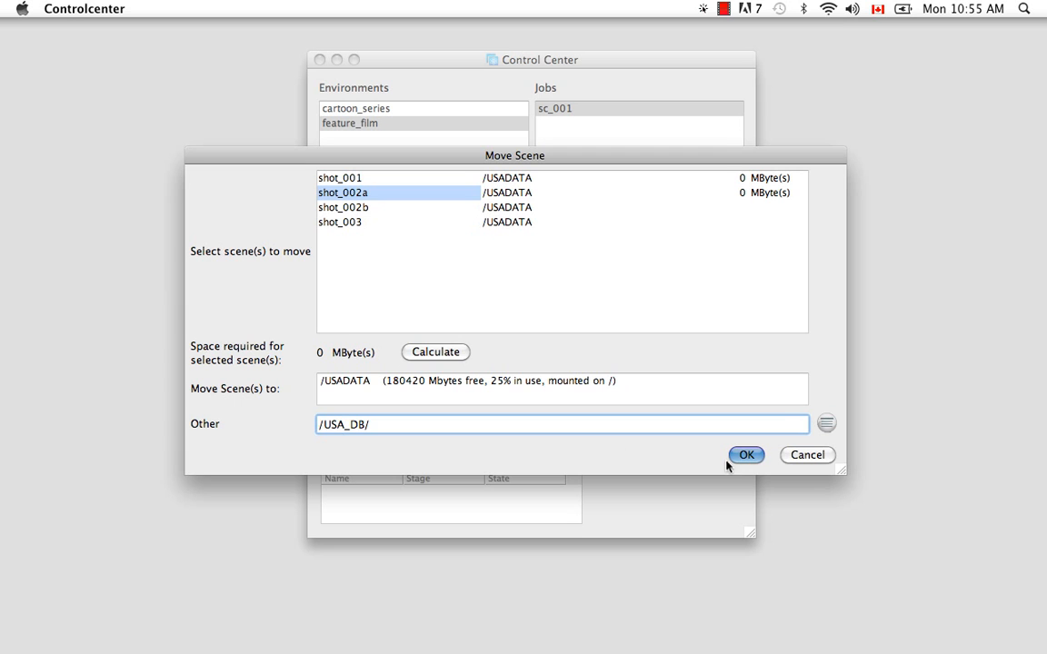
pyautogui.click(824, 456)
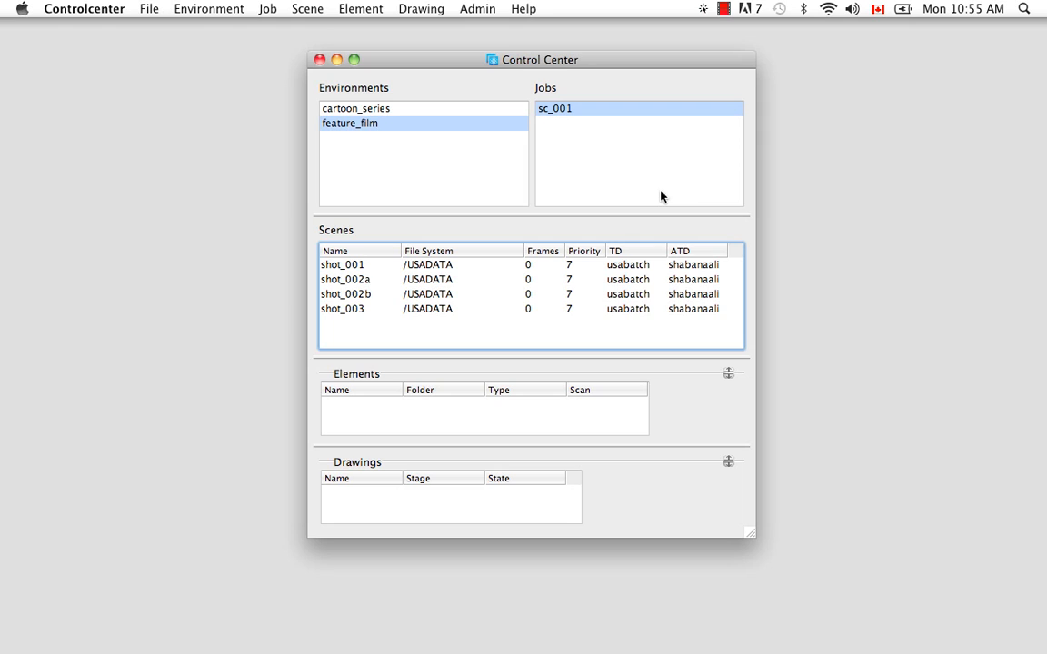
# - Rename scene shot_001 as shot_001a
pyautogui.click(349, 266)
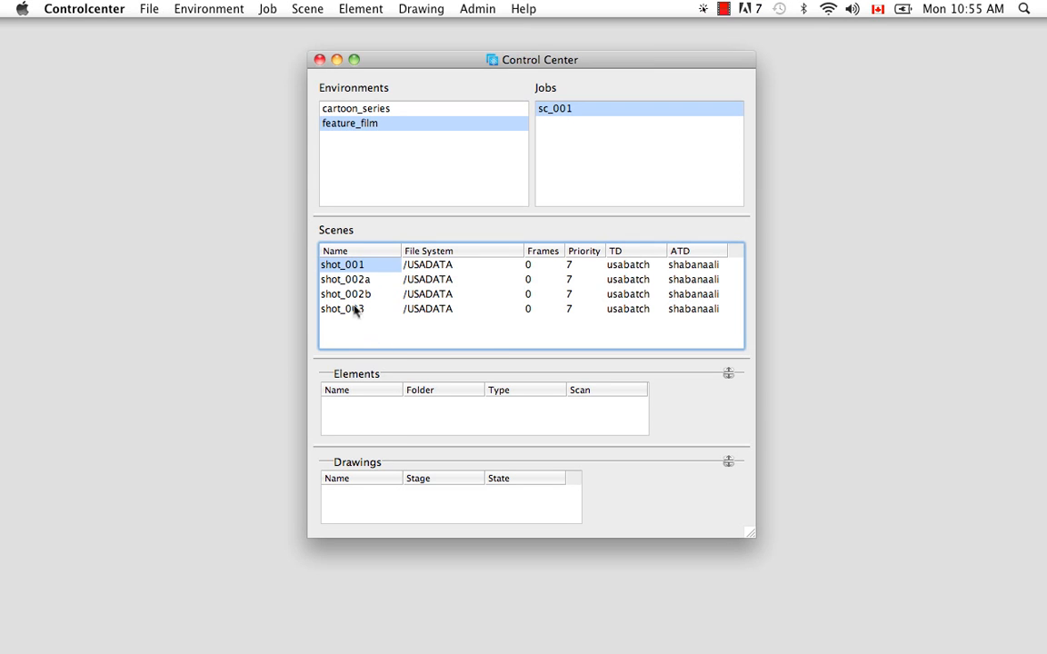
pyautogui.click(308, 9)
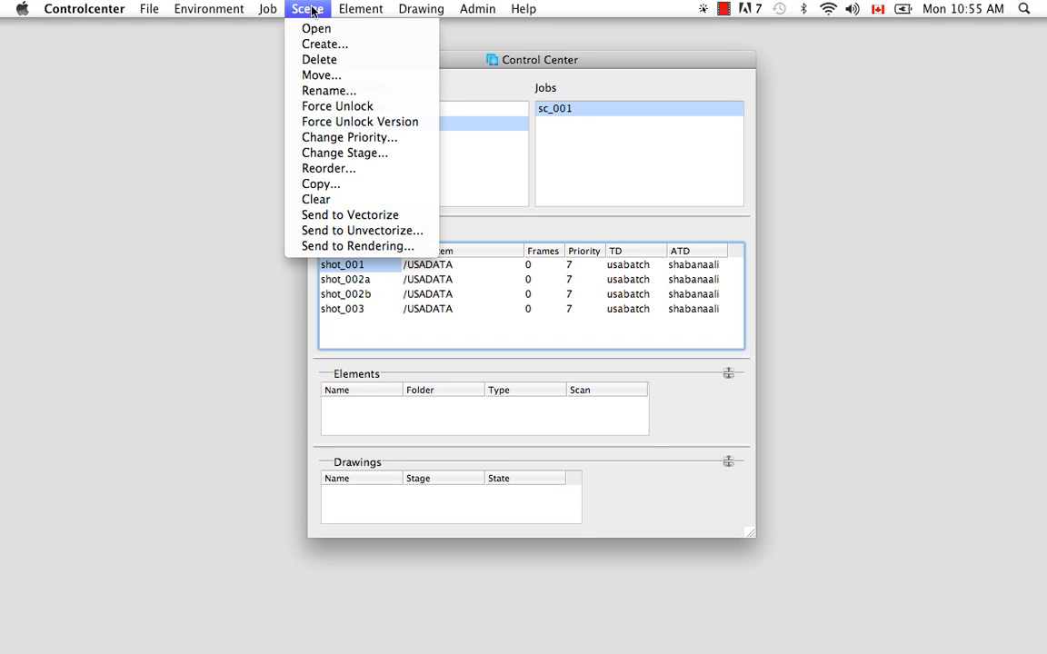
pyautogui.click(361, 265)
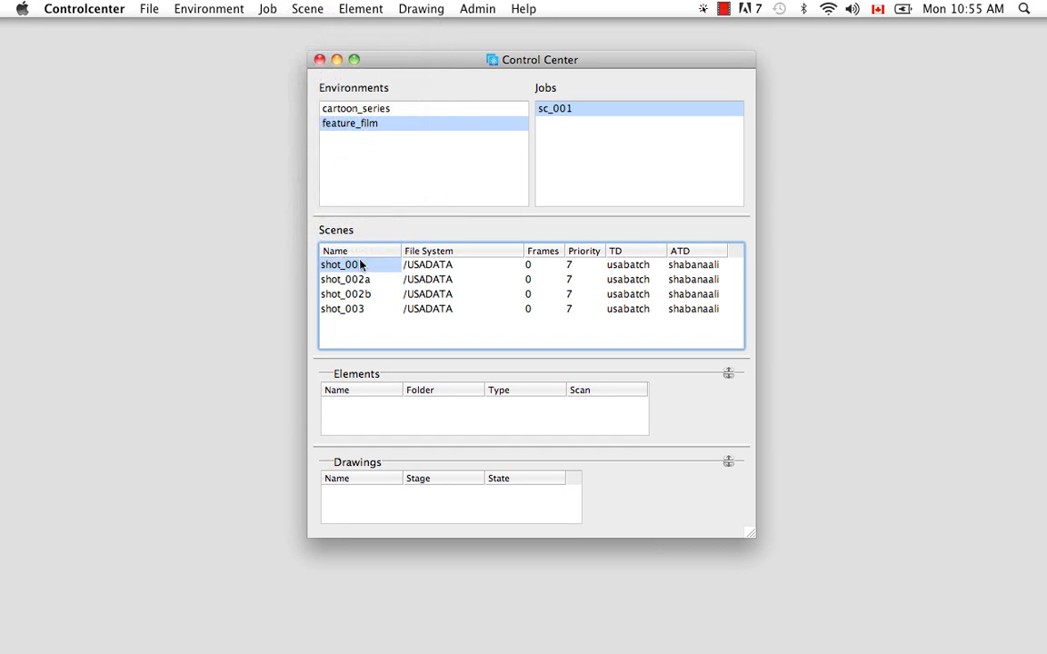
pyautogui.rightClick(379, 265)
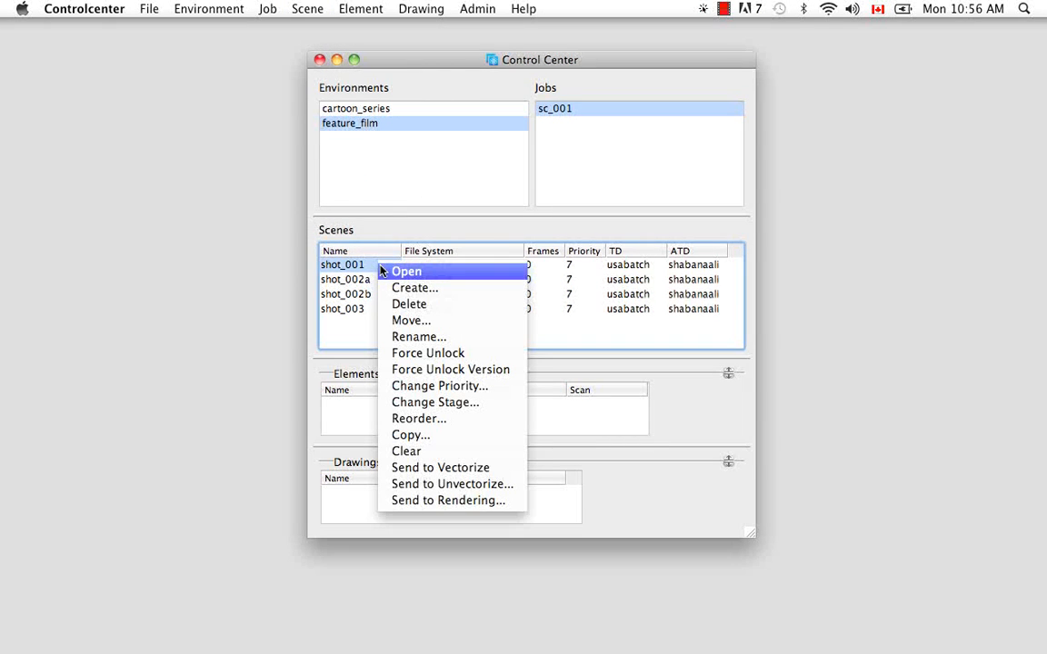
pyautogui.click(395, 336)
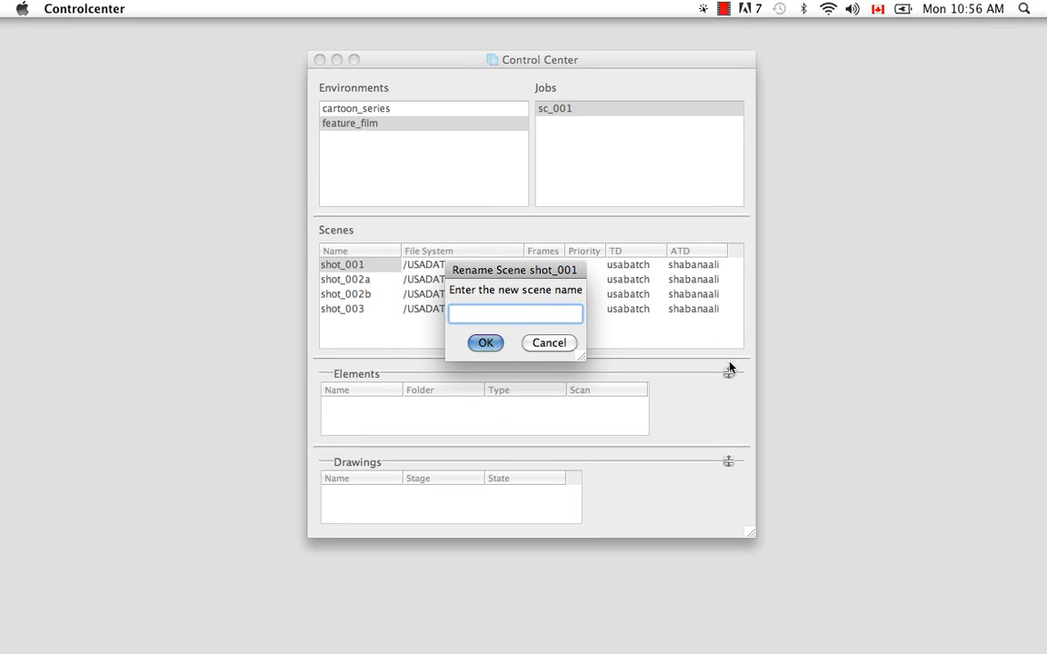
pyautogui.write('shoo')
pyautogui.press('BackSpace')
pyautogui.write('t_001a')
pyautogui.click(485, 344)
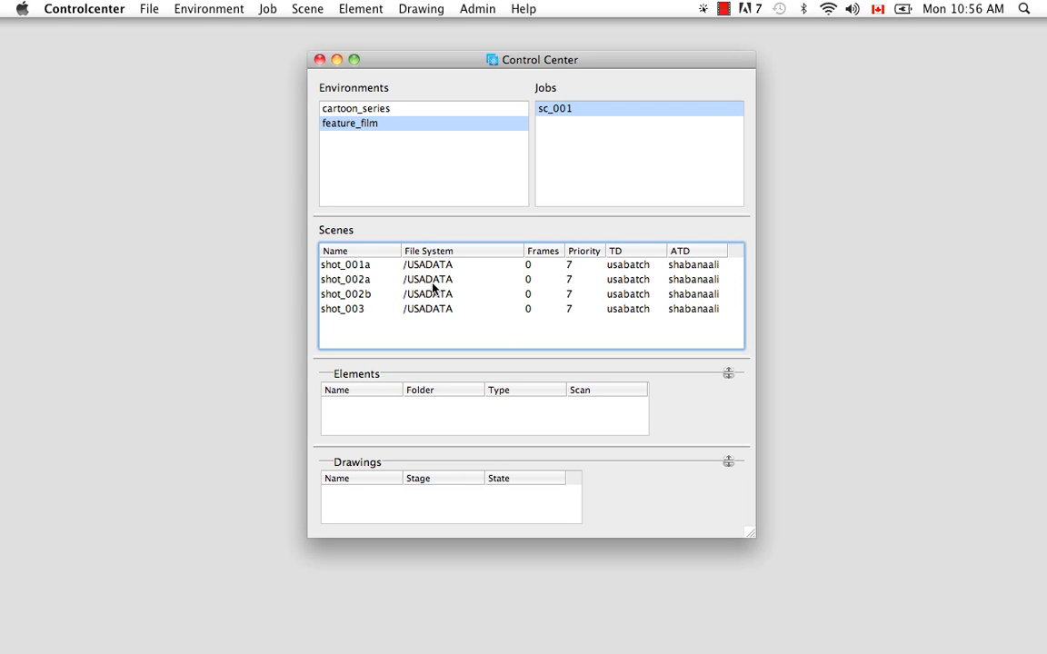
# - Raise shot_001a's priority to 1 with the Change Priority slider
pyautogui.click(348, 266)
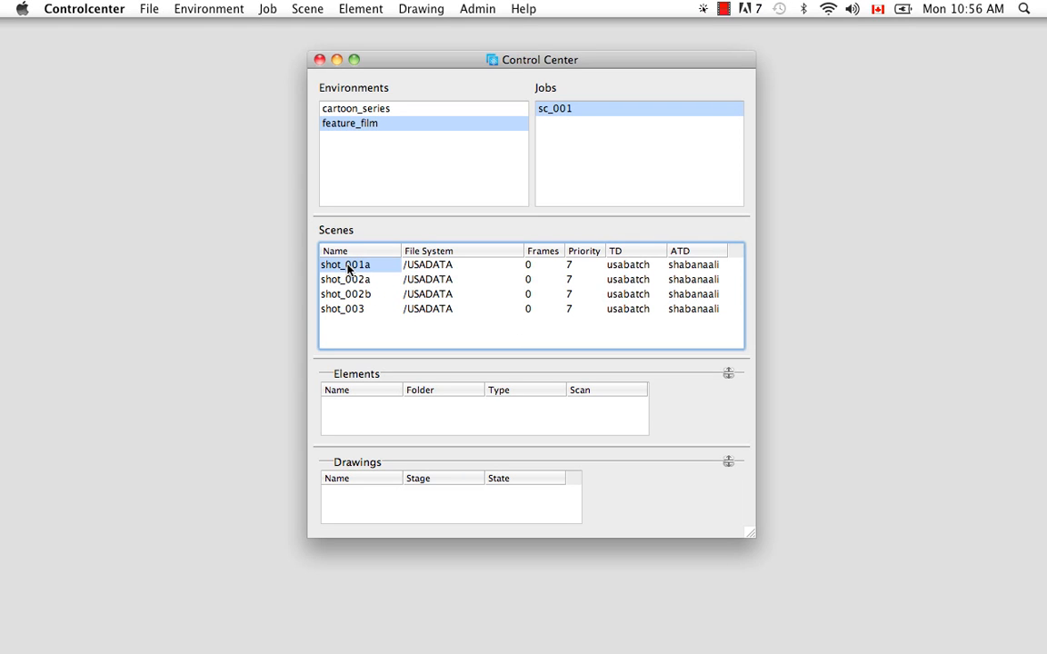
pyautogui.click(307, 9)
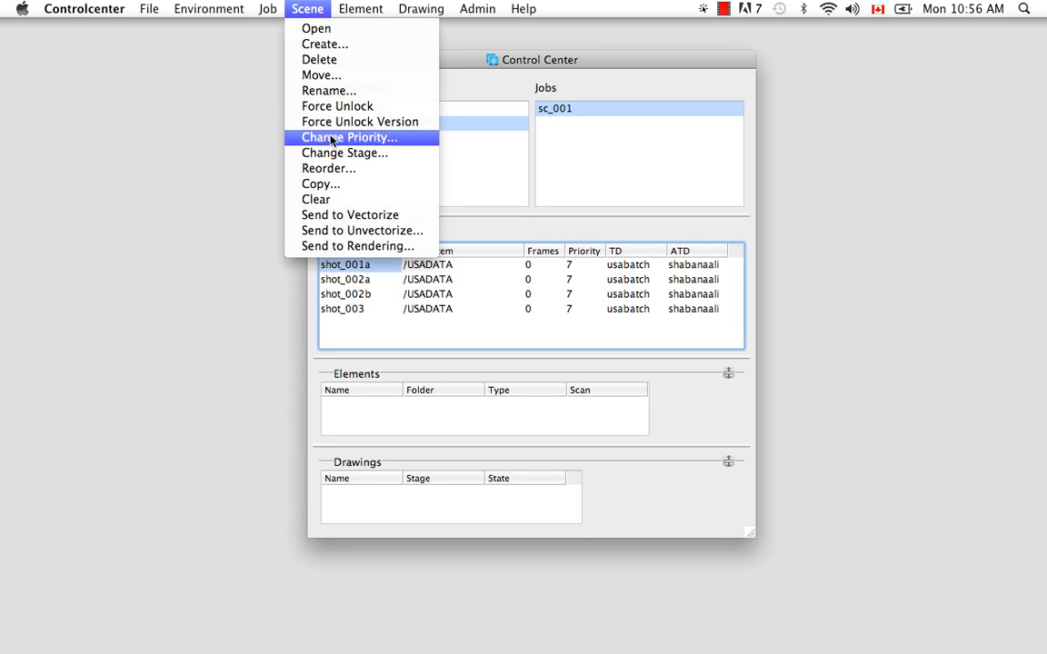
pyautogui.click(511, 230)
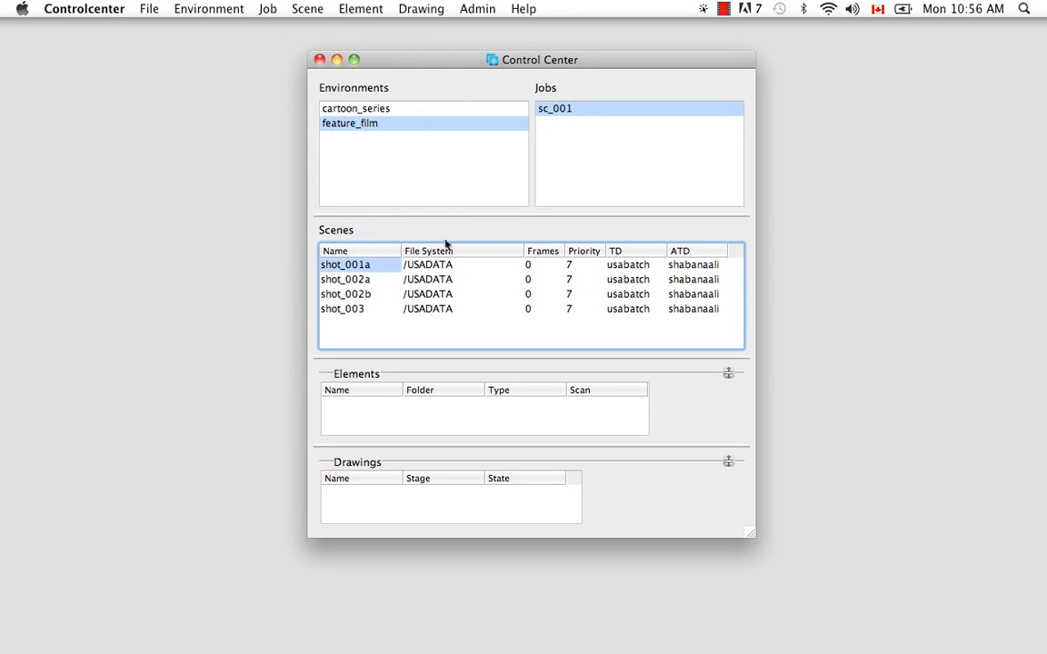
pyautogui.rightClick(356, 265)
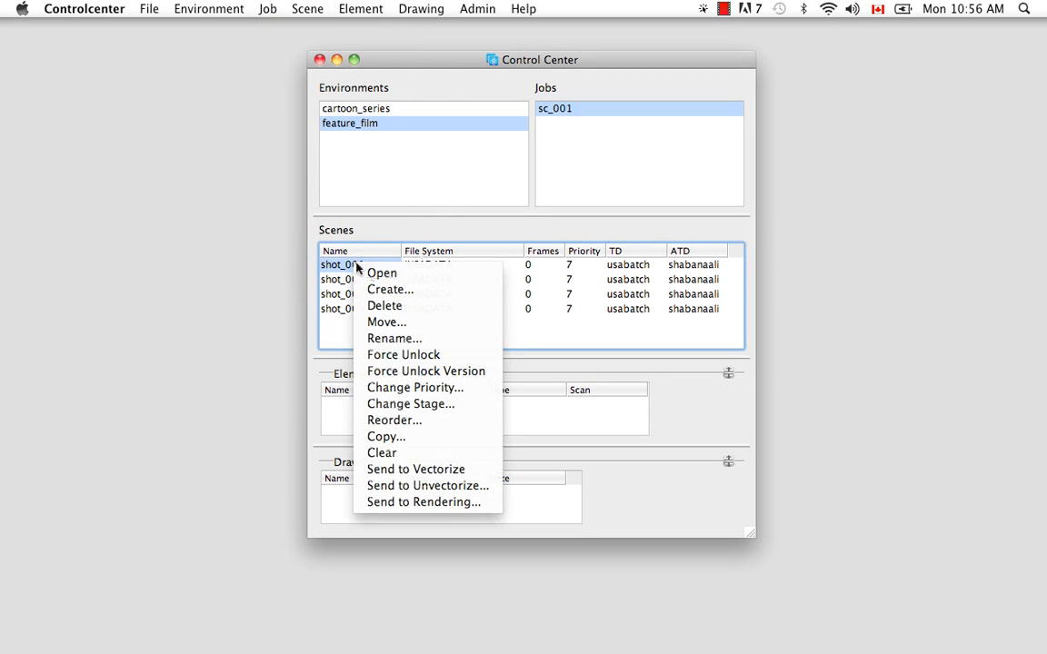
pyautogui.click(400, 388)
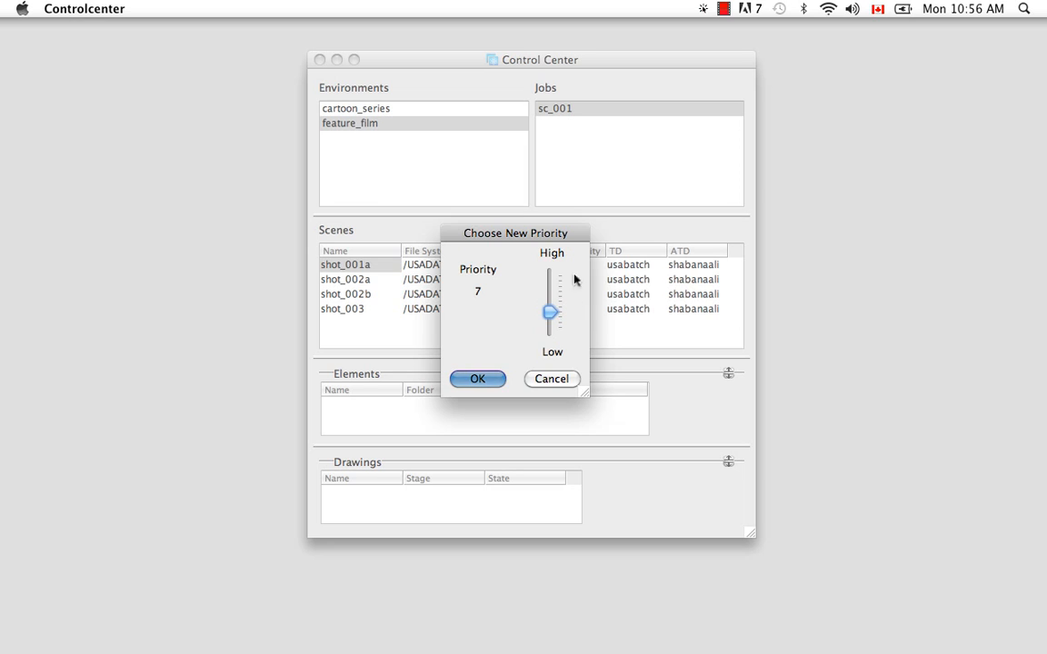
pyautogui.moveTo(549, 313); pyautogui.dragTo(549, 278)
pyautogui.click(493, 380)
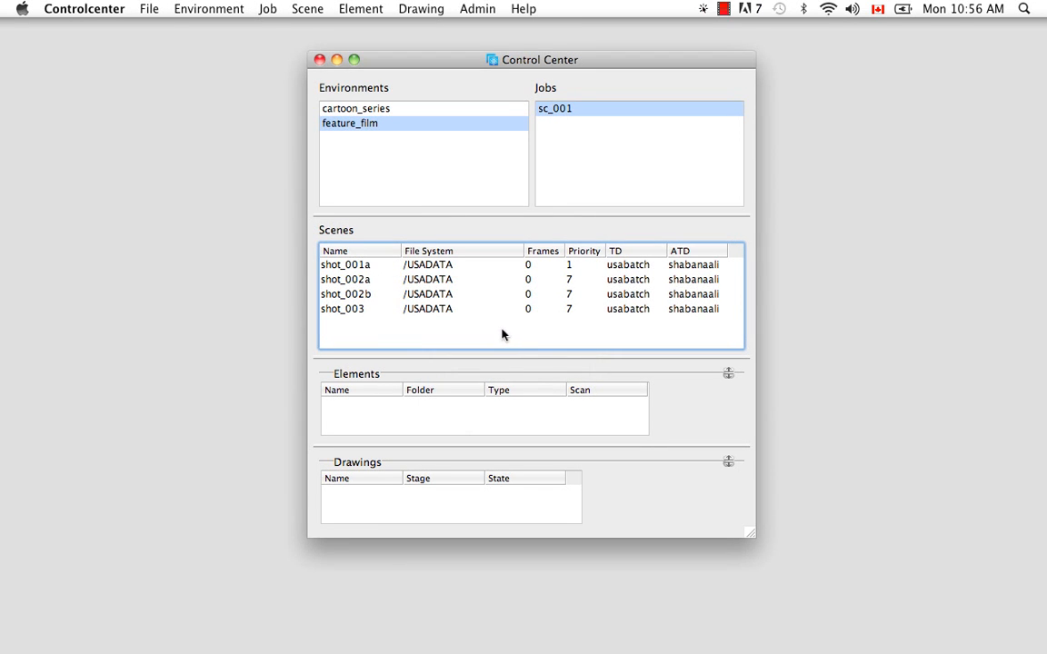
# - Change shot_001a's scene stage to Scan
pyautogui.click(353, 265)
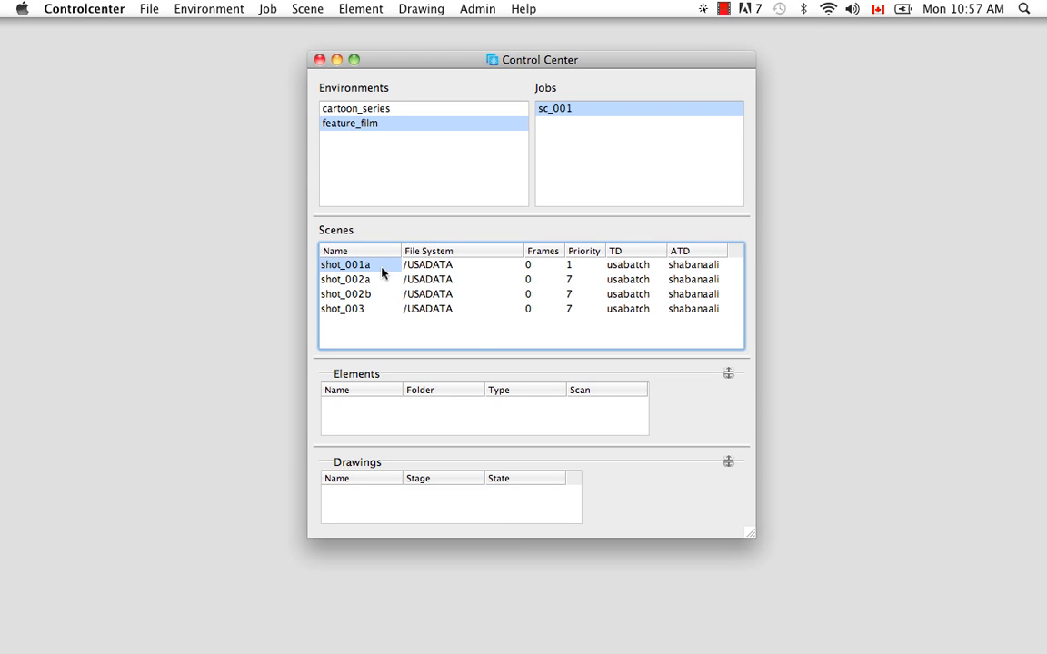
pyautogui.click(310, 10)
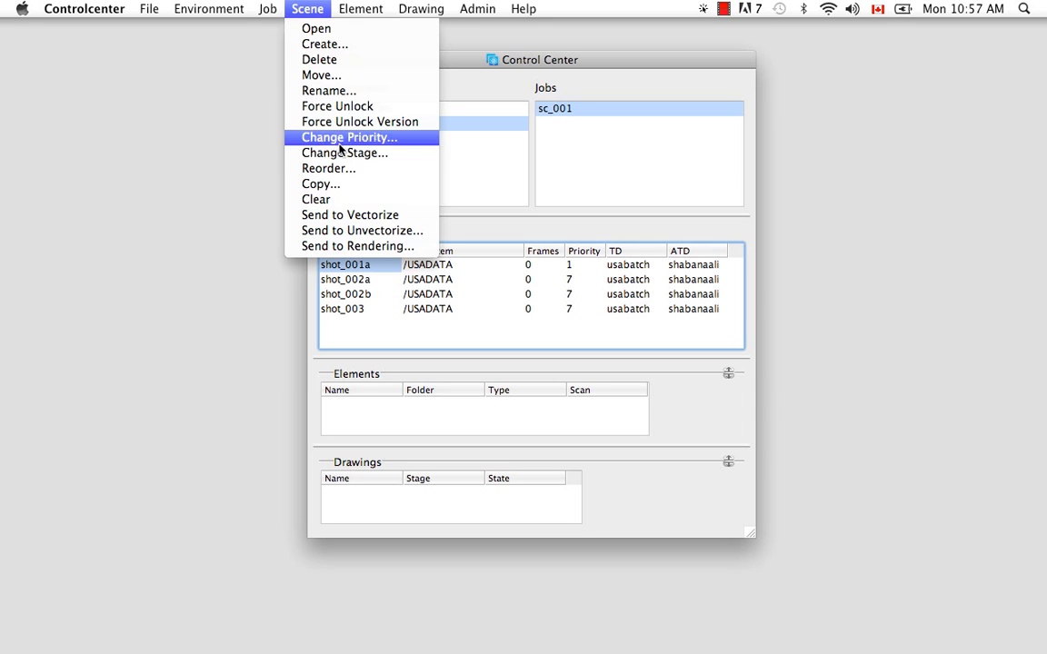
pyautogui.click(412, 159)
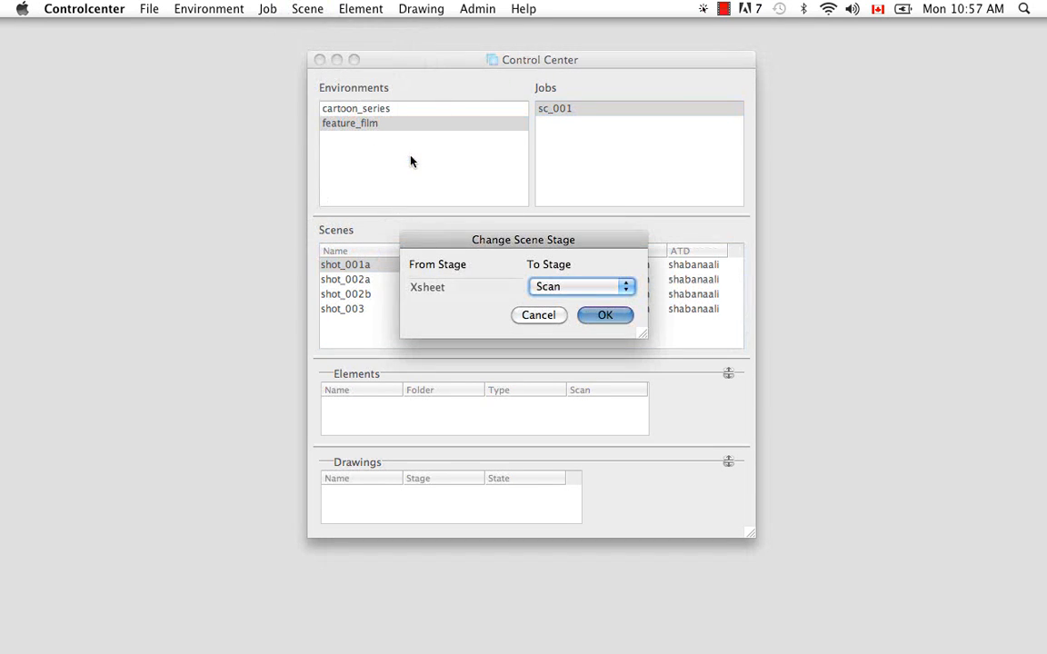
pyautogui.click(628, 293)
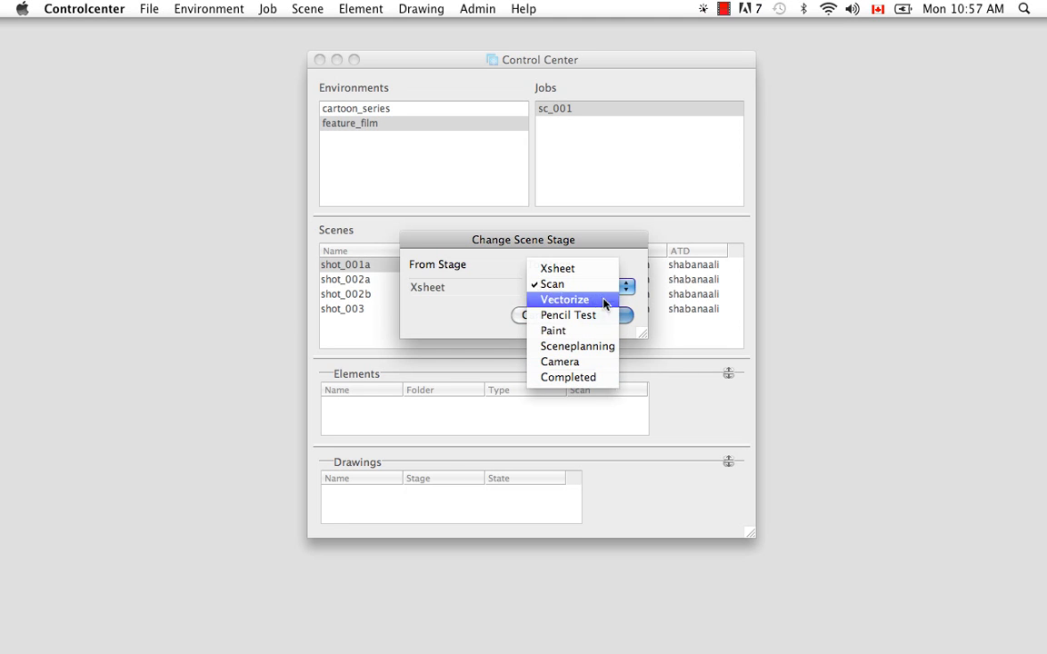
pyautogui.click(637, 275)
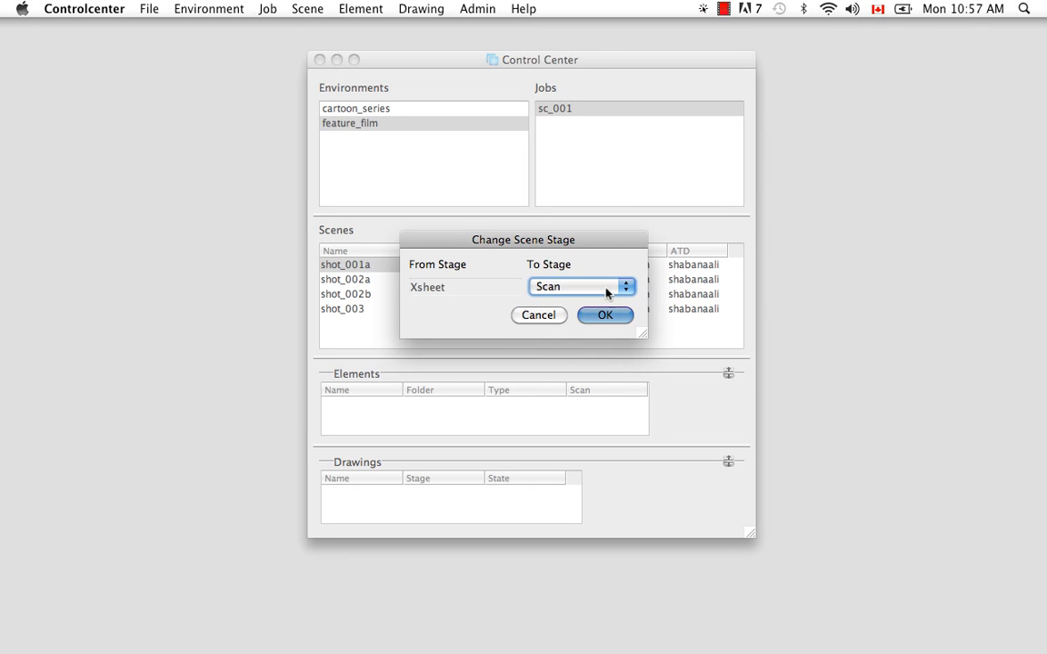
pyautogui.click(608, 316)
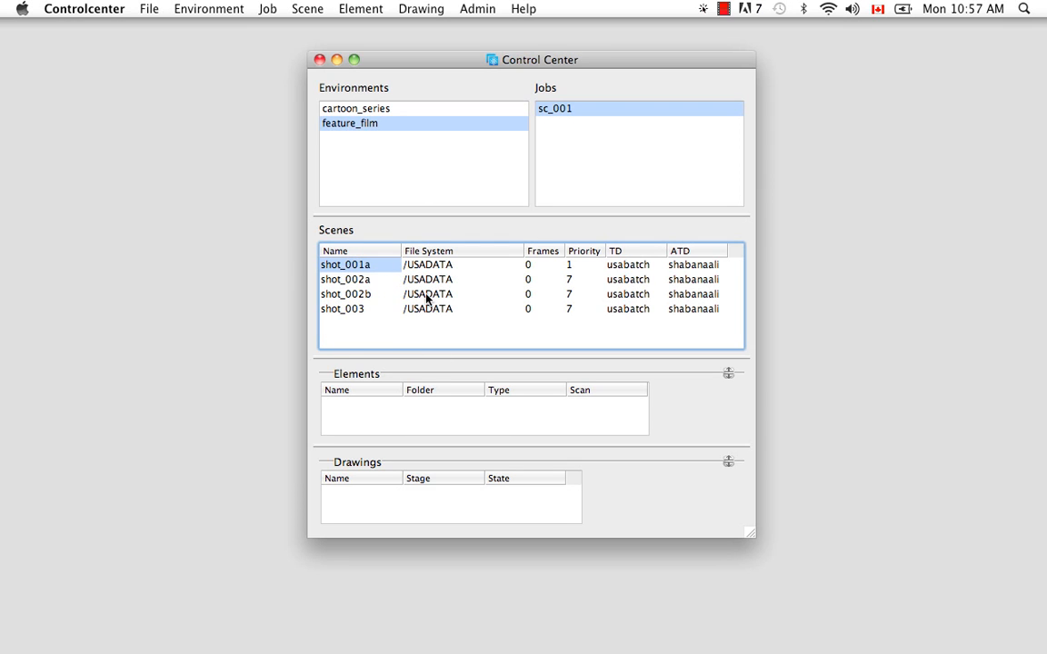
# - Open the Reorder Scenes dialog and sort the scene list by Priority and then by Create Date
pyautogui.click(370, 336)
pyautogui.rightClick(372, 336)
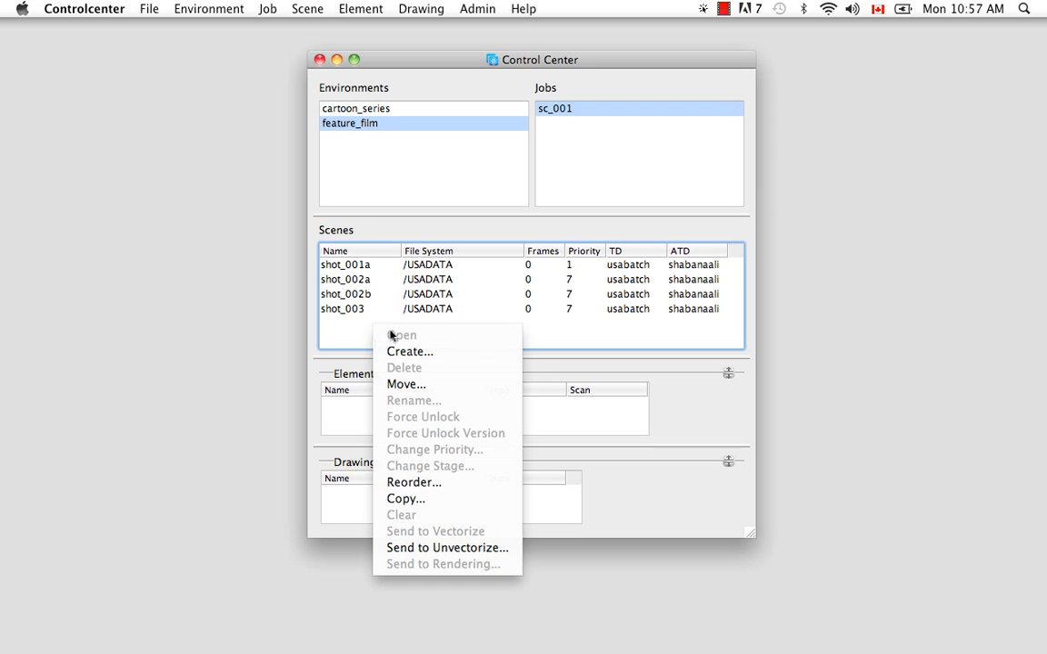
pyautogui.click(432, 482)
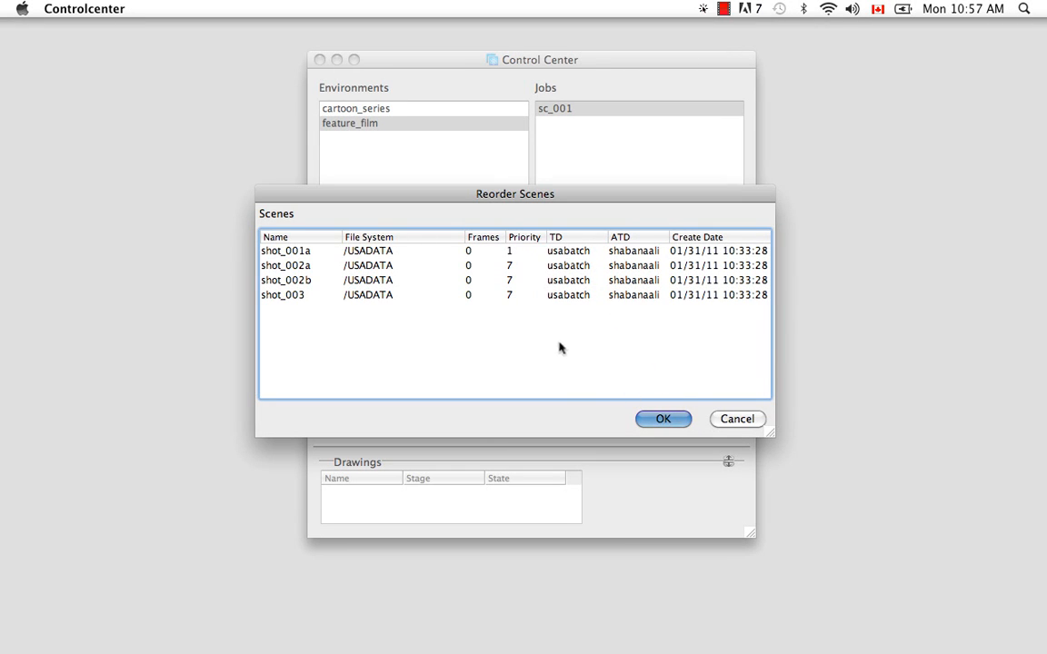
pyautogui.click(530, 238)
pyautogui.click(525, 240)
pyautogui.click(714, 238)
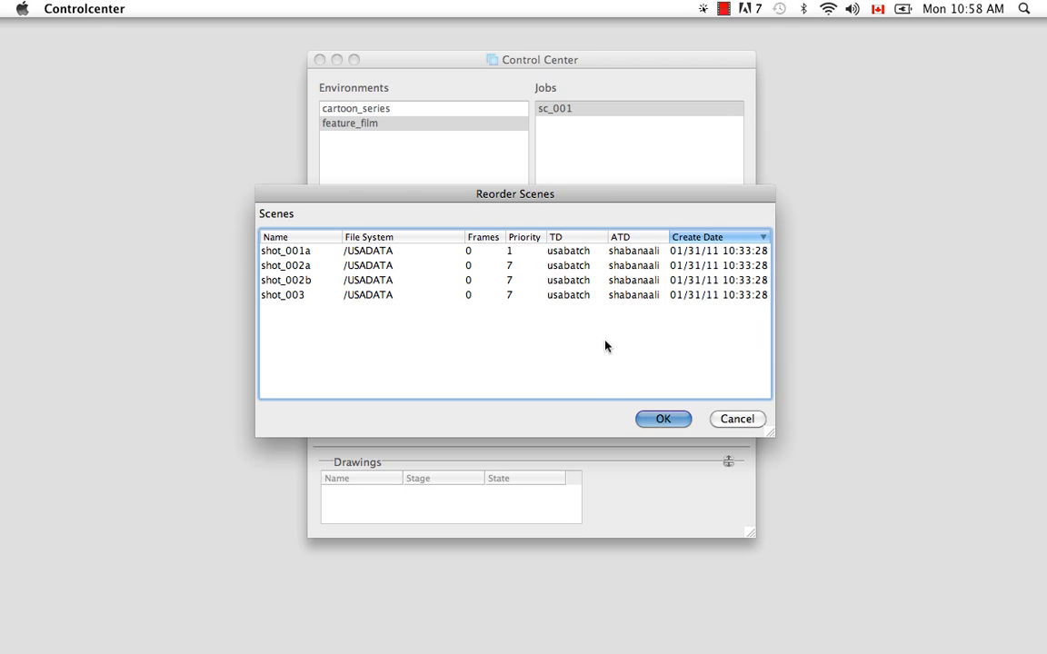
# - Sort the scene list by Name and apply the new scene order
pyautogui.click(311, 238)
pyautogui.click(314, 240)
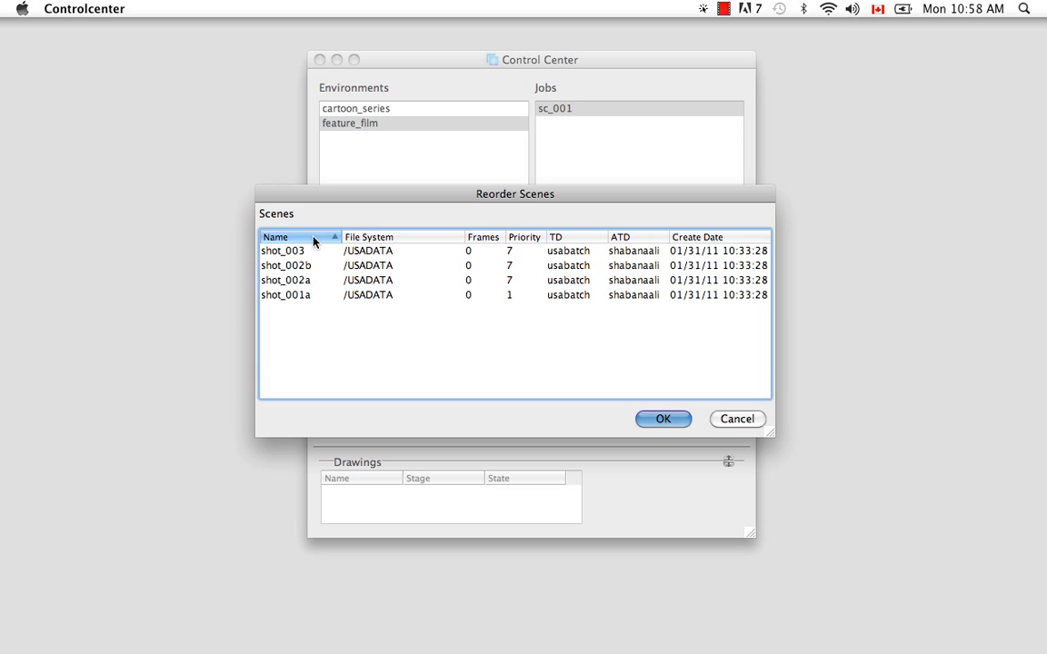
pyautogui.click(664, 419)
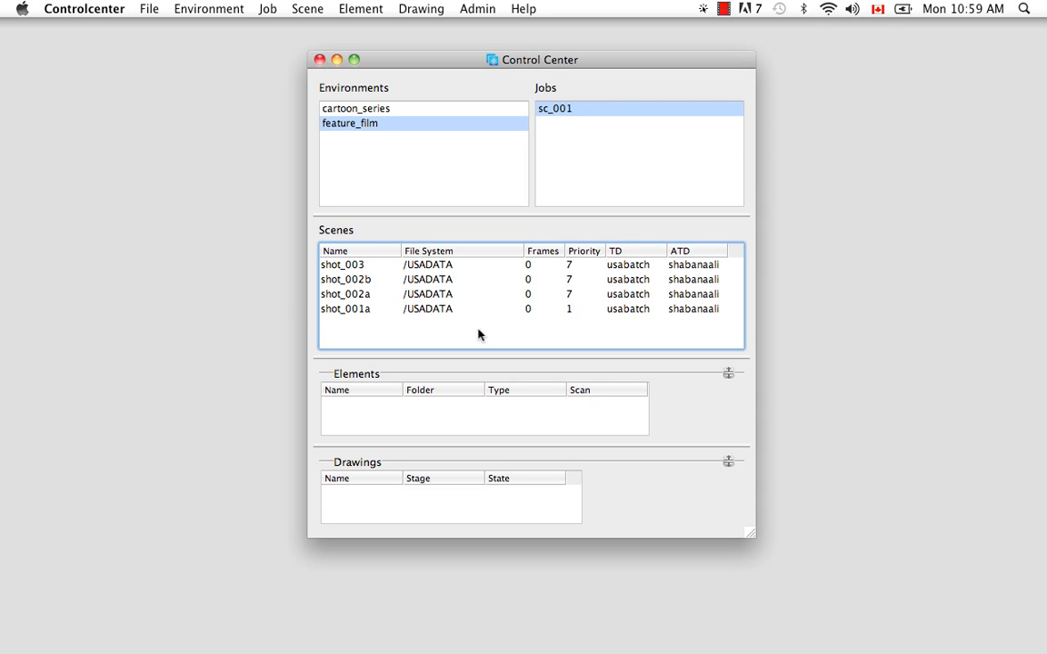
# - Try to clear scene shot_003
pyautogui.click(357, 267)
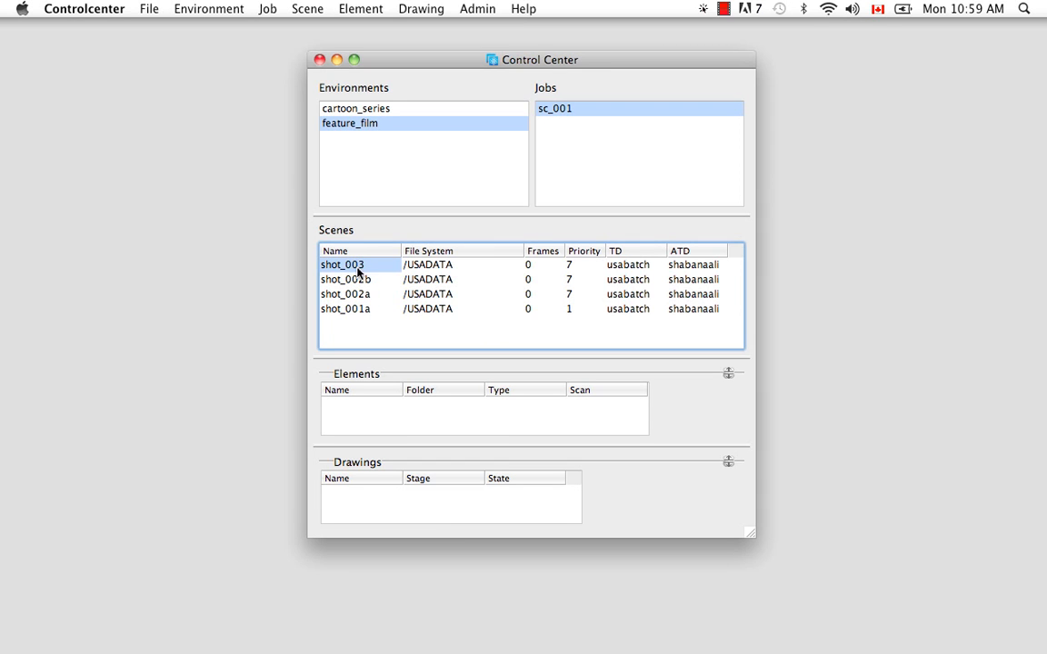
pyautogui.click(314, 11)
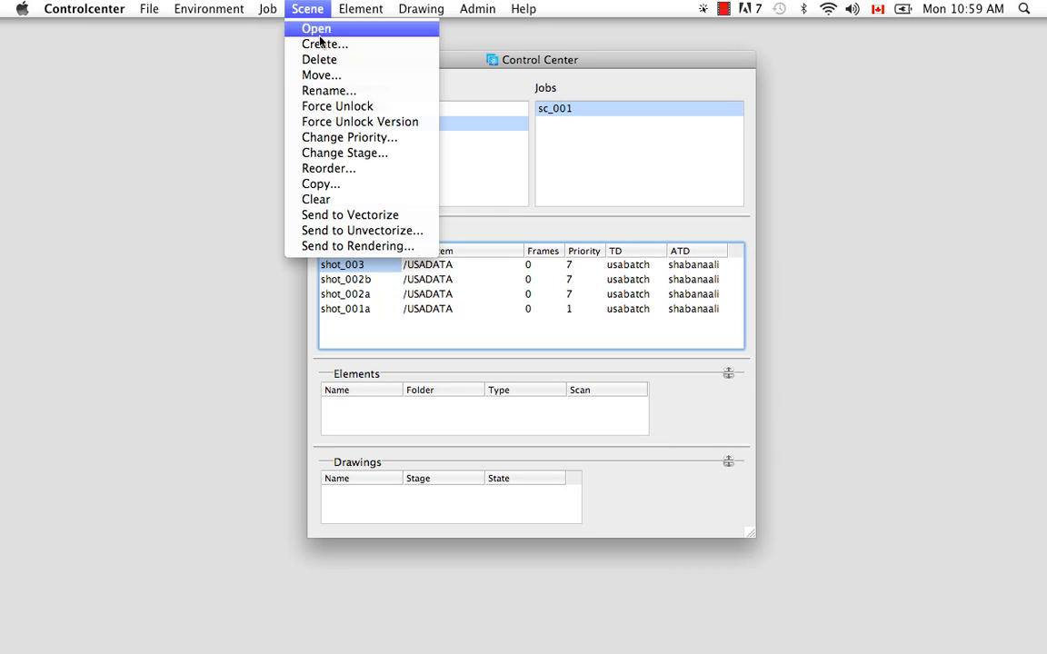
pyautogui.click(345, 199)
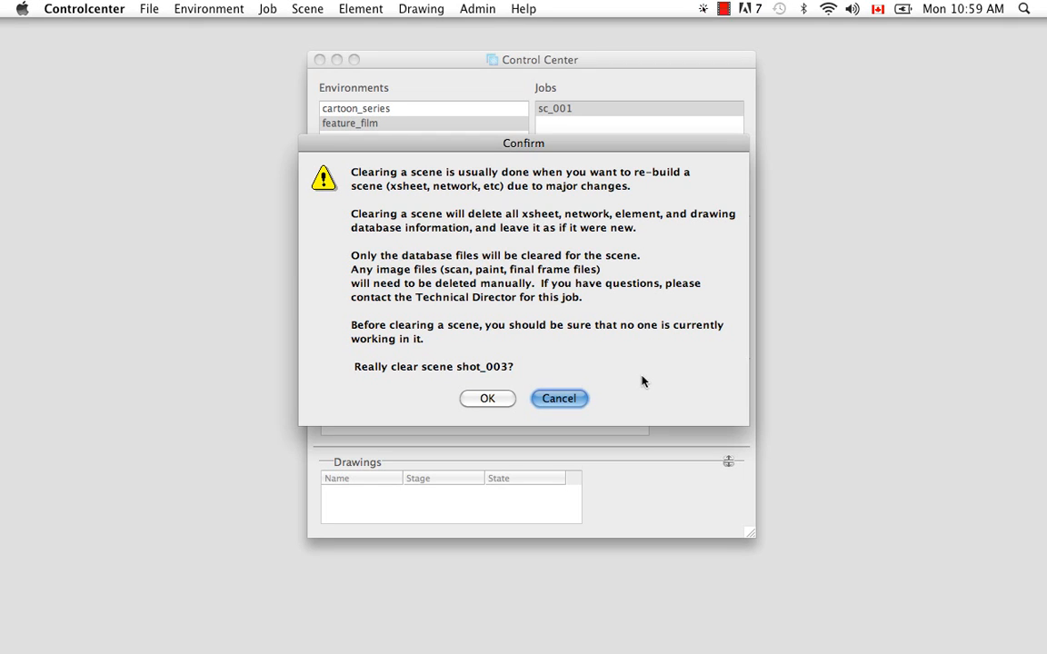
pyautogui.click(551, 400)
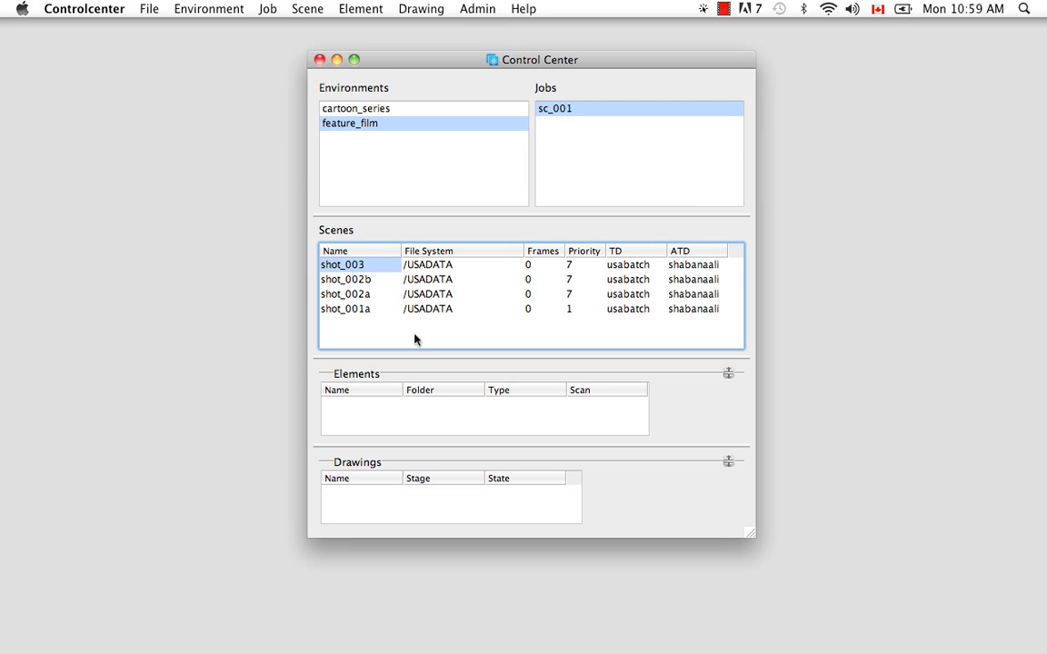
# - Try to delete scene shot_003
pyautogui.click(308, 9)
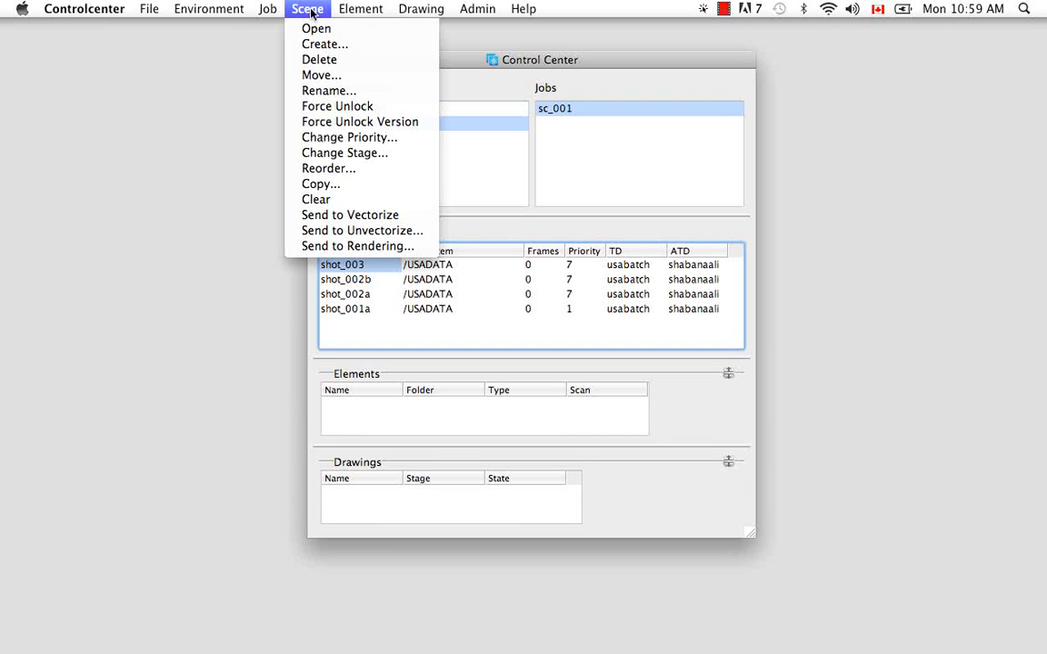
pyautogui.click(315, 60)
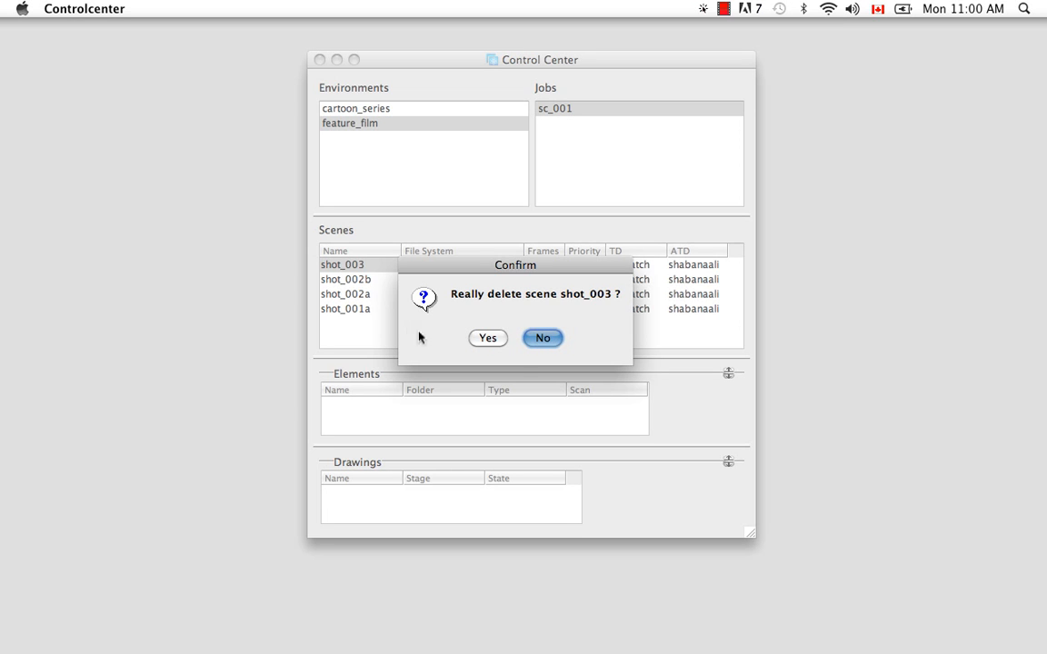
pyautogui.click(543, 339)
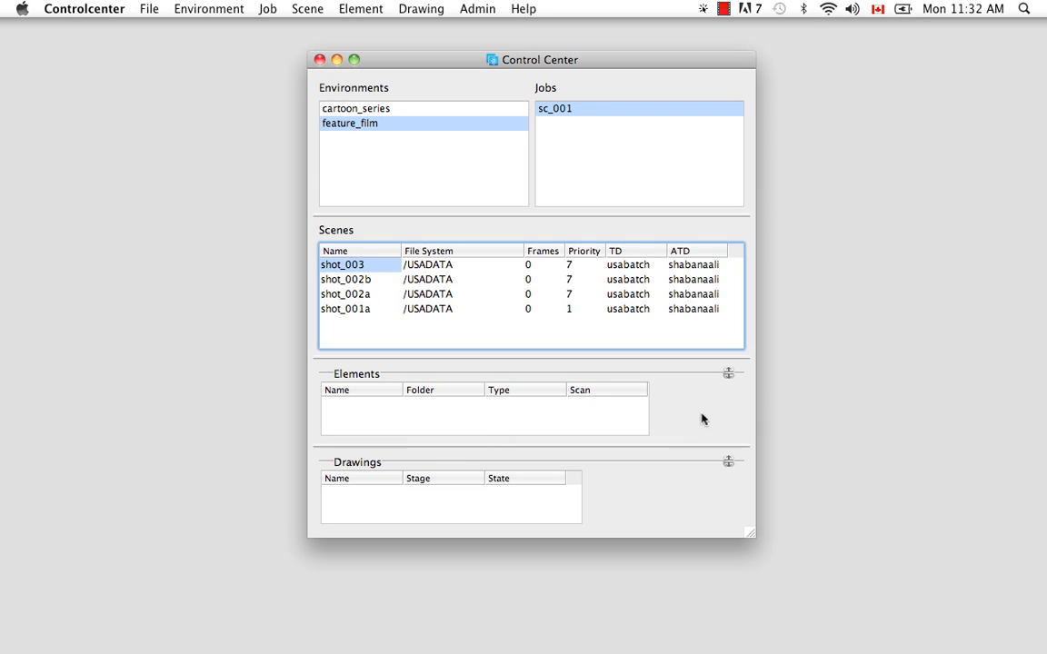
# - Collapse the Drawings and Elements sections, then expand both again
pyautogui.click(728, 464)
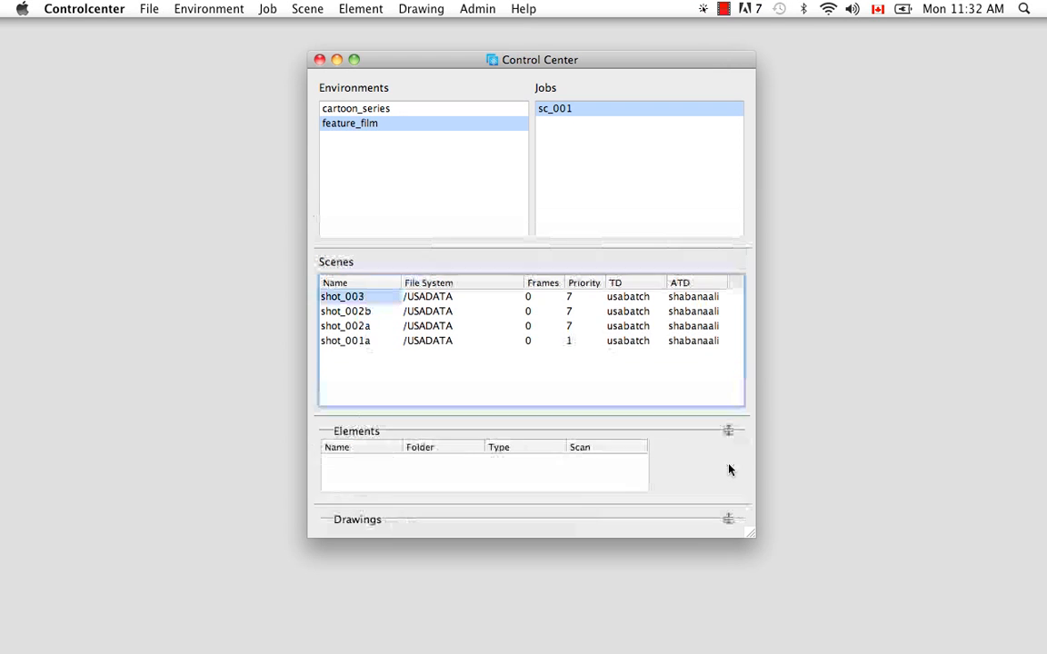
pyautogui.click(727, 430)
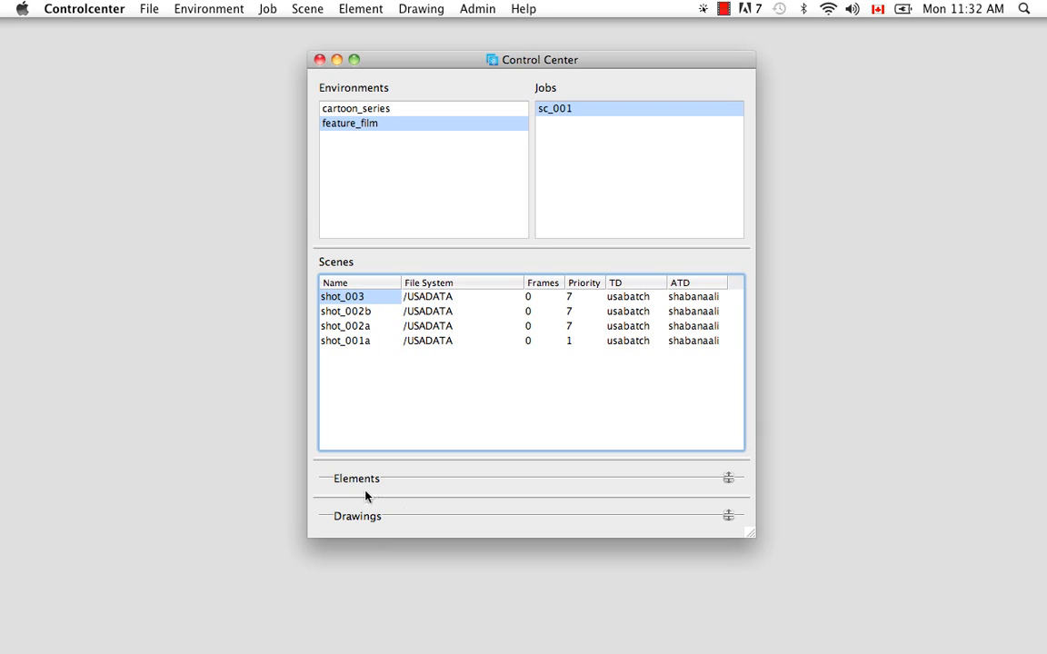
pyautogui.click(728, 478)
pyautogui.click(728, 515)
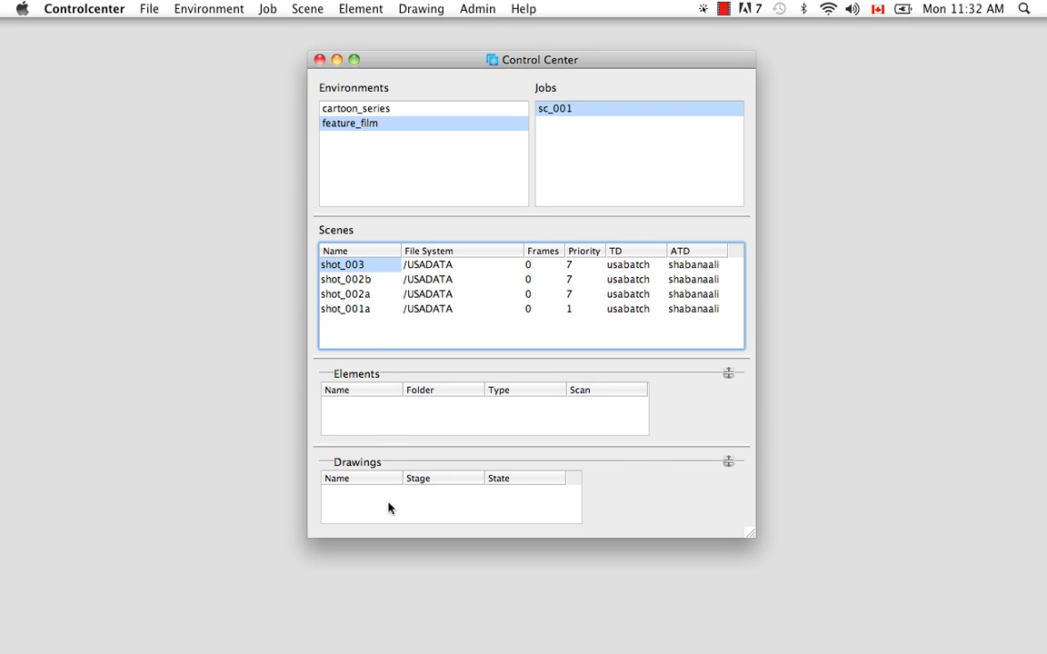
# - Select scene sc_001 in job ep_003 of the cartoon_series environment
pyautogui.click(383, 109)
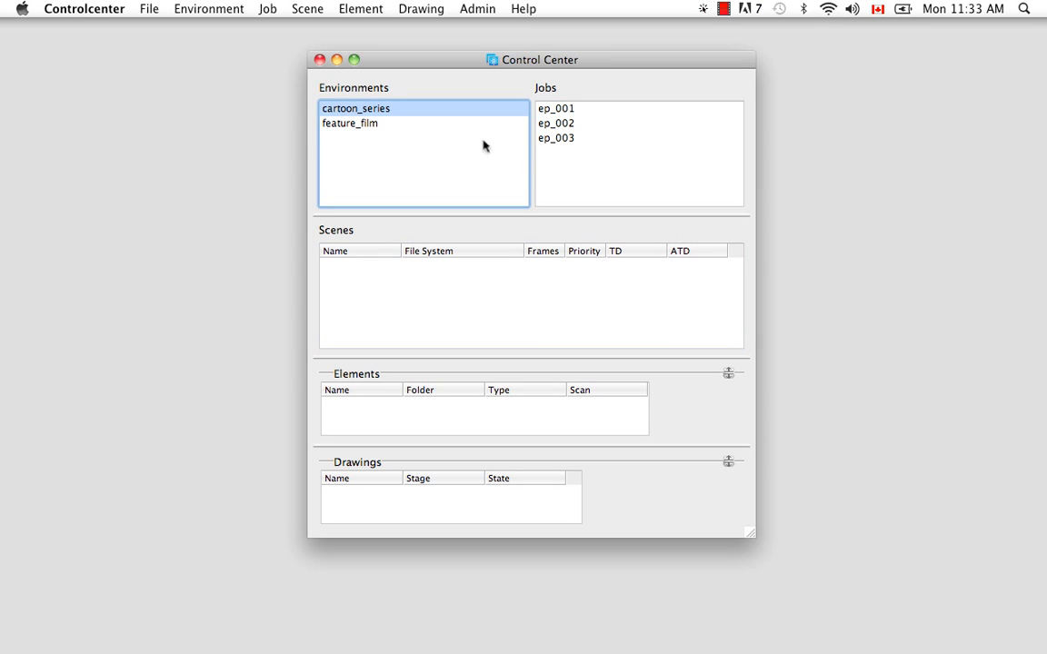
pyautogui.click(570, 139)
pyautogui.click(348, 264)
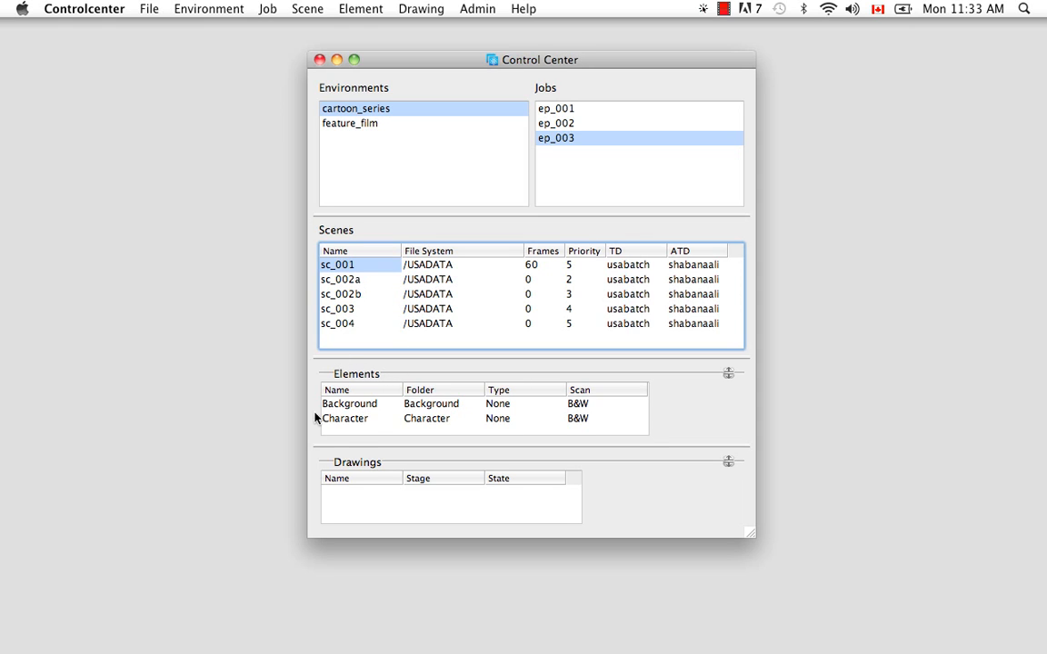
# - Browse the scene's Background and Character elements and select the Character element's drawing 1
pyautogui.click(364, 403)
pyautogui.click(349, 421)
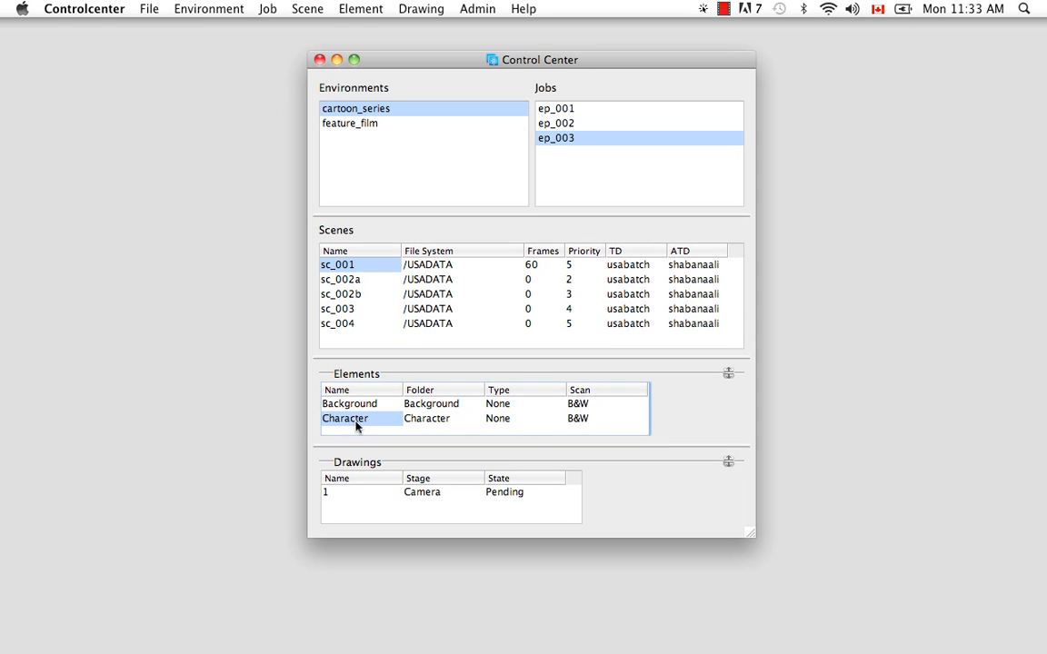
pyautogui.click(333, 496)
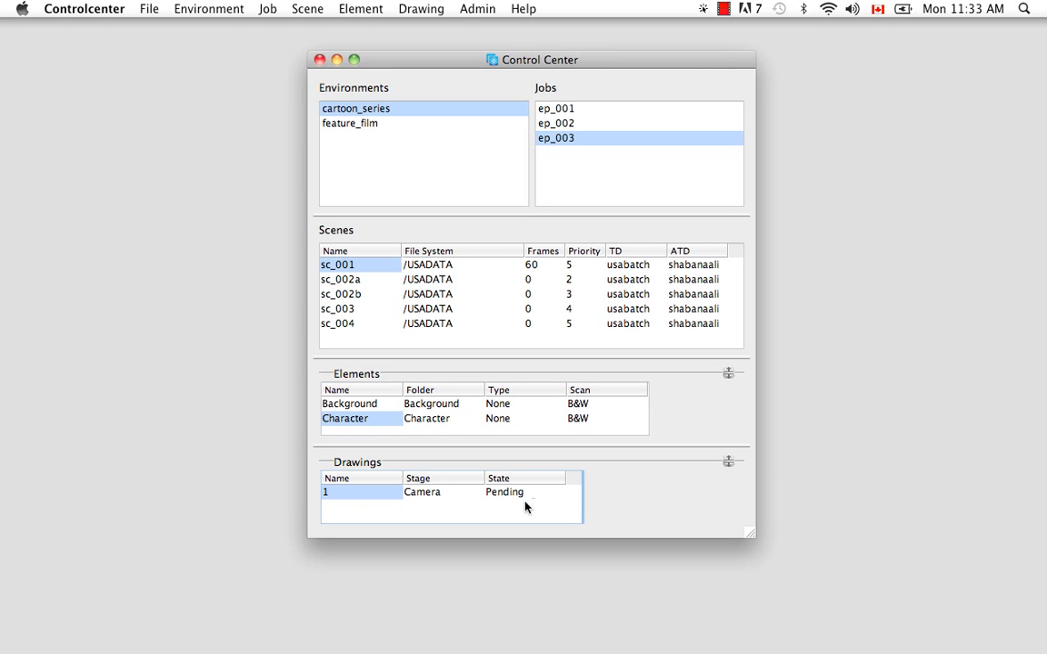